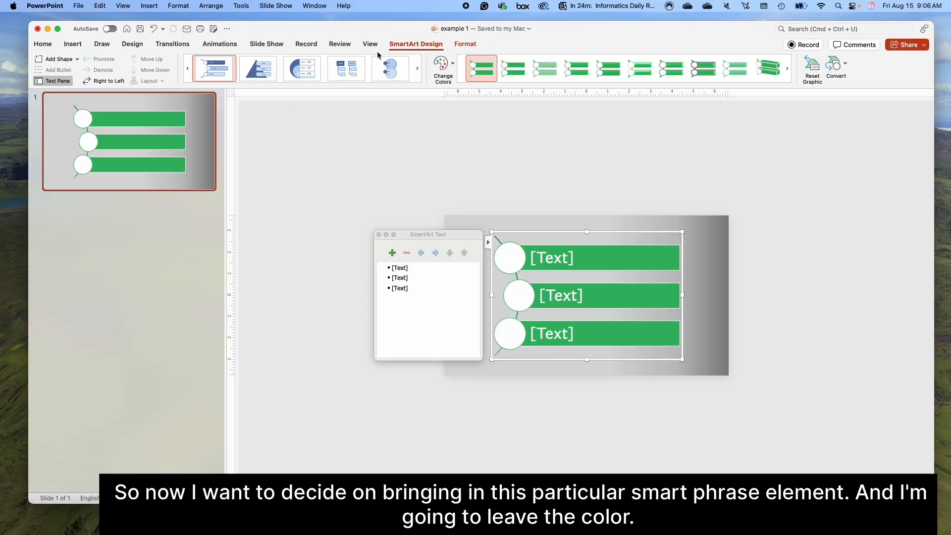
# Step: Recolor the SmartArt graphic with the solid red-orange accent color variation from the last accent set
pyautogui.click(443, 67)
pyautogui.scroll(-5, 514, 200)
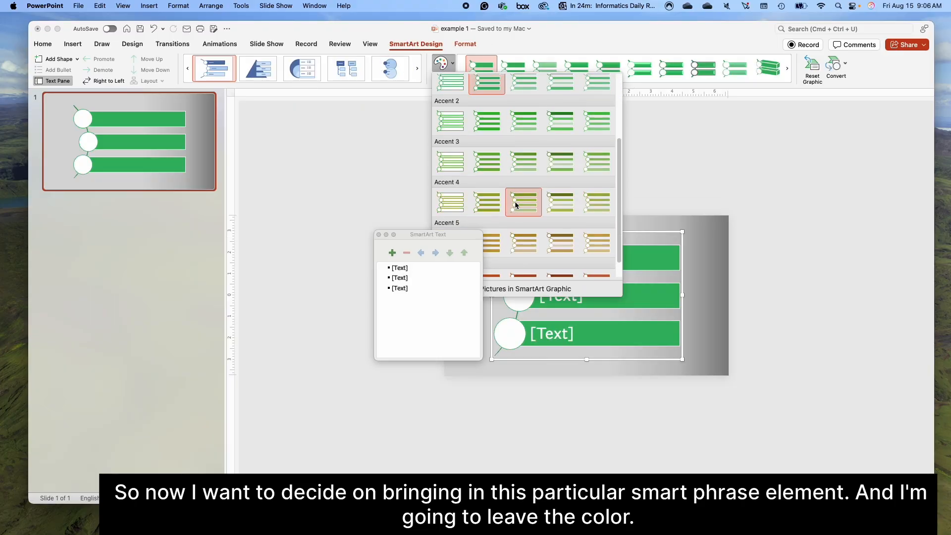
pyautogui.scroll(-1, 495, 273)
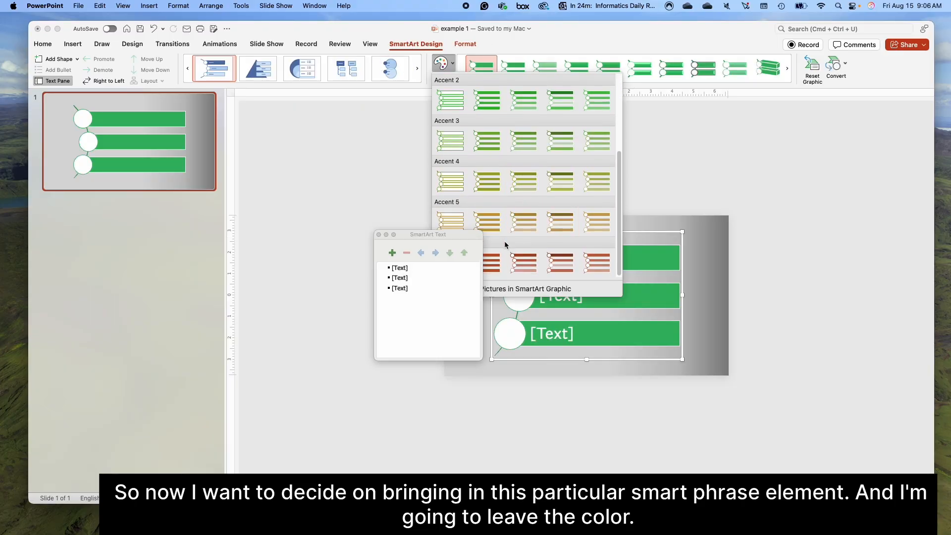
pyautogui.click(493, 268)
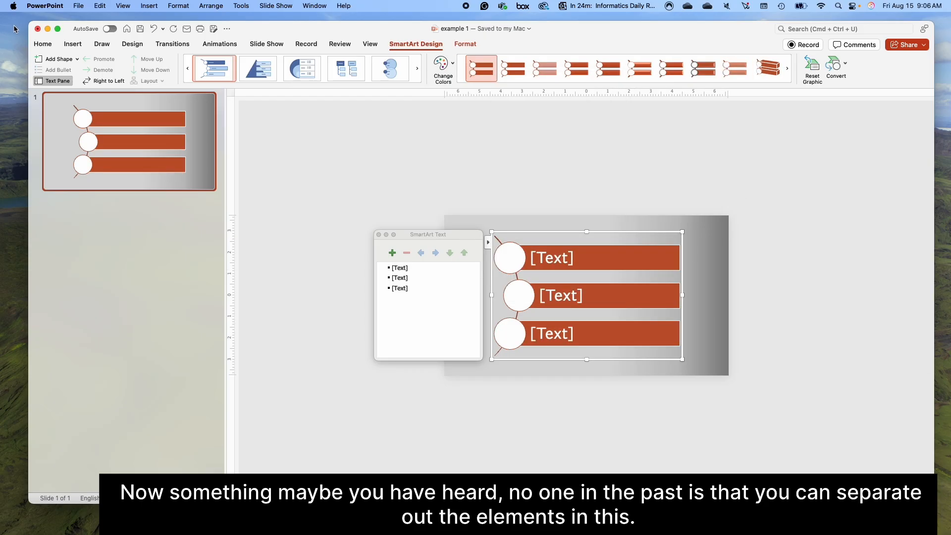
# Step: Ungroup the SmartArt graphic completely so that its bars, circles and connecting curve are individual shapes
pyautogui.click(44, 46)
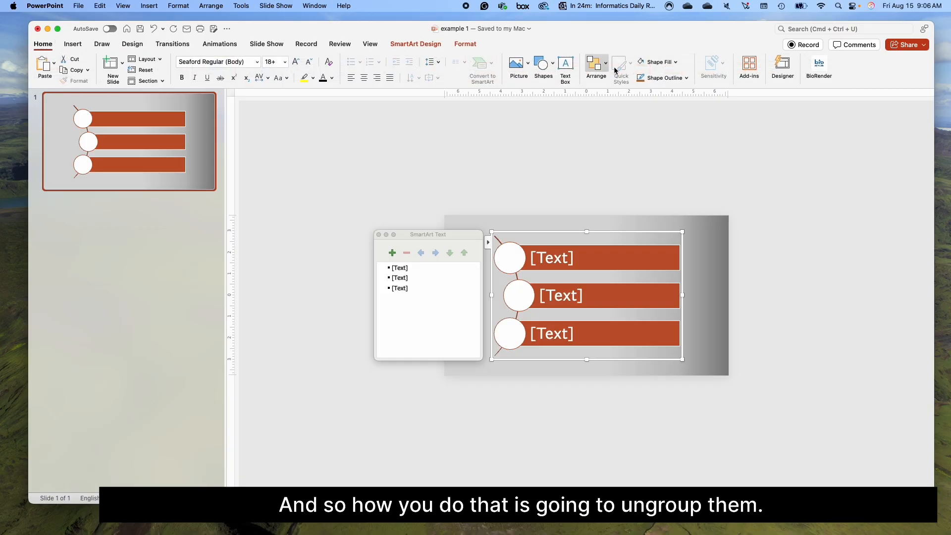
pyautogui.click(597, 65)
pyautogui.click(626, 198)
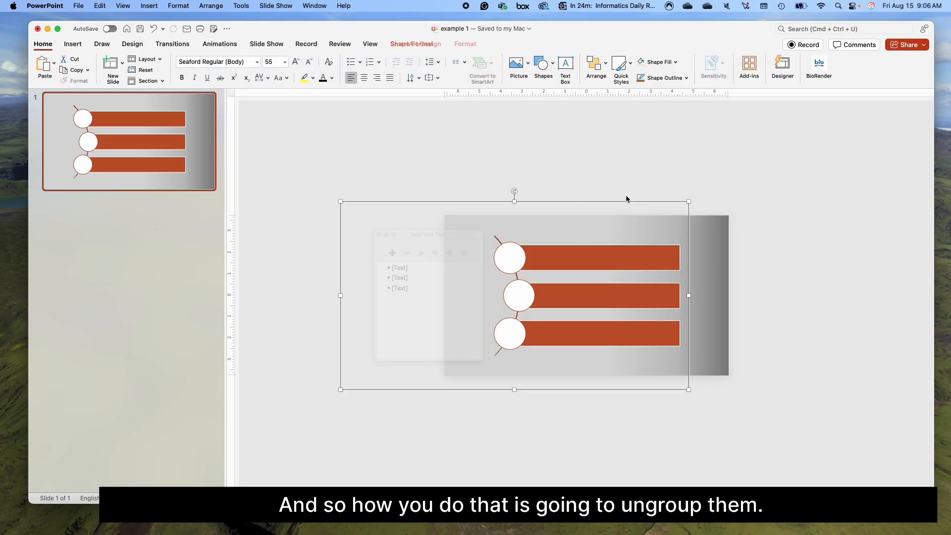
pyautogui.click(553, 258)
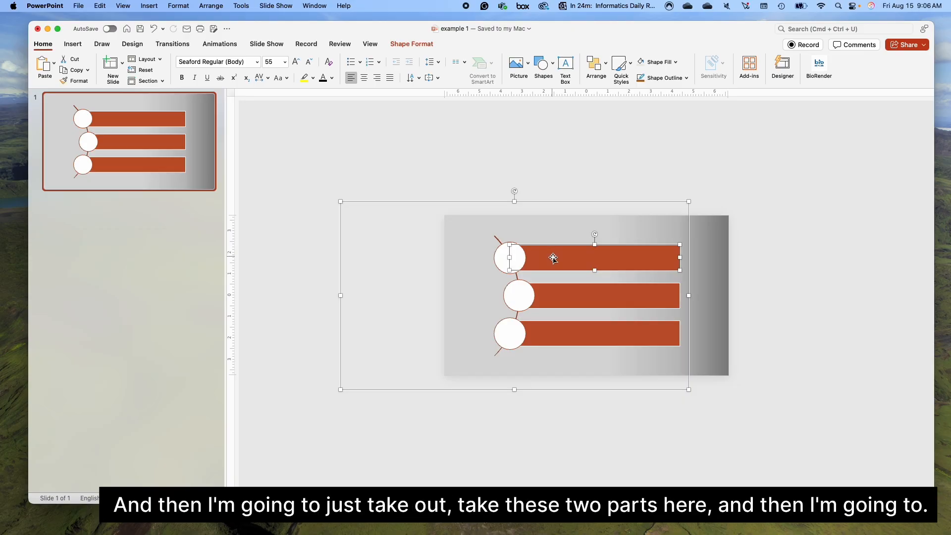
pyautogui.keyDown('shift'); pyautogui.click(505, 257); pyautogui.keyUp('shift')
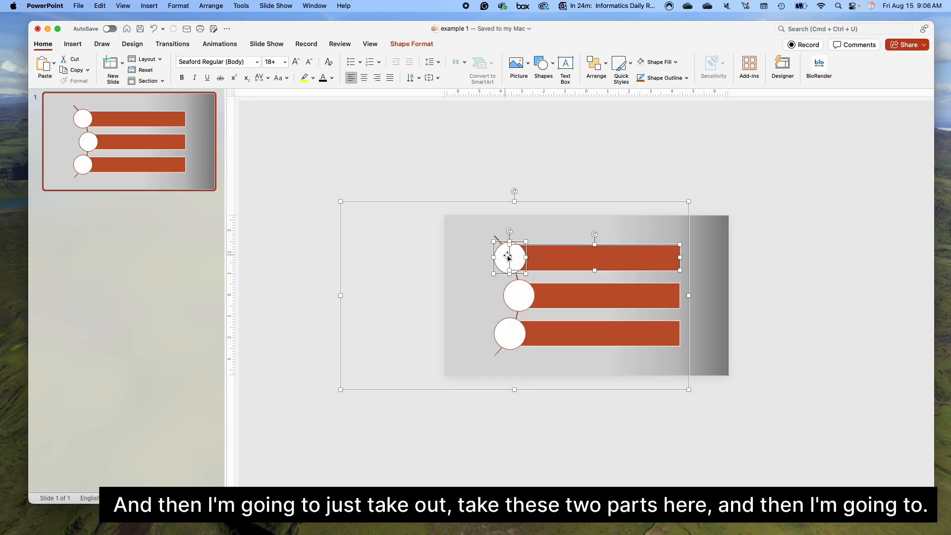
pyautogui.click(603, 68)
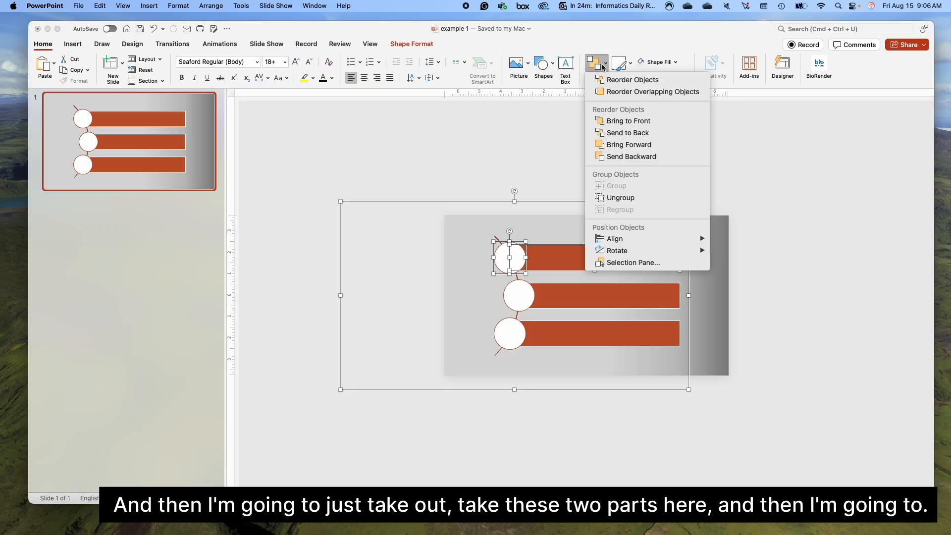
pyautogui.click(620, 199)
pyautogui.click(600, 66)
pyautogui.click(640, 199)
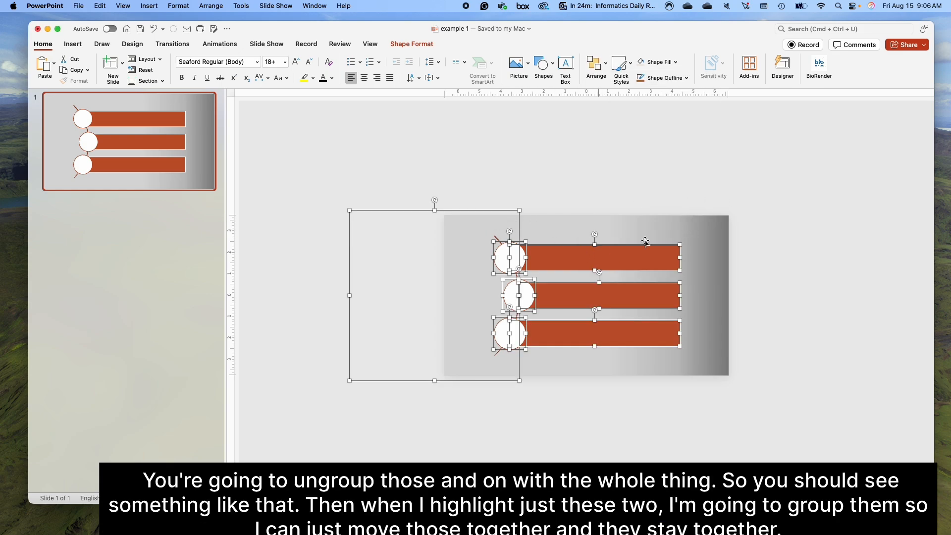
pyautogui.click(700, 178)
# Step: Group the top bar with its circle
pyautogui.click(565, 252)
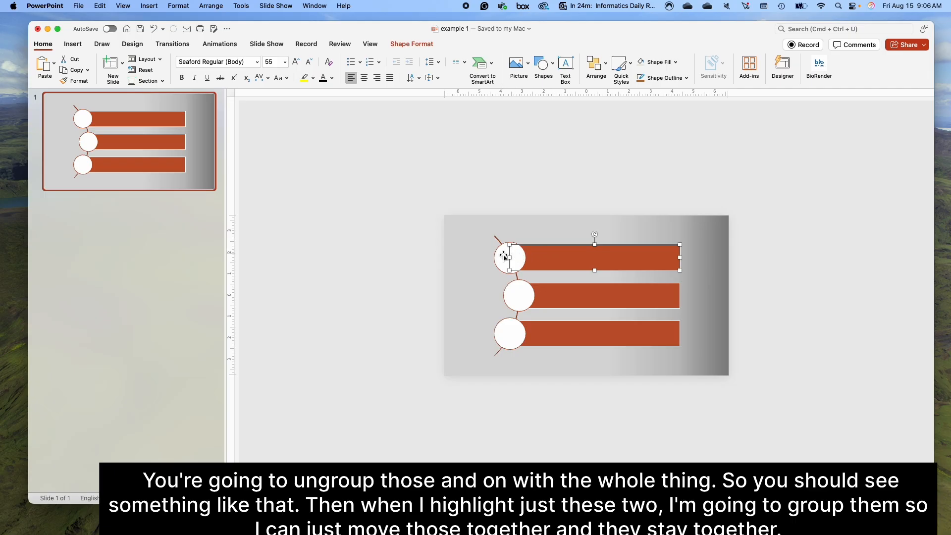
pyautogui.keyDown('shift'); pyautogui.click(504, 256); pyautogui.keyUp('shift')
pyautogui.click(596, 63)
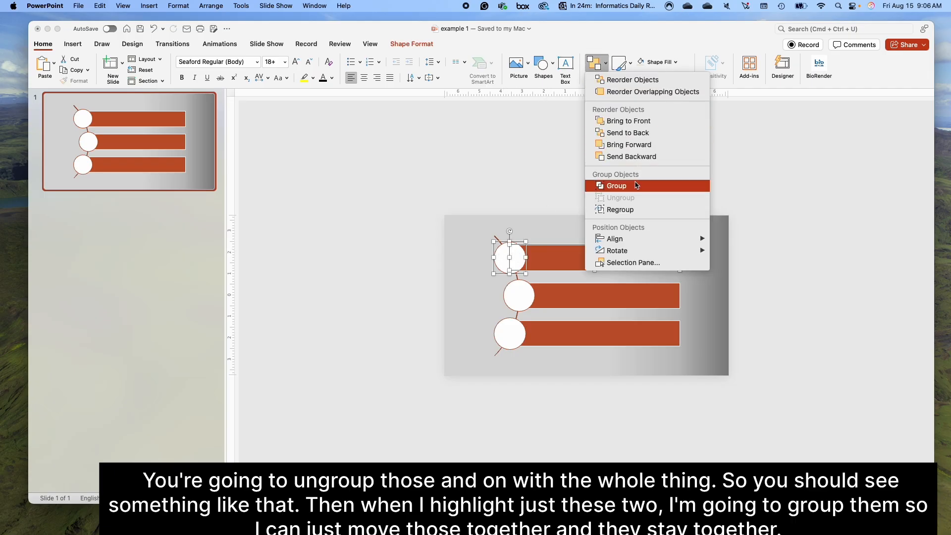
pyautogui.click(636, 185)
# Step: Group the middle bar with its circle, and likewise group the bottom bar with its circle
pyautogui.click(568, 299)
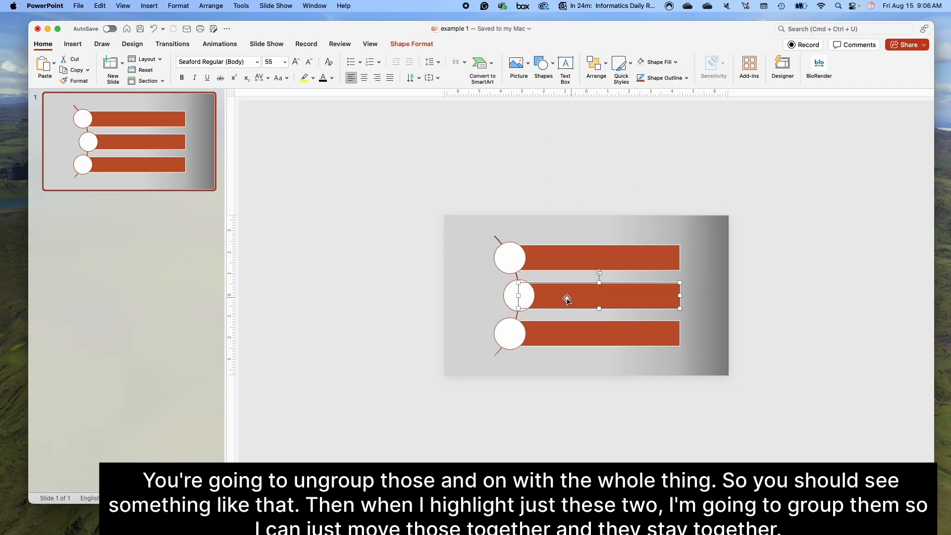
pyautogui.keyDown('shift'); pyautogui.click(505, 298); pyautogui.keyUp('shift')
pyautogui.click(597, 63)
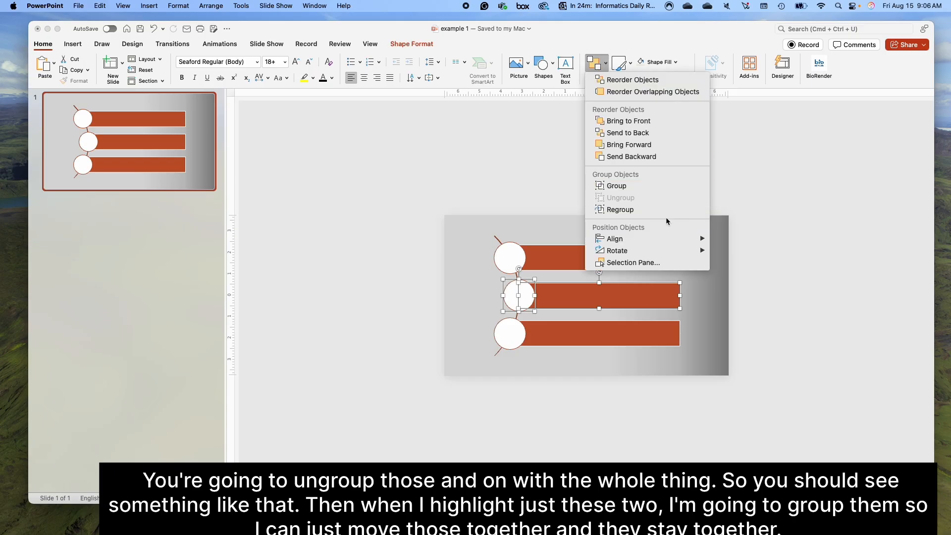
pyautogui.click(652, 189)
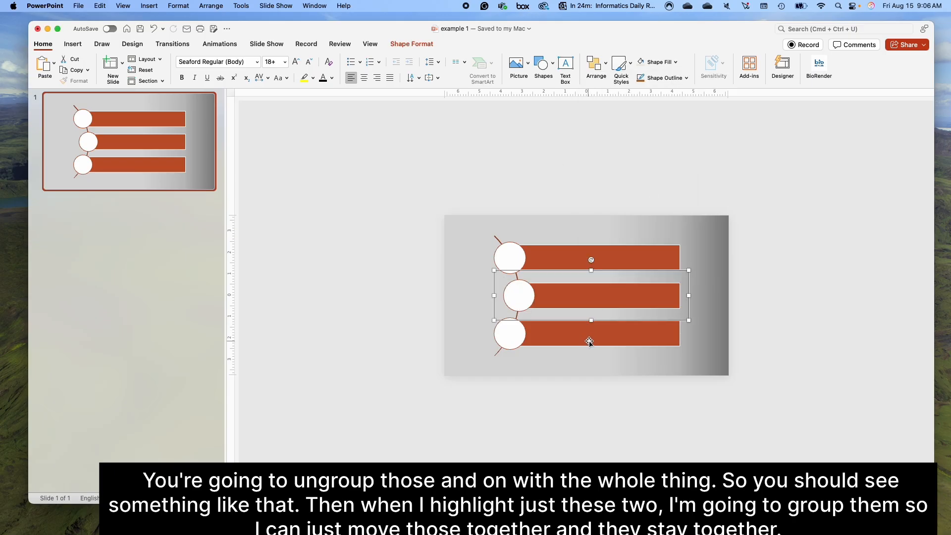
pyautogui.click(589, 341)
pyautogui.keyDown('shift'); pyautogui.click(502, 335); pyautogui.keyUp('shift')
pyautogui.click(596, 63)
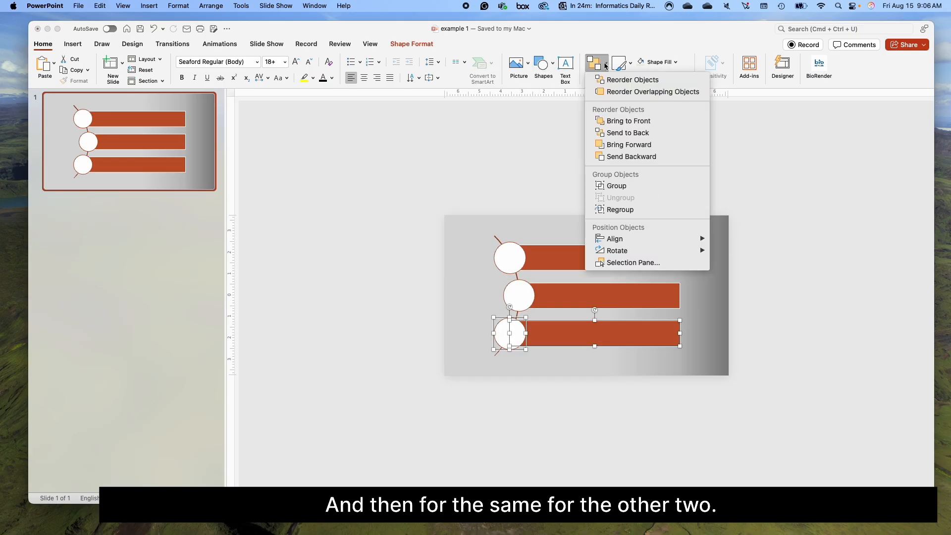
pyautogui.click(632, 190)
# Step: Delete the curved connector line that runs behind the three circles
pyautogui.click(495, 236)
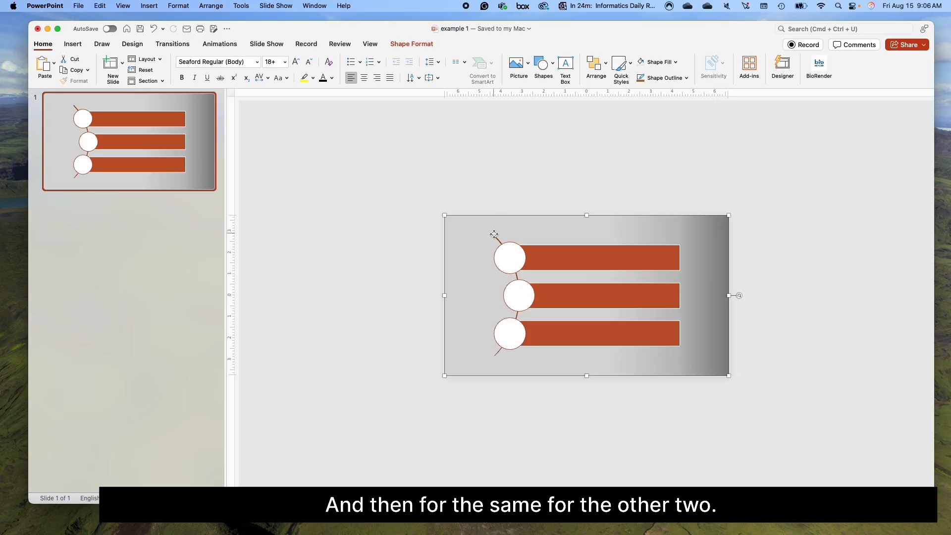
pyautogui.click(496, 239)
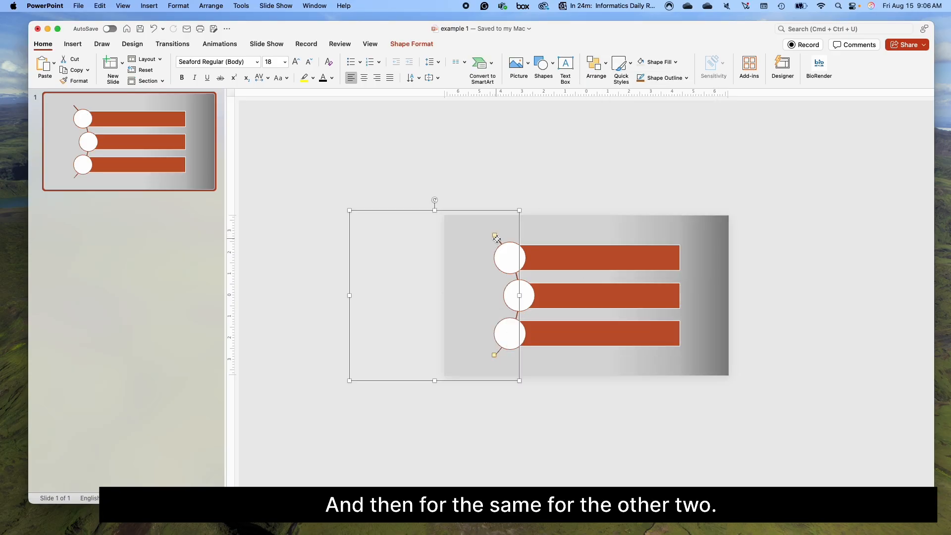
pyautogui.press('Delete')
# Step: Fill the top bar inside its group with the lightest red-orange theme tint
pyautogui.click(582, 251)
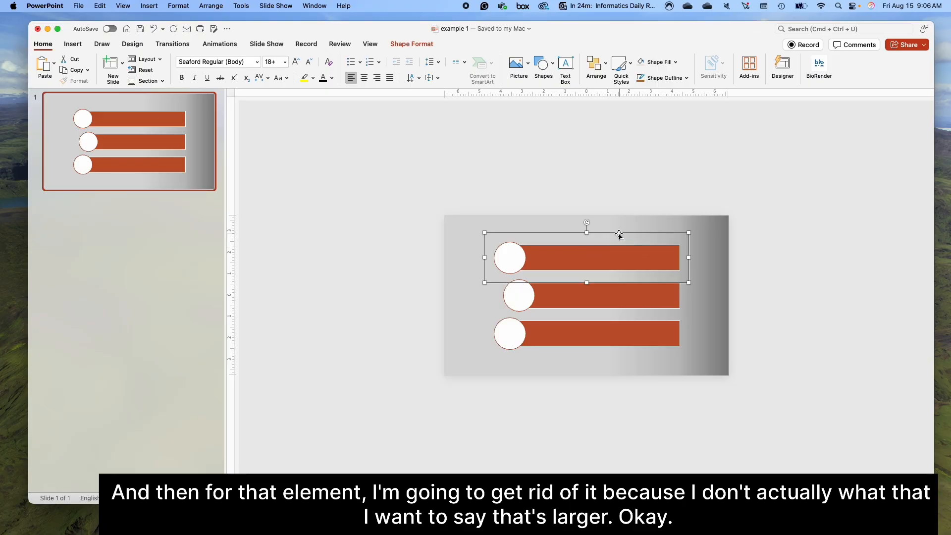
pyautogui.click(510, 258)
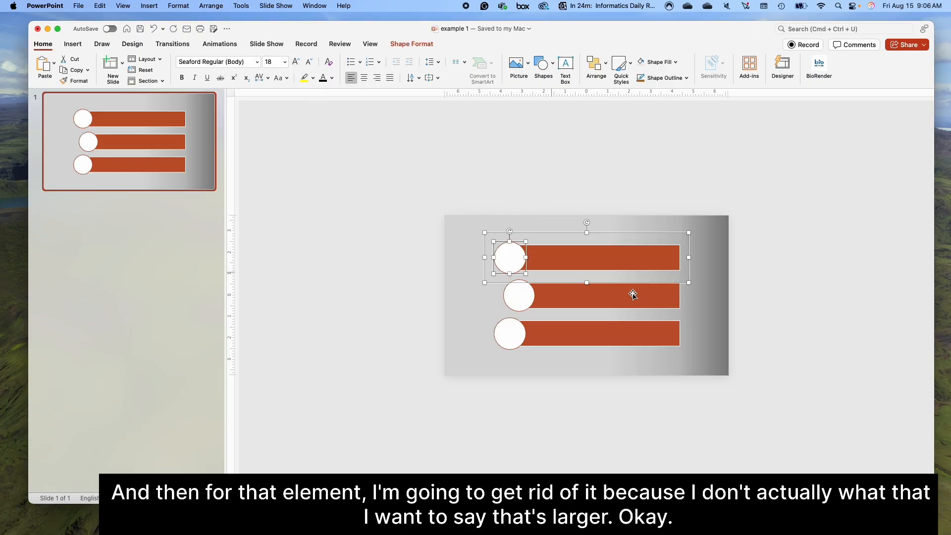
pyautogui.click(644, 250)
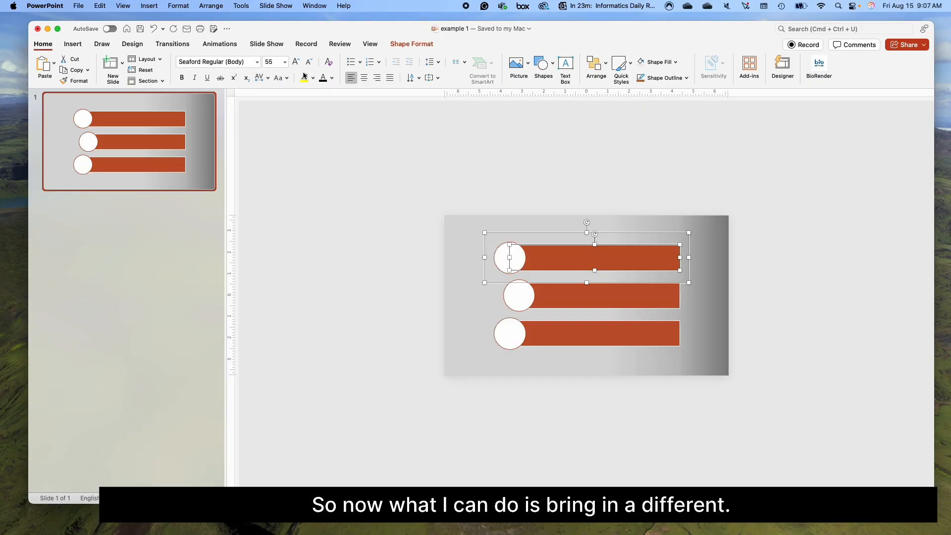
pyautogui.click(410, 43)
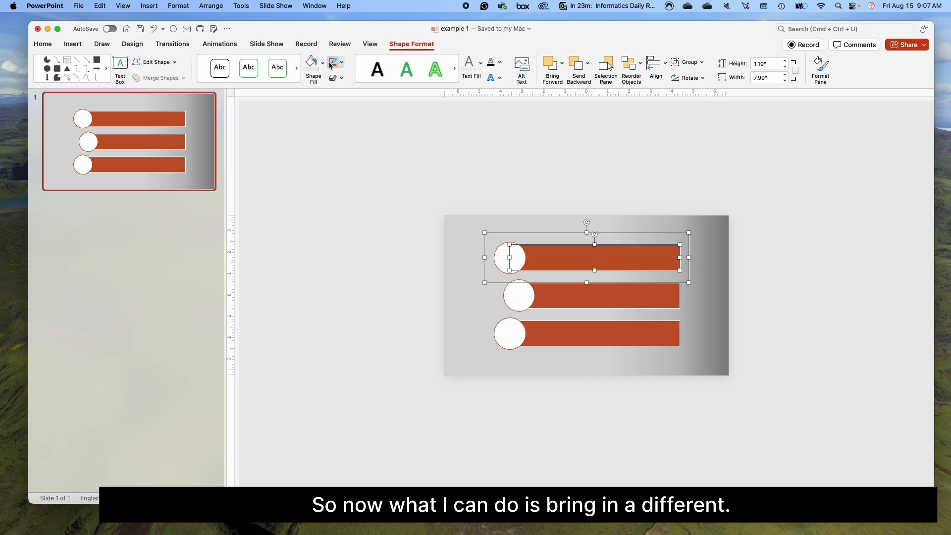
pyautogui.click(316, 63)
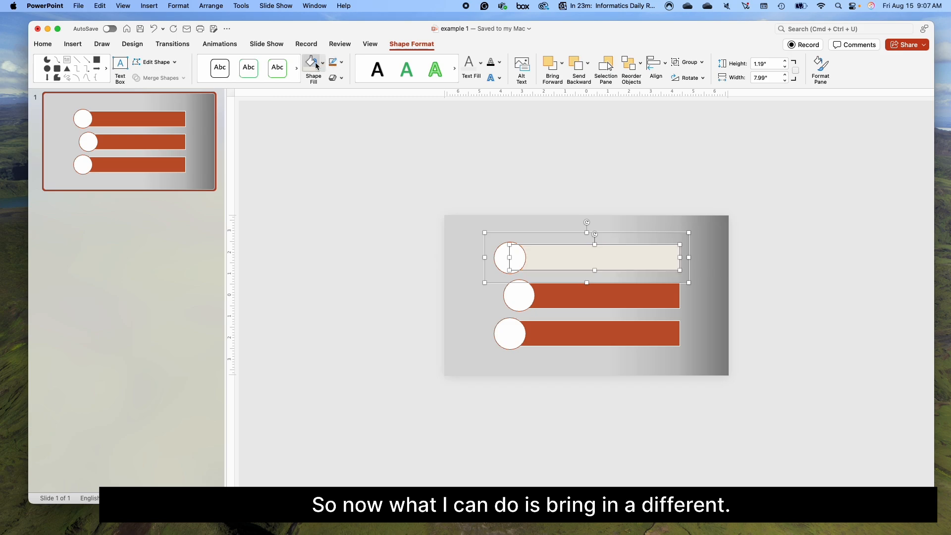
pyautogui.click(323, 64)
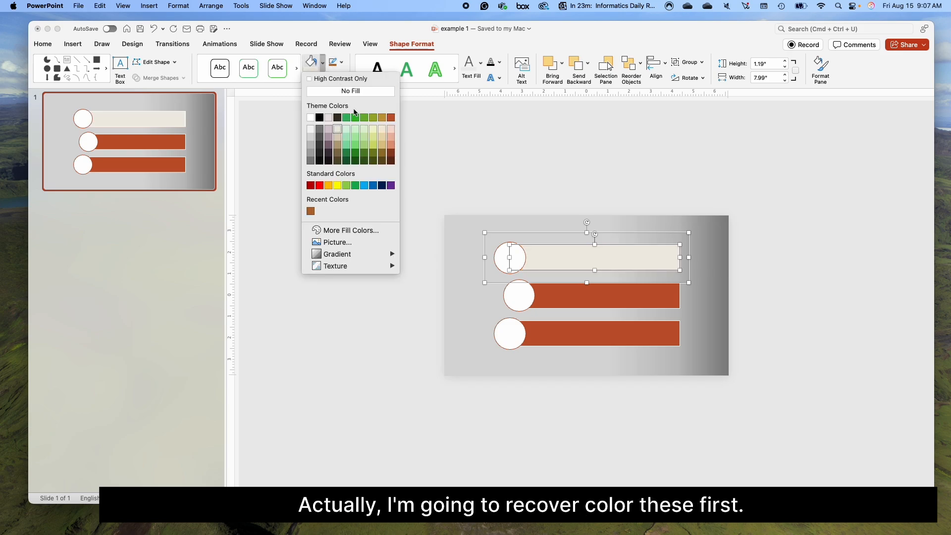
pyautogui.click(391, 130)
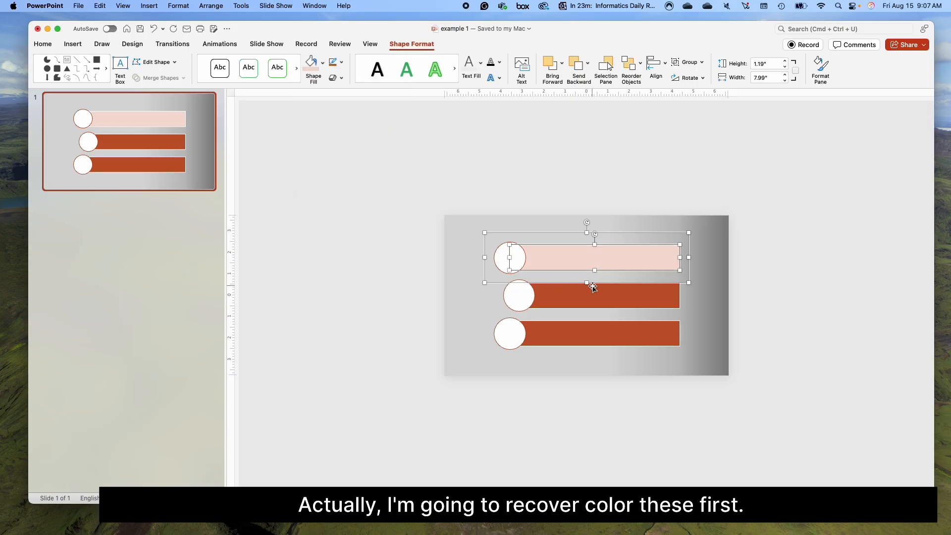
# Step: Repeat the pale red-orange fill on the middle and bottom bars
pyautogui.click(609, 292)
pyautogui.press('super+y')
pyautogui.click(595, 333)
pyautogui.press('super+y')
# Step: Fill the top circle with a red-orange theme color and a dark-variation horizontal gradient
pyautogui.click(509, 258)
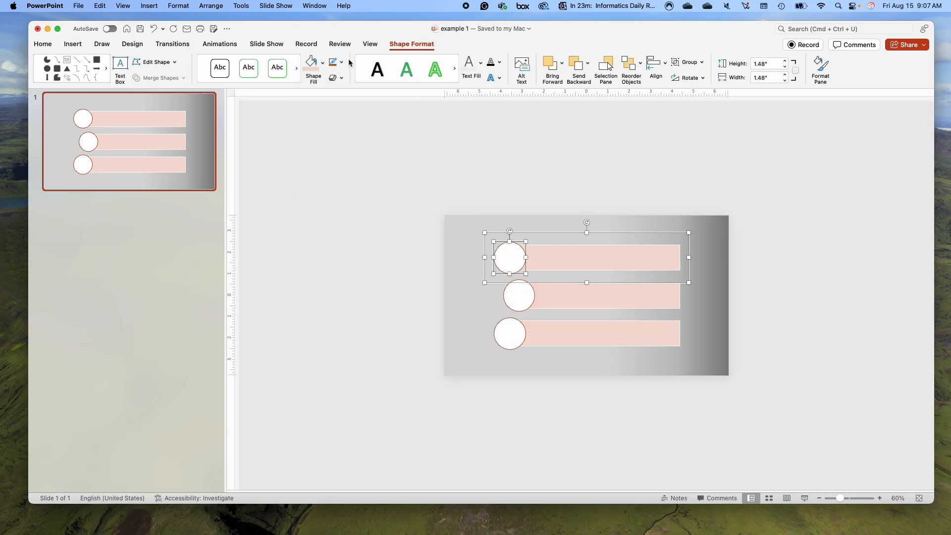
pyautogui.click(322, 62)
pyautogui.click(358, 146)
pyautogui.click(322, 62)
pyautogui.moveTo(339, 253)
pyautogui.click(455, 413)
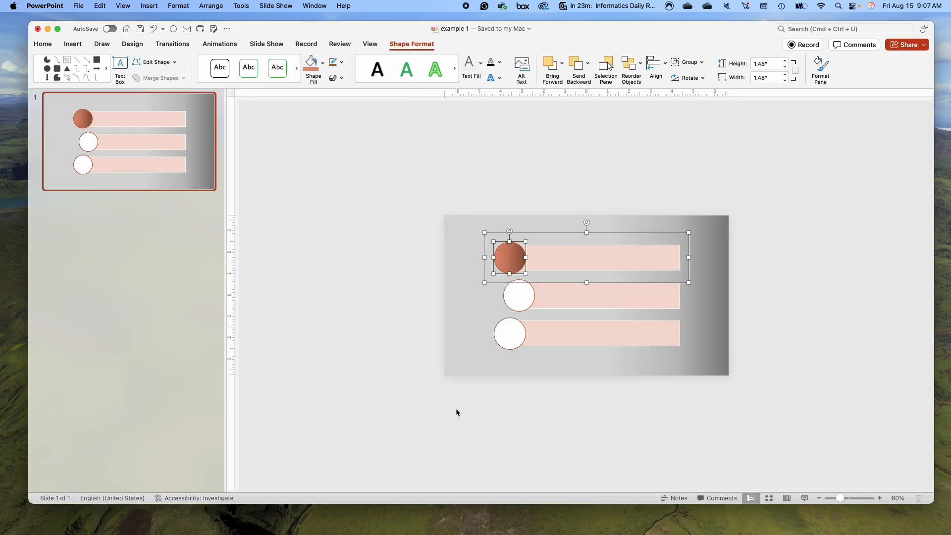
# Step: Fill the top bar and circle with the second-lightest red-orange theme tint, and give the circle a dark-variation linear gradient
pyautogui.keyDown('shift'); pyautogui.click(604, 258); pyautogui.keyUp('shift')
pyautogui.click(311, 62)
pyautogui.click(322, 62)
pyautogui.click(391, 137)
pyautogui.click(323, 63)
pyautogui.moveTo(391, 258)
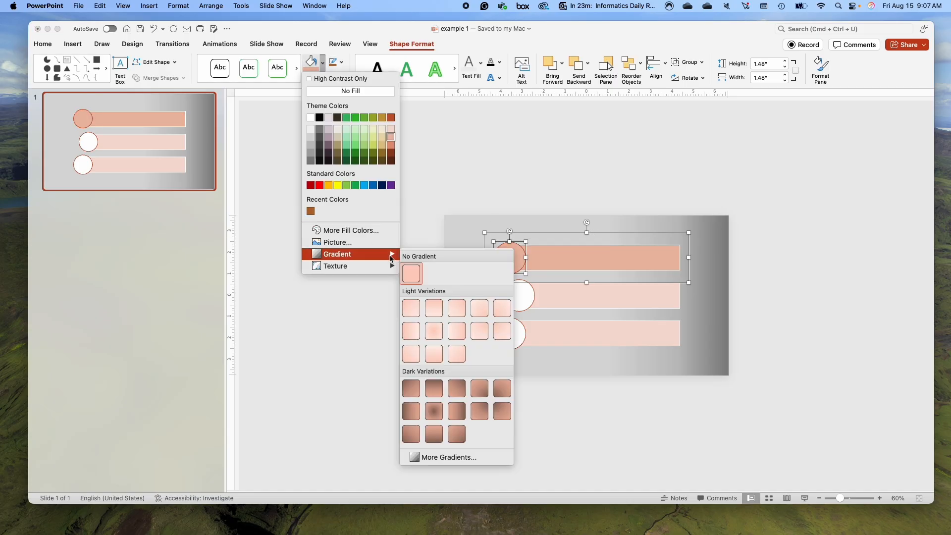
pyautogui.click(410, 412)
# Step: Repeat the second-lightest red-orange fill on the middle and bottom bars
pyautogui.click(580, 299)
pyautogui.click(580, 298)
pyautogui.press('super+y')
pyautogui.click(584, 334)
pyautogui.press('super+y')
# Step: Fill the middle circle with the same red-orange tint and the dark-variation gradient used on the top circle
pyautogui.click(520, 296)
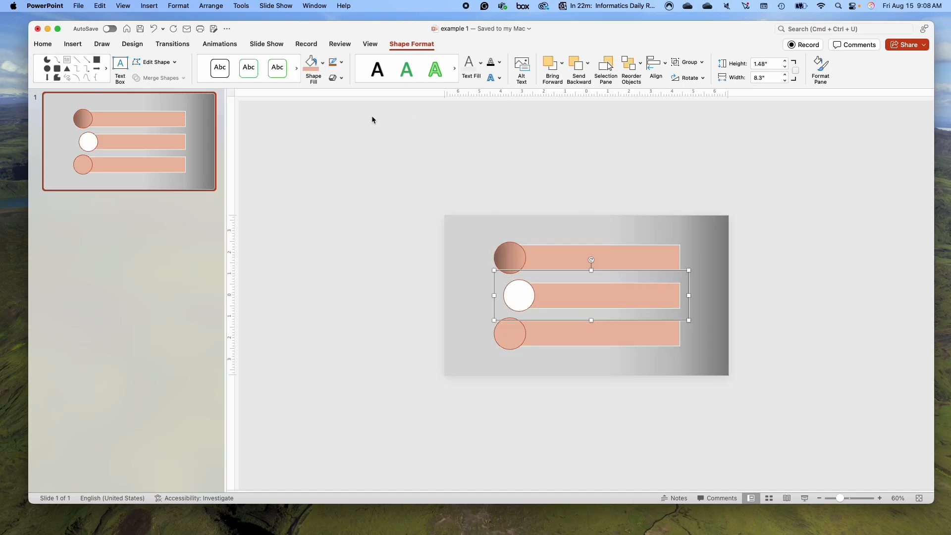
pyautogui.click(311, 63)
pyautogui.click(519, 296)
pyautogui.click(322, 62)
pyautogui.moveTo(392, 256)
pyautogui.click(599, 215)
pyautogui.click(323, 62)
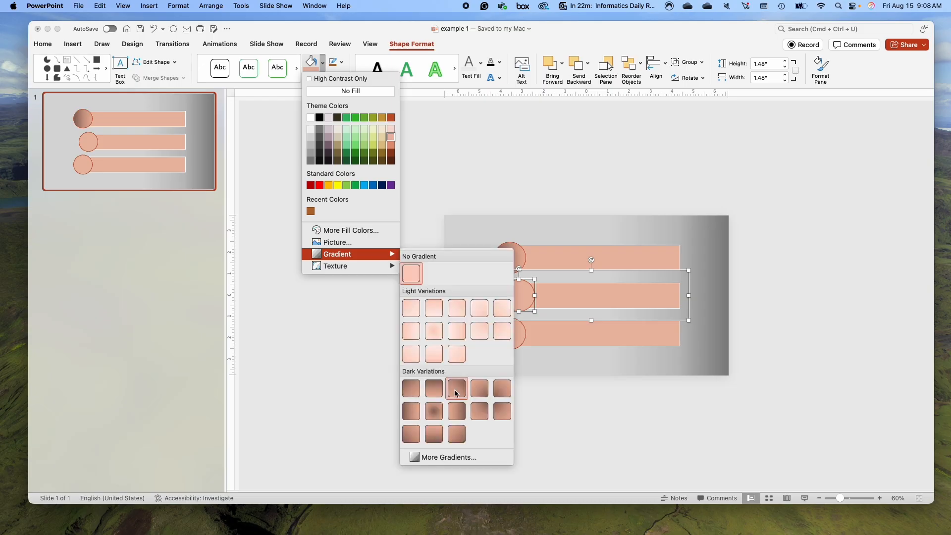
pyautogui.click(410, 411)
# Step: Try to apply the dark-variation gradient to the bottom circle
pyautogui.click(510, 334)
pyautogui.click(322, 63)
pyautogui.click(543, 313)
pyautogui.click(510, 333)
pyautogui.click(323, 63)
pyautogui.click(411, 412)
# Step: Fill the bottom circle with a light red-orange theme tint and a dark-variation gradient to match the other circles
pyautogui.click(322, 64)
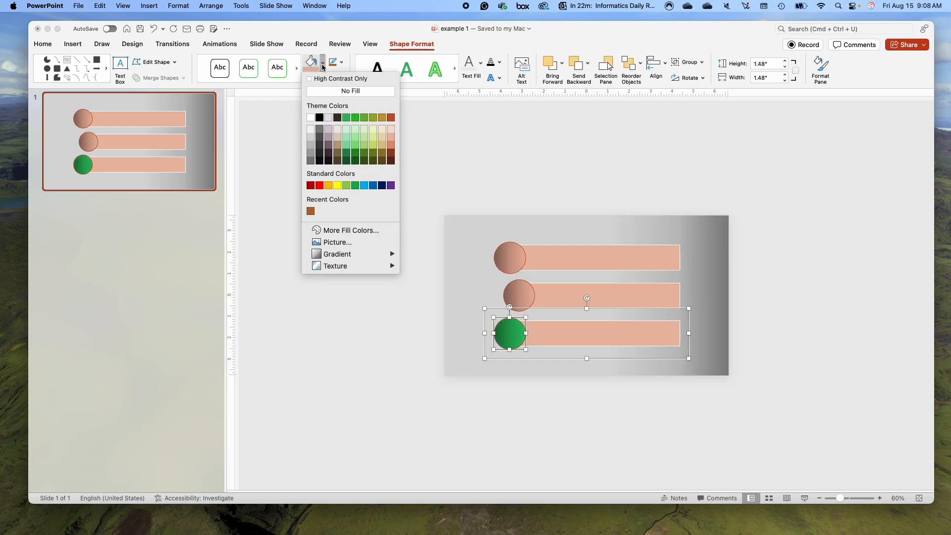
pyautogui.click(391, 130)
pyautogui.click(323, 62)
pyautogui.moveTo(391, 256)
pyautogui.click(411, 411)
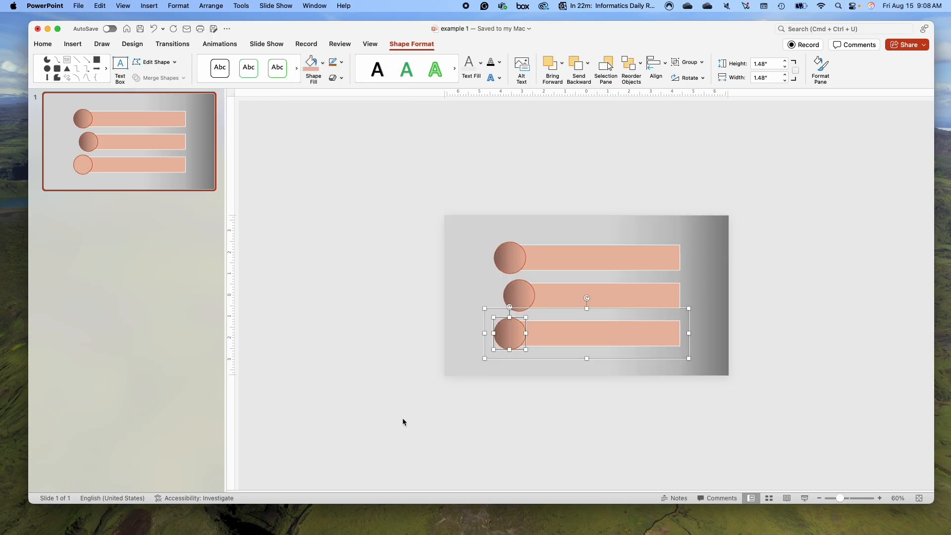
pyautogui.click(667, 201)
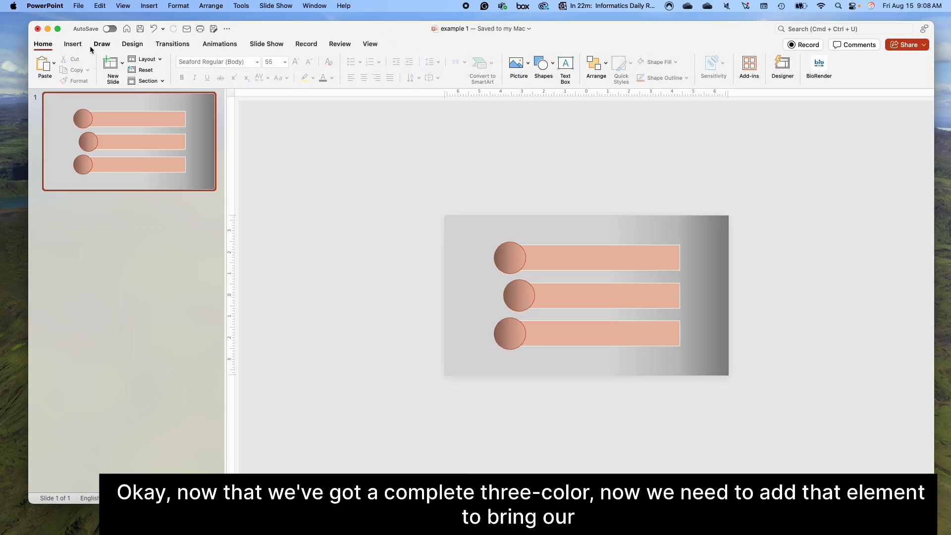
# Step: Insert an oval over the slide's left side, enlarge it to about 17.64" wide by 15.19" high, and reposition it
pyautogui.click(73, 45)
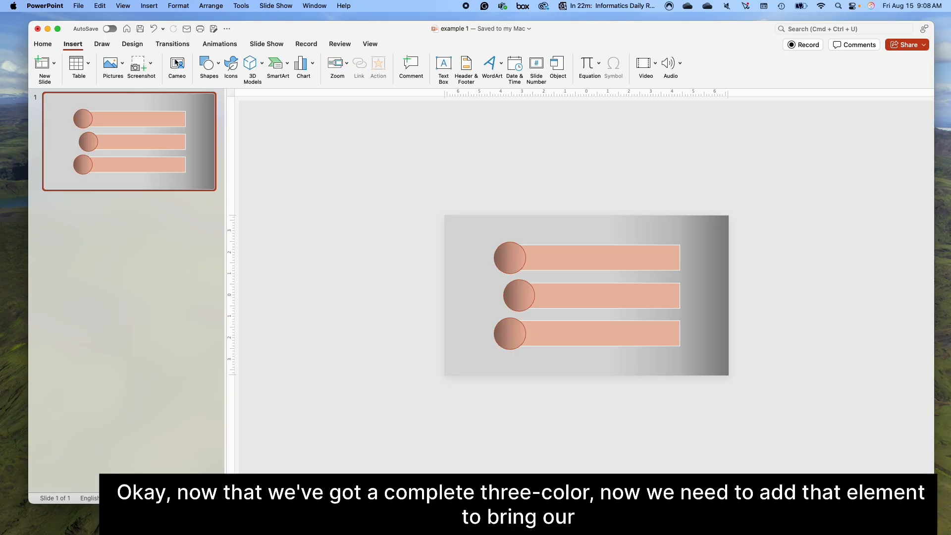
pyautogui.click(218, 63)
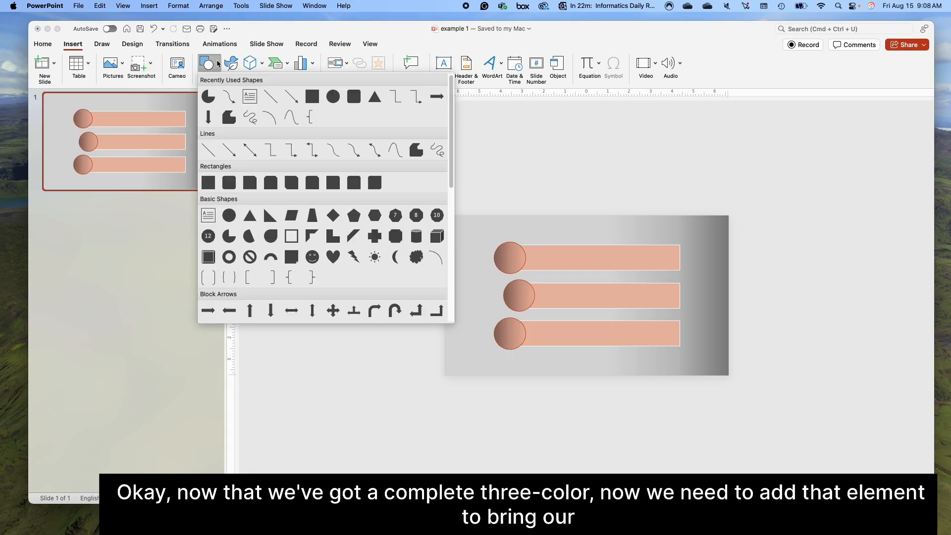
pyautogui.click(333, 96)
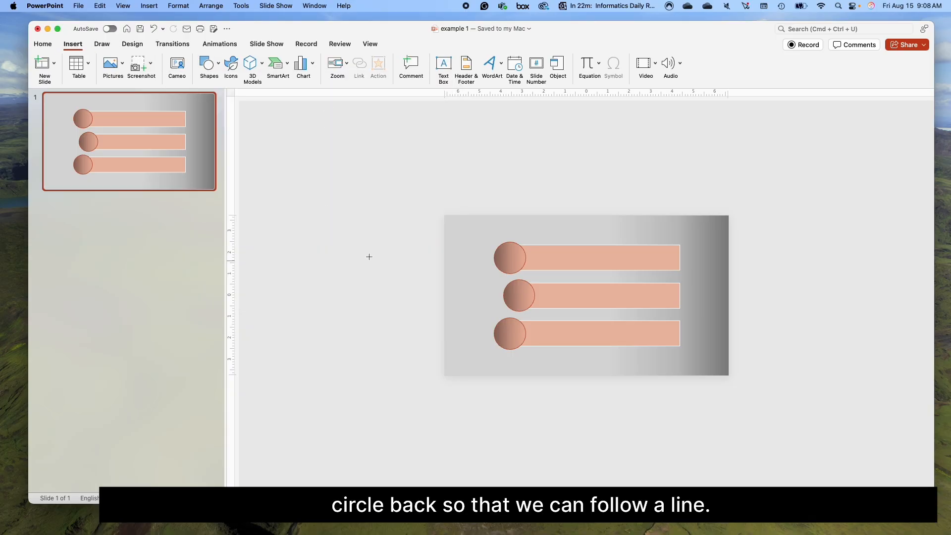
pyautogui.moveTo(297, 178); pyautogui.dragTo(582, 446)
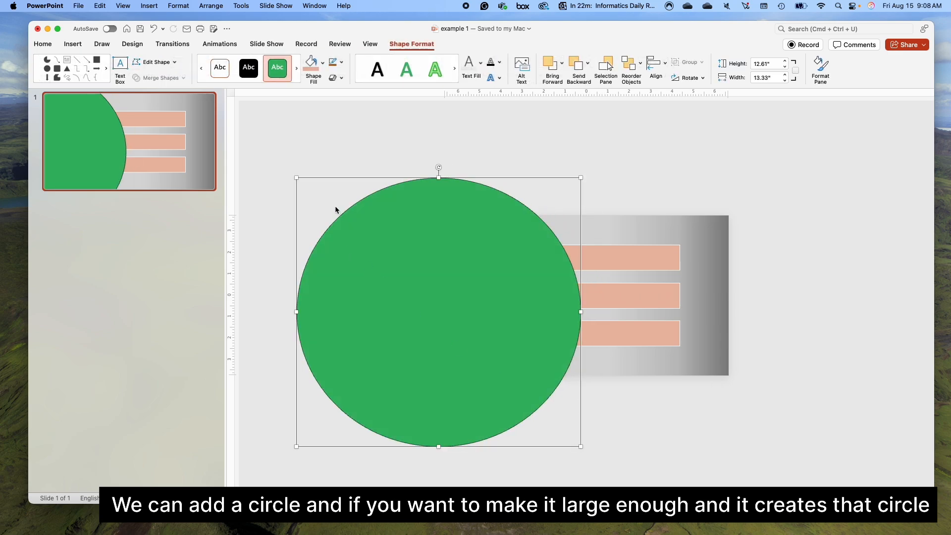
pyautogui.moveTo(293, 176); pyautogui.dragTo(205, 123)
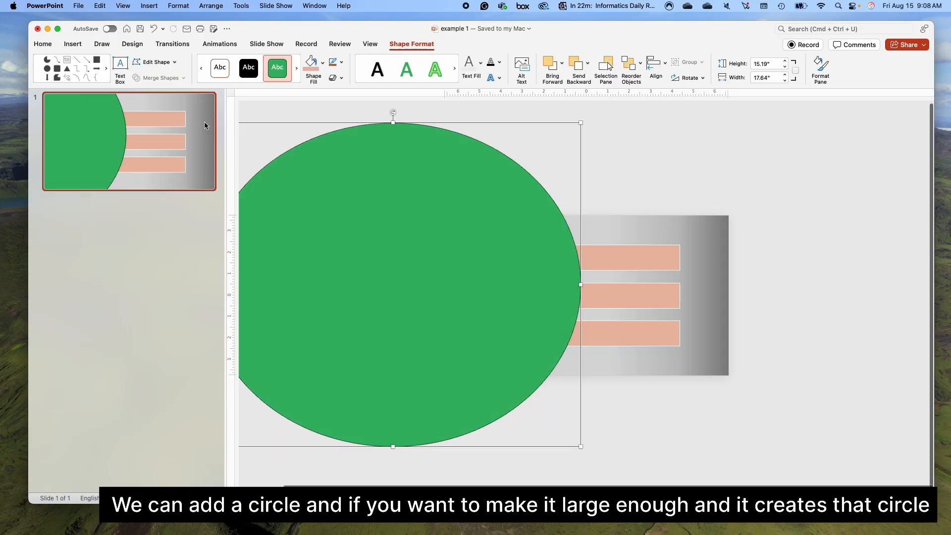
pyautogui.moveTo(549, 125); pyautogui.dragTo(531, 157)
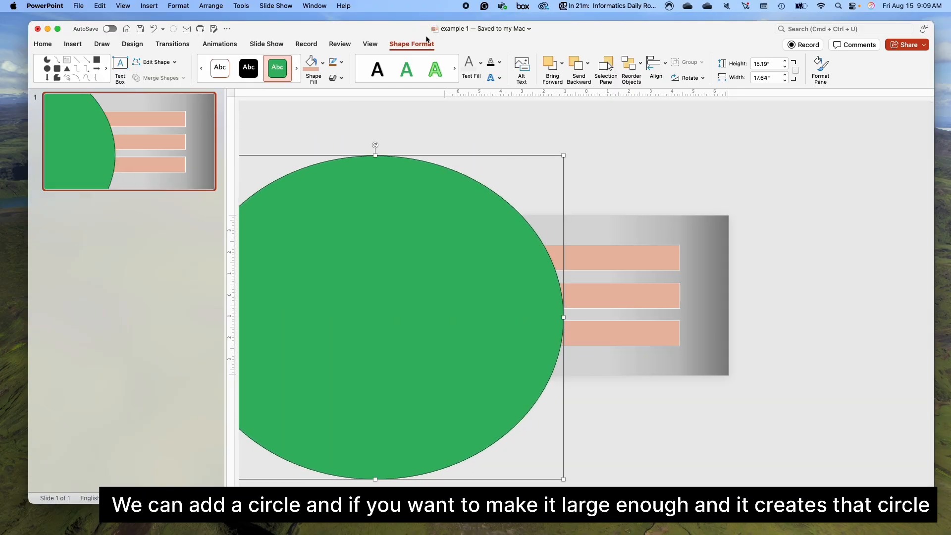
# Step: Set the oval's fill transparency to 79% and move it left until its edge crosses the three small circles
pyautogui.click(822, 70)
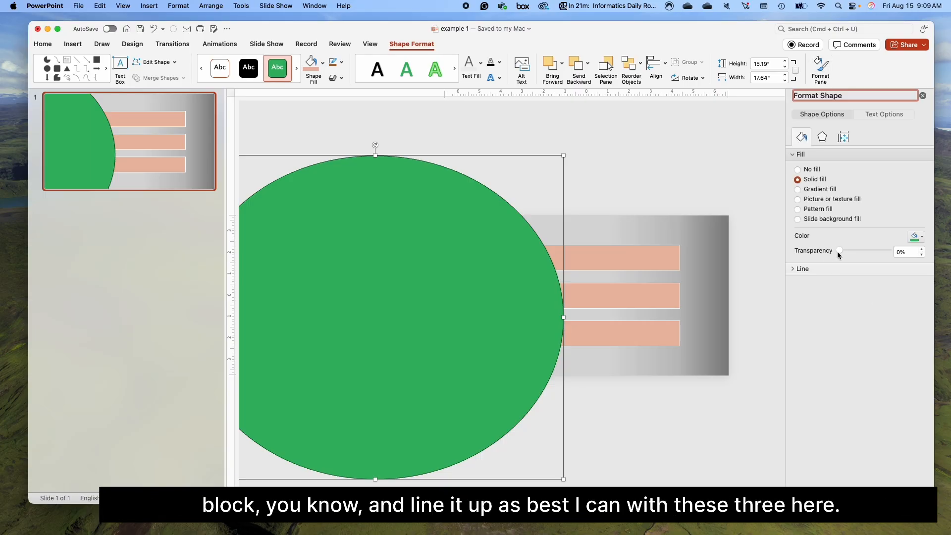
pyautogui.moveTo(839, 254); pyautogui.dragTo(875, 253)
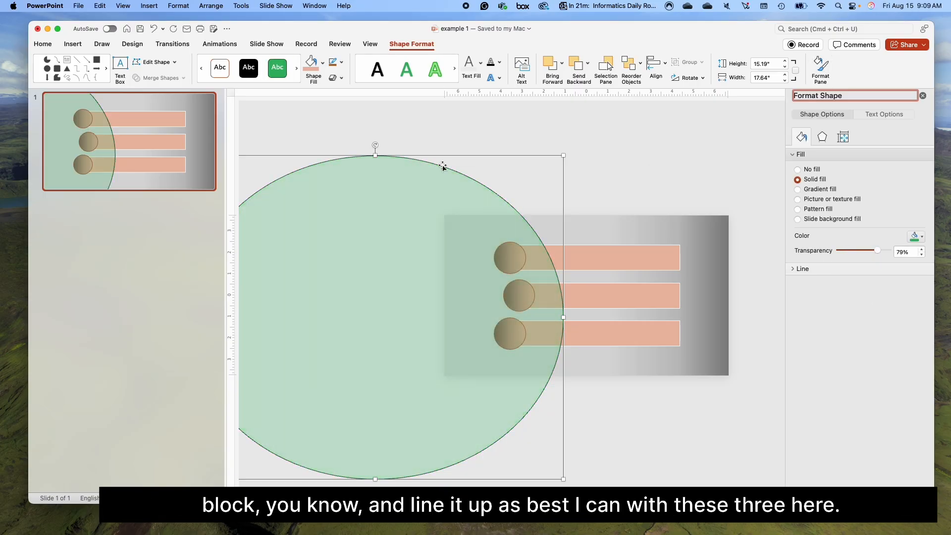
pyautogui.moveTo(524, 155); pyautogui.dragTo(484, 154)
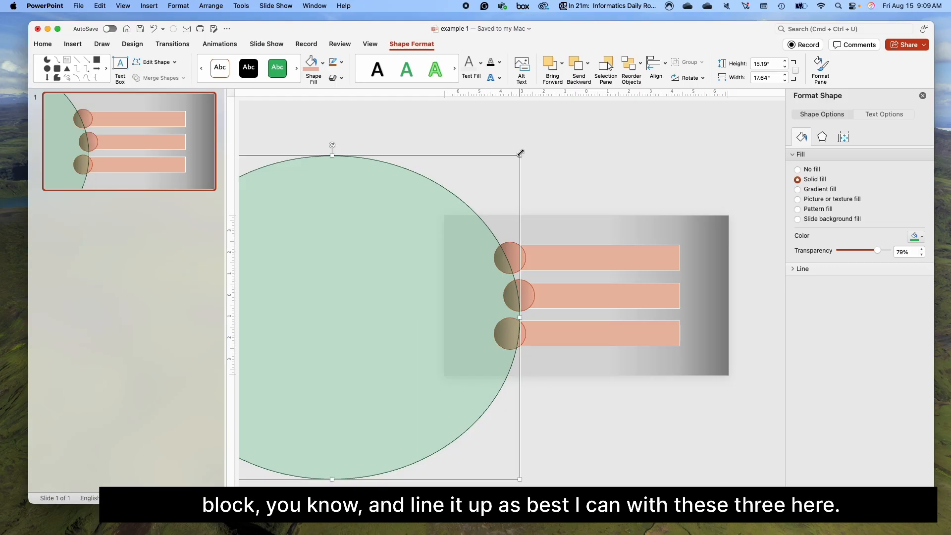
# Step: Nudge the large oval upward so its right edge lines up with the three small circles
pyautogui.press('Up')
pyautogui.press('Up')
pyautogui.press('Up')
pyautogui.press('Up')
pyautogui.press('Up')
pyautogui.press('Up')
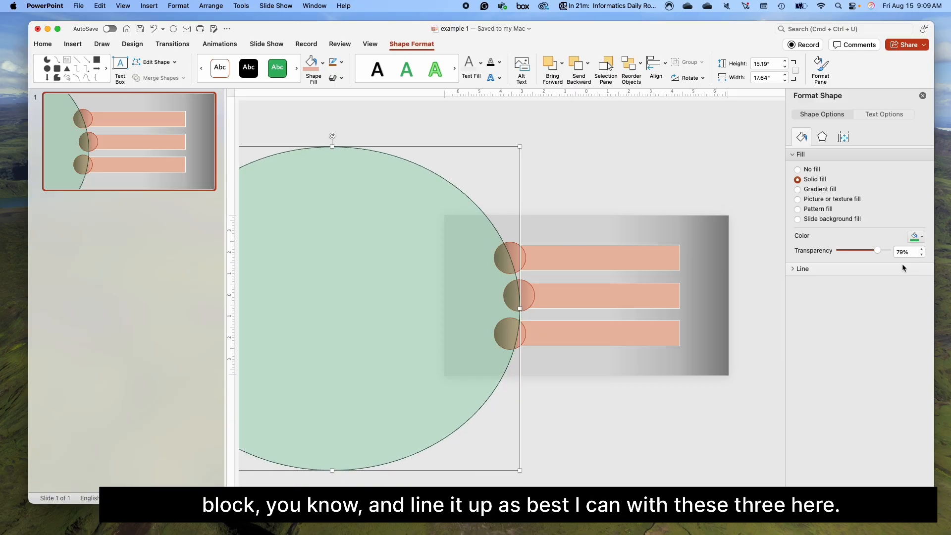
pyautogui.press('Up')
pyautogui.press('Up')
pyautogui.press('Up')
pyautogui.press('Up')
pyautogui.press('Up')
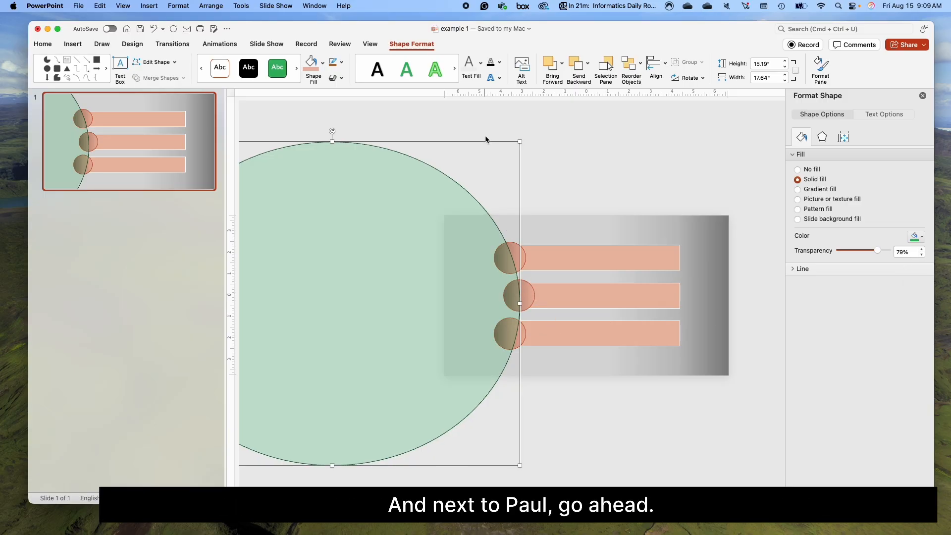
pyautogui.moveTo(486, 142); pyautogui.dragTo(485, 141)
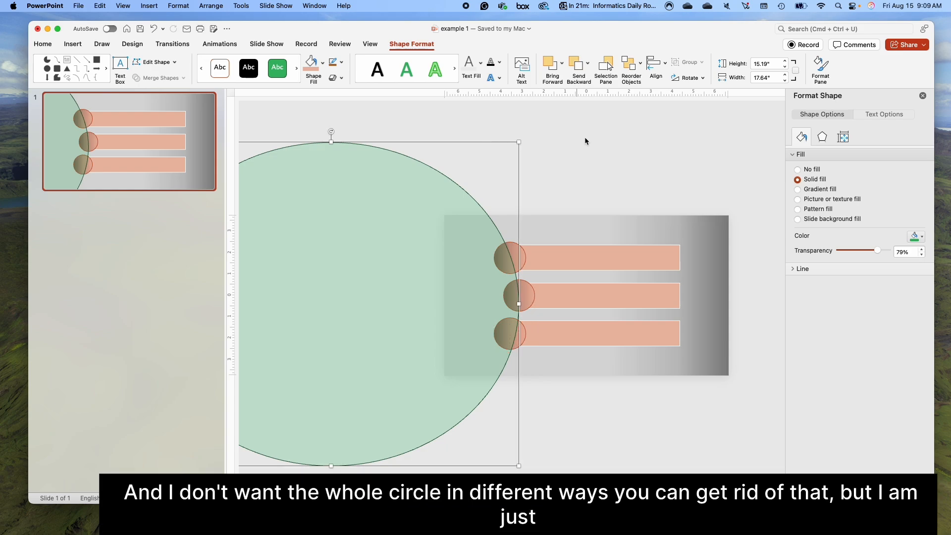
pyautogui.click(604, 153)
pyautogui.moveTo(424, 183); pyautogui.dragTo(425, 187)
# Step: Remove the large oval's fill and give it the recently used brown-orange outline color
pyautogui.click(322, 63)
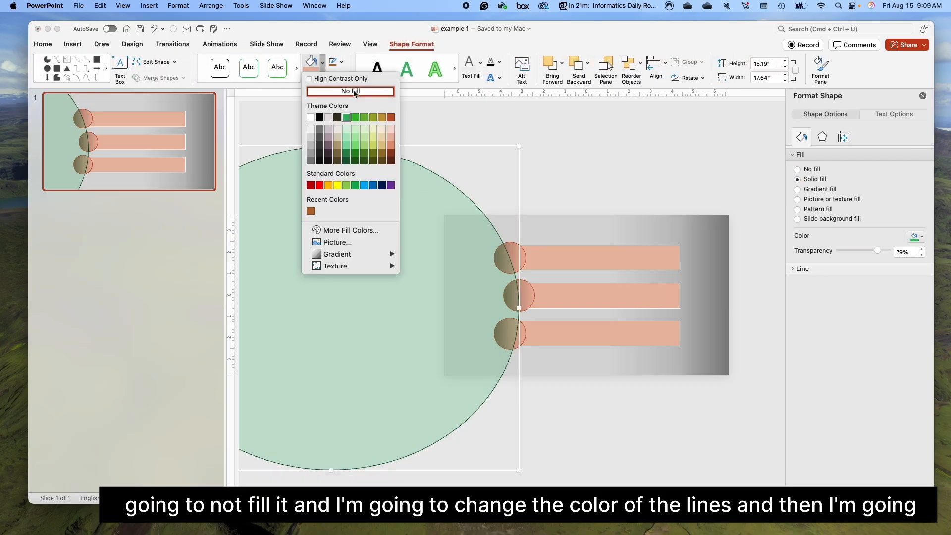
pyautogui.click(349, 93)
pyautogui.click(342, 62)
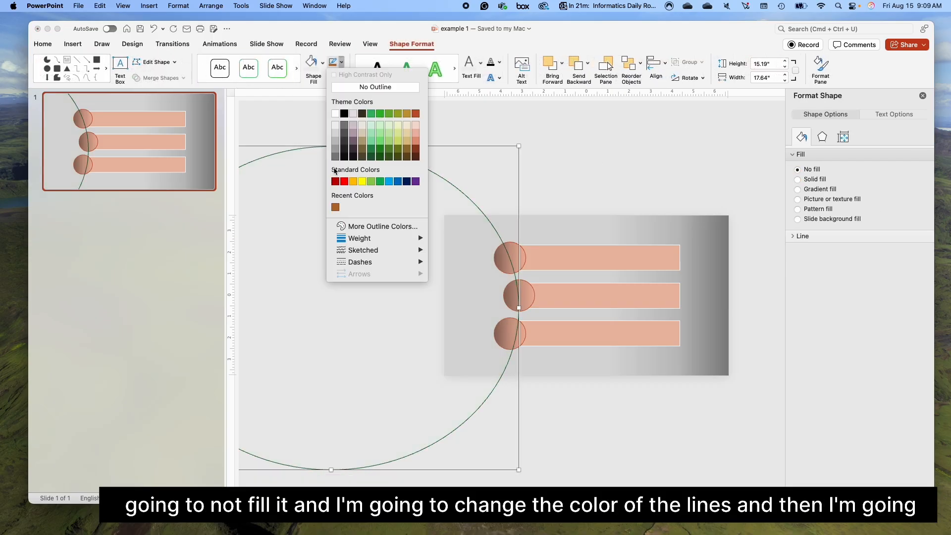
pyautogui.click(336, 207)
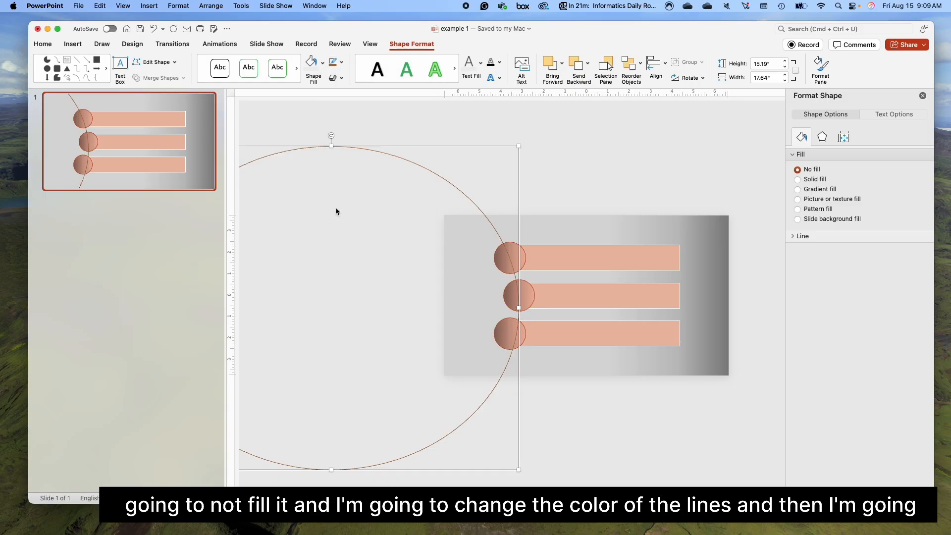
# Step: Bring all three bar-and-circle groups to the front of the large oval outline
pyautogui.click(573, 255)
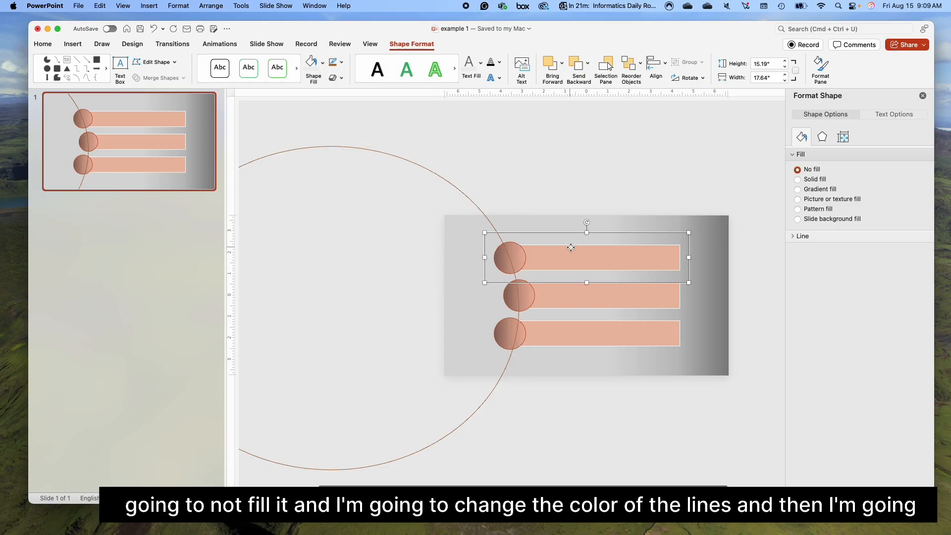
pyautogui.keyDown('shift'); pyautogui.click(620, 309); pyautogui.keyUp('shift')
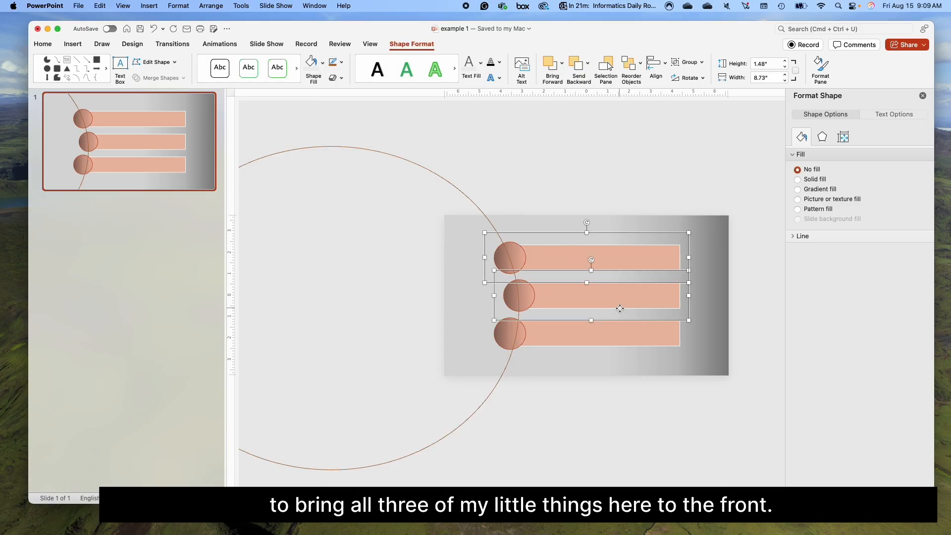
pyautogui.keyDown('shift'); pyautogui.click(631, 343); pyautogui.keyUp('shift')
pyautogui.click(562, 64)
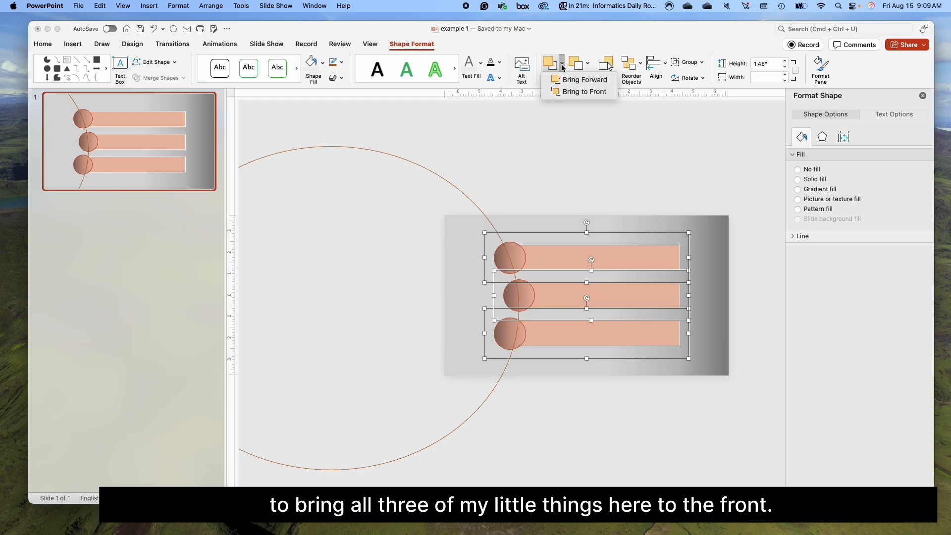
pyautogui.click(581, 94)
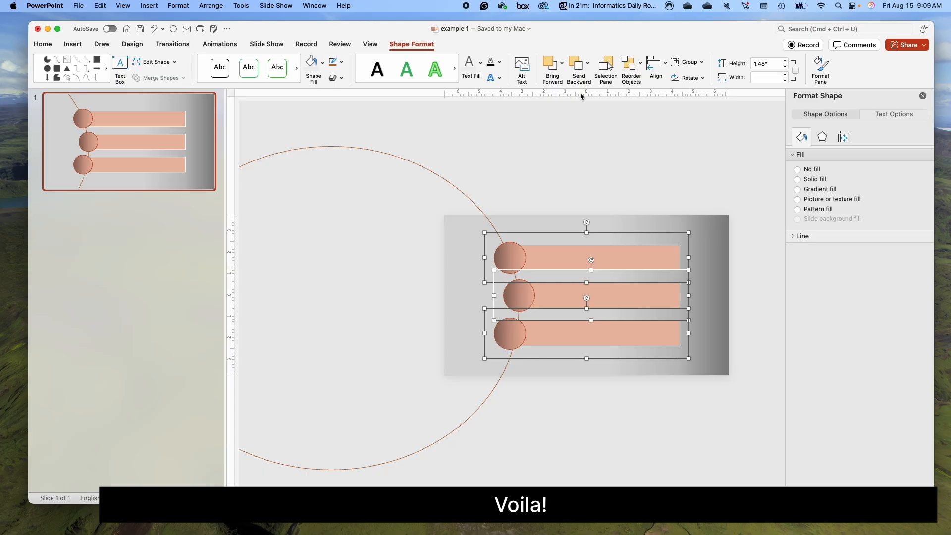
pyautogui.click(612, 156)
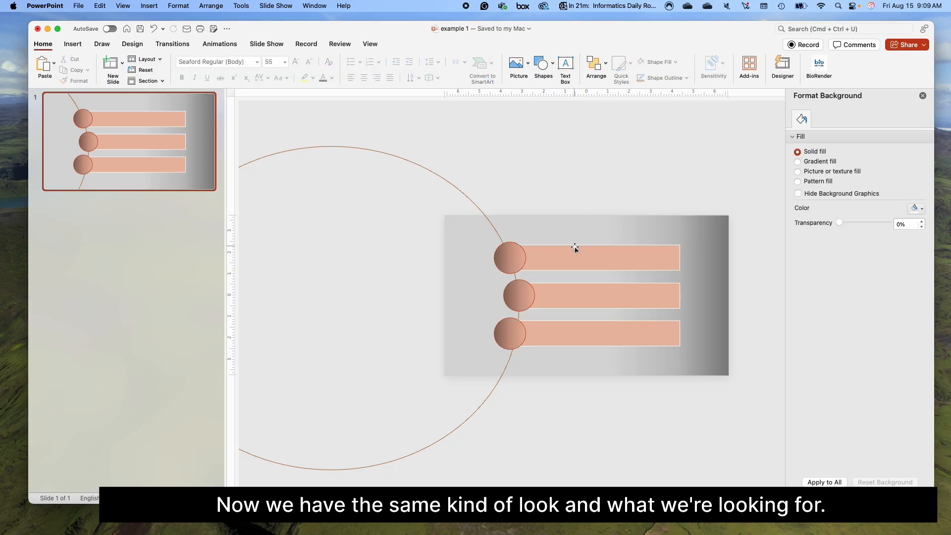
# Step: Add a text box over the top bar reading "Chief complaint – unresponsive 1 hr after HD with twitching."
pyautogui.click(567, 67)
pyautogui.moveTo(530, 245); pyautogui.dragTo(679, 269)
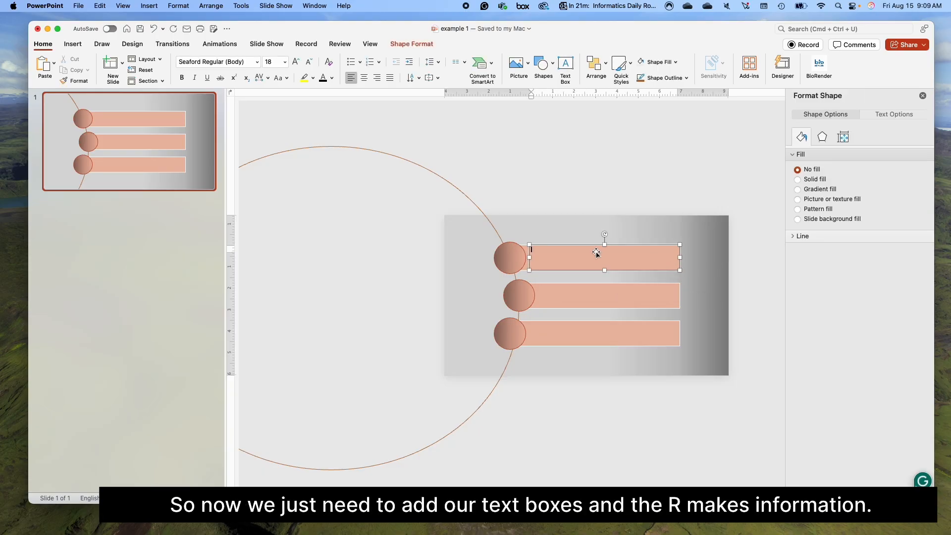
pyautogui.moveTo(529, 258); pyautogui.dragTo(524, 258)
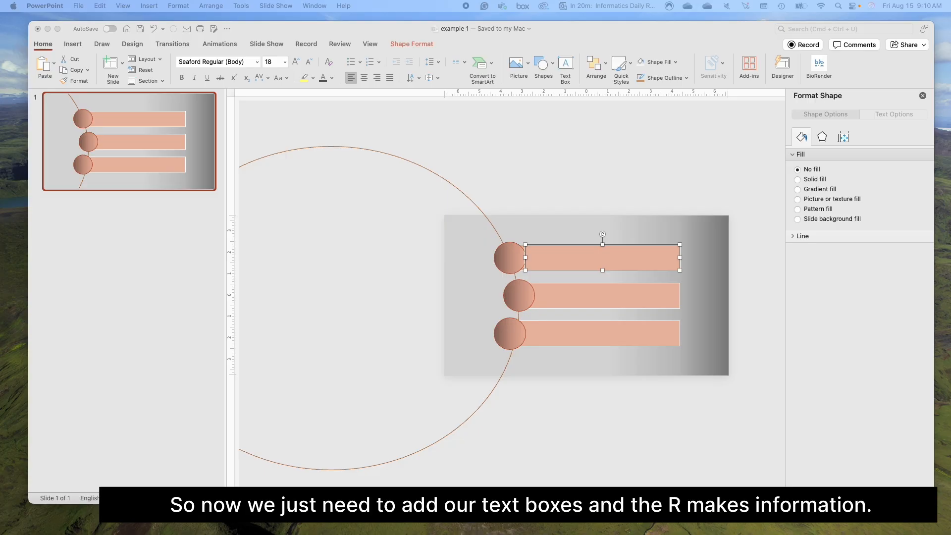
pyautogui.click(560, 256)
pyautogui.write('Chief complaint – unresponsive 1 hr after HD with twitching.')
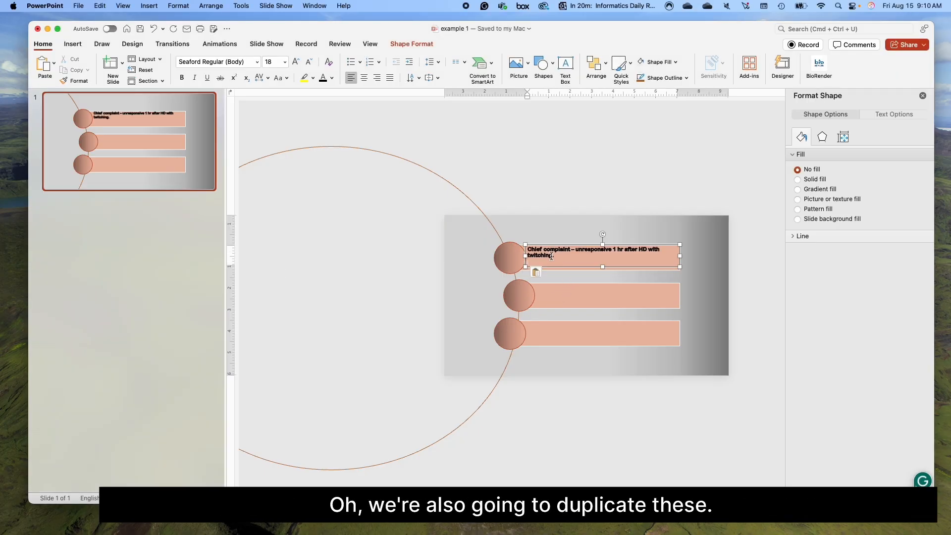
pyautogui.press('BackSpace')
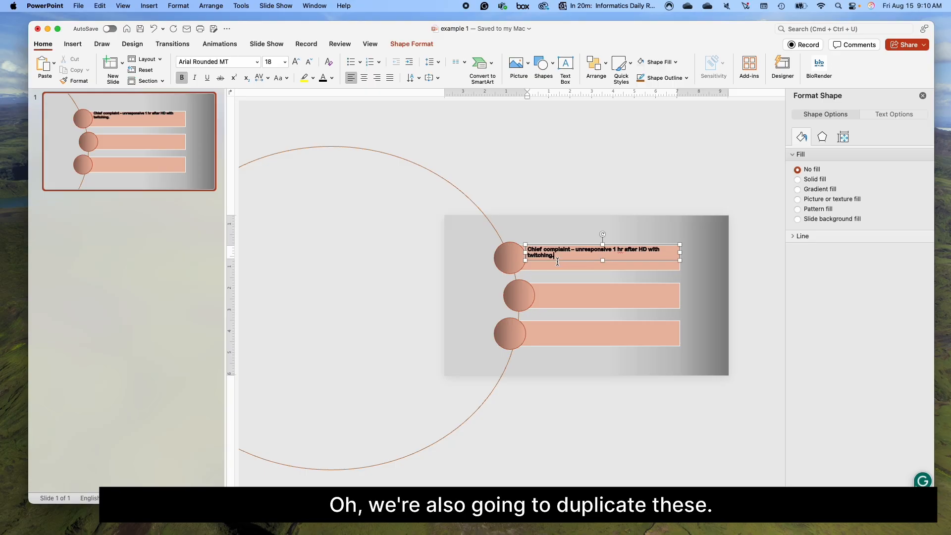
# Step: Increase the chief complaint text to 28 pt and shift its text box slightly down on the top bar
pyautogui.moveTo(560, 256); pyautogui.dragTo(528, 249)
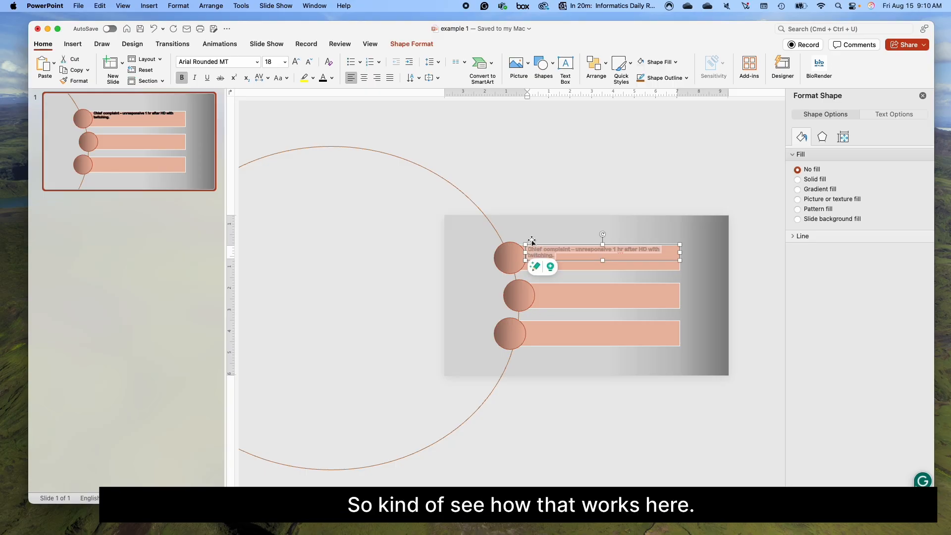
pyautogui.click(296, 63)
pyautogui.click(296, 63)
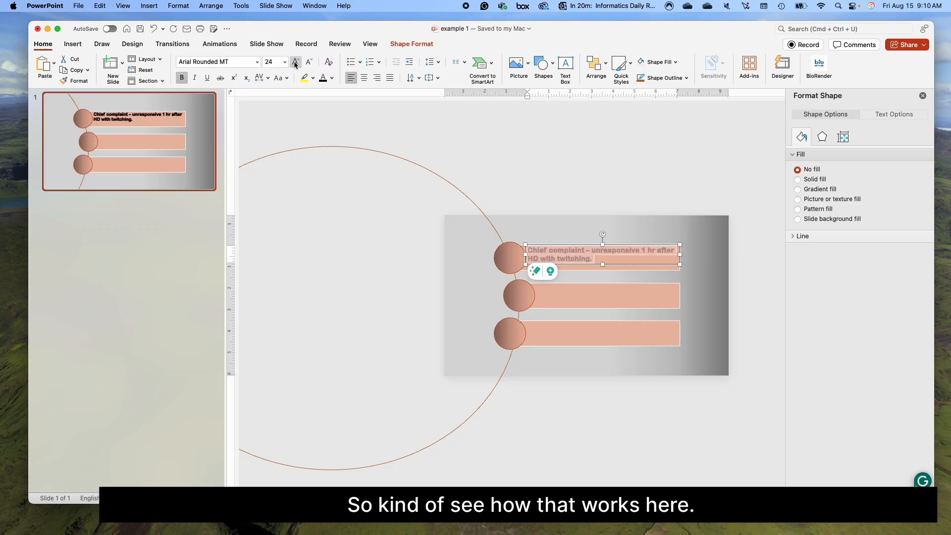
pyautogui.click(296, 63)
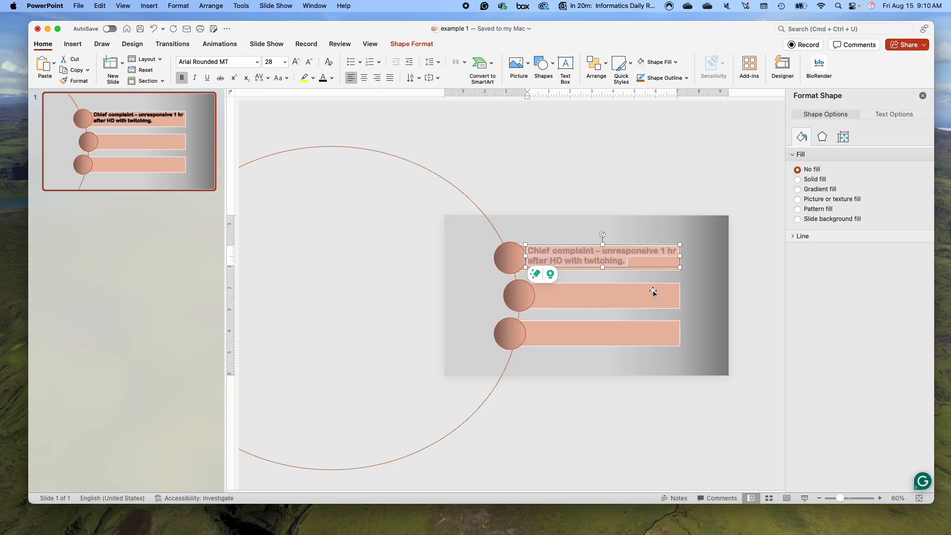
pyautogui.moveTo(634, 268); pyautogui.dragTo(634, 269)
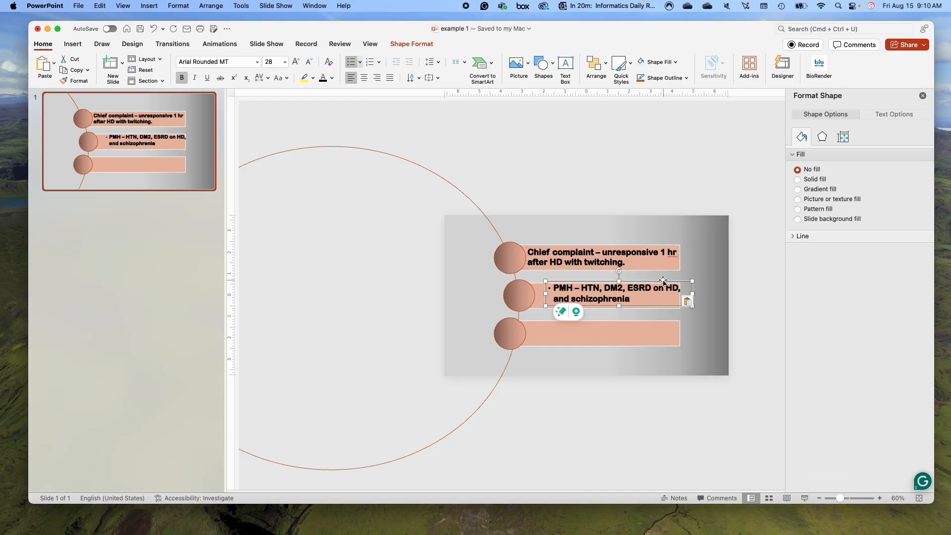
# Step: Move the "53-year-old male" and "Currently incarcerated" text onto the bottom bar and remove its bullets
pyautogui.moveTo(637, 326); pyautogui.dragTo(596, 309)
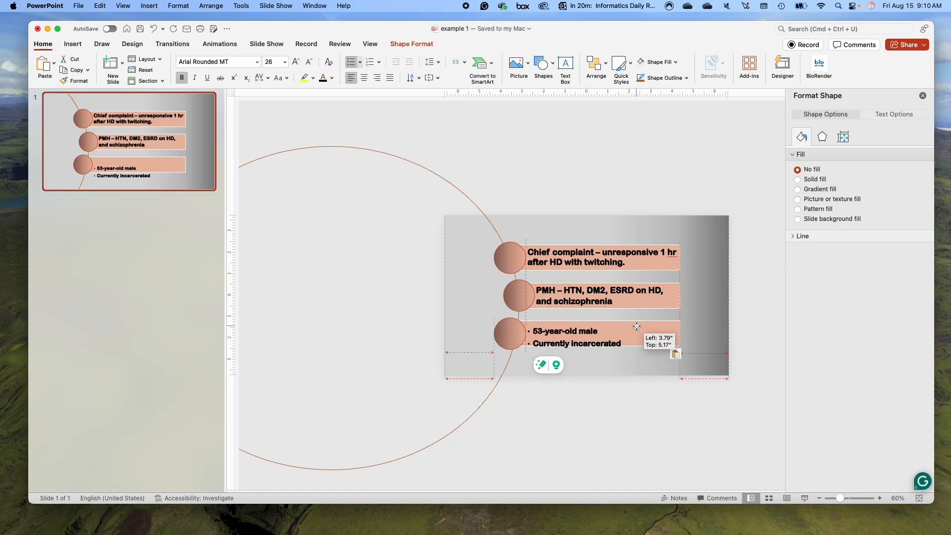
pyautogui.click(351, 62)
pyautogui.click(673, 439)
# Step: Group the text boxes with their matching bars and circles, including the chief complaint text with the top bar
pyautogui.click(646, 328)
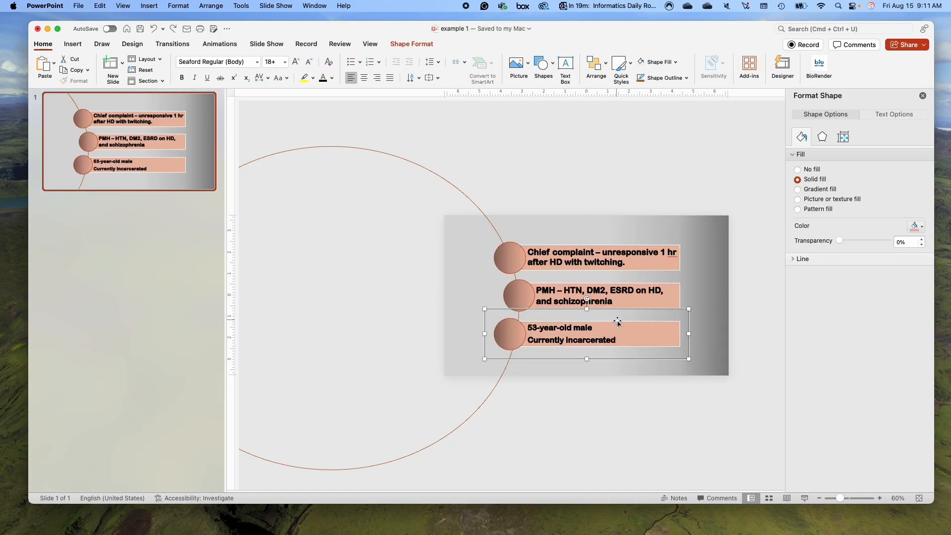
pyautogui.click(617, 322)
pyautogui.click(593, 308)
pyautogui.click(539, 234)
pyautogui.click(597, 66)
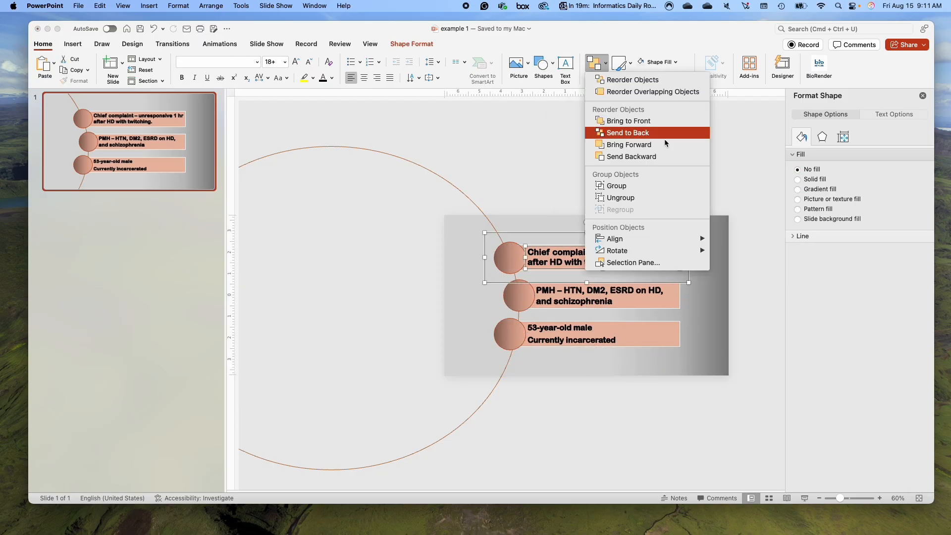
pyautogui.click(664, 137)
# Step: Shift the bottom group slightly down and right, and nudge the top group up and slightly left to spread the rows along the arc
pyautogui.click(634, 309)
pyautogui.moveTo(633, 308); pyautogui.dragTo(635, 311)
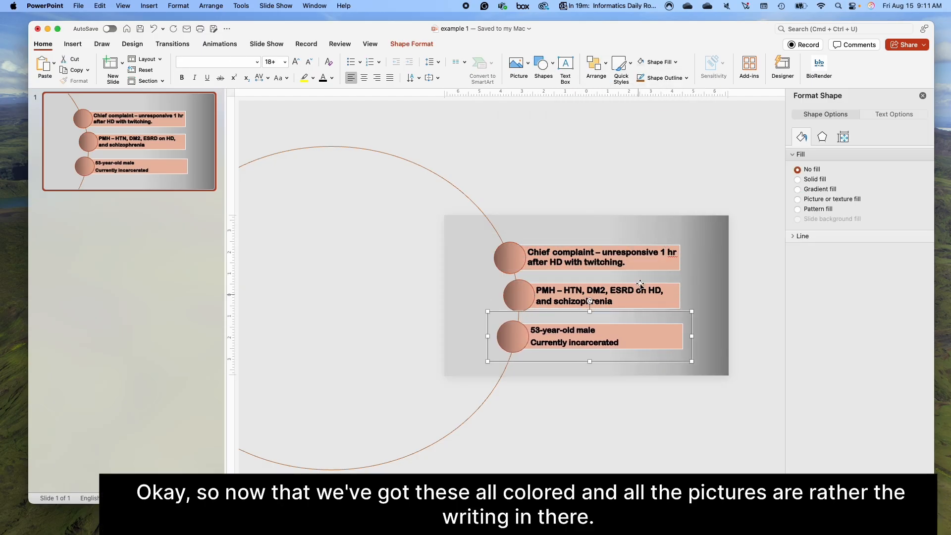
pyautogui.click(627, 244)
pyautogui.click(587, 243)
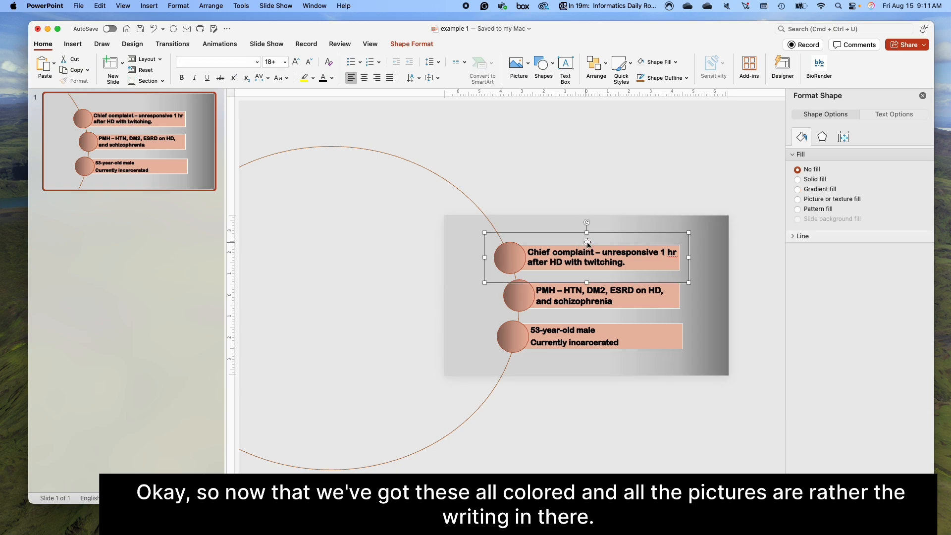
pyautogui.press('Up')
pyautogui.press('Up')
pyautogui.press('Up')
pyautogui.press('Up')
pyautogui.press('Up')
pyautogui.press('Left')
pyautogui.press('Left')
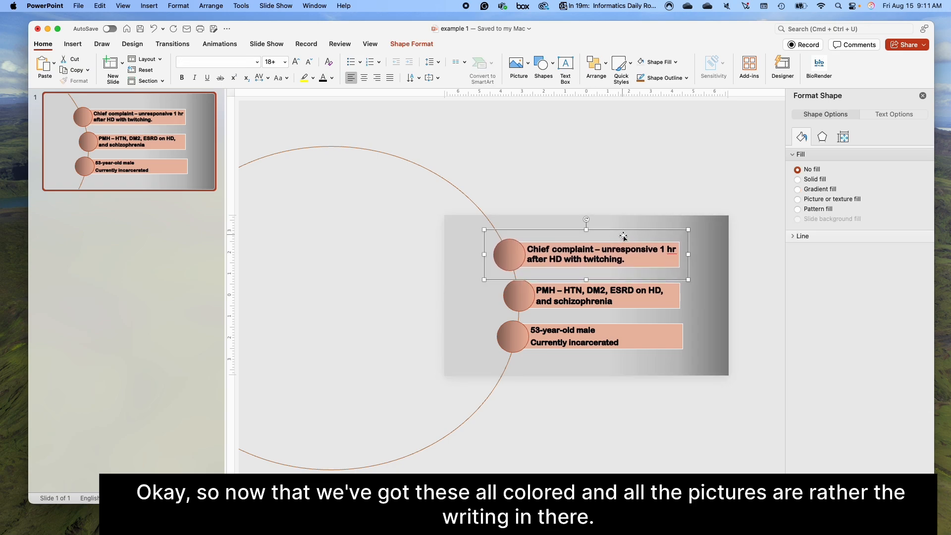
pyautogui.press('Up')
pyautogui.press('Up')
pyautogui.press('Up')
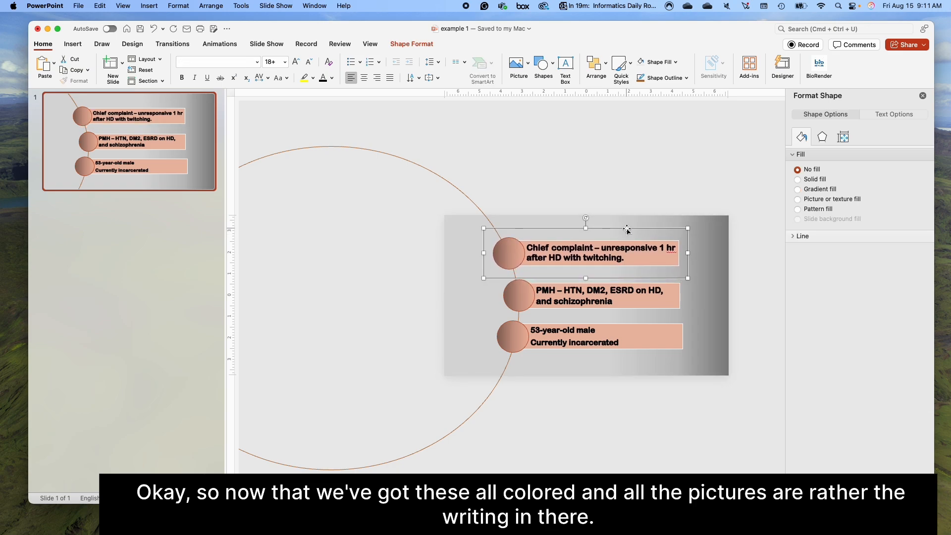
# Step: Duplicate the bottom "53-year-old male" group and place the copy just below the slide on the large circle's lower-right arc
pyautogui.click(609, 325)
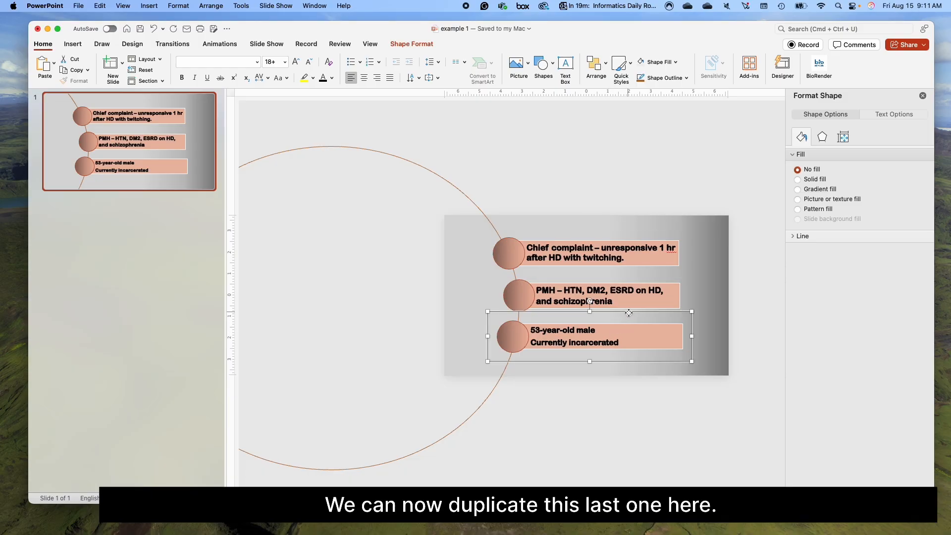
pyautogui.press('super+d')
pyautogui.moveTo(632, 367); pyautogui.dragTo(549, 455)
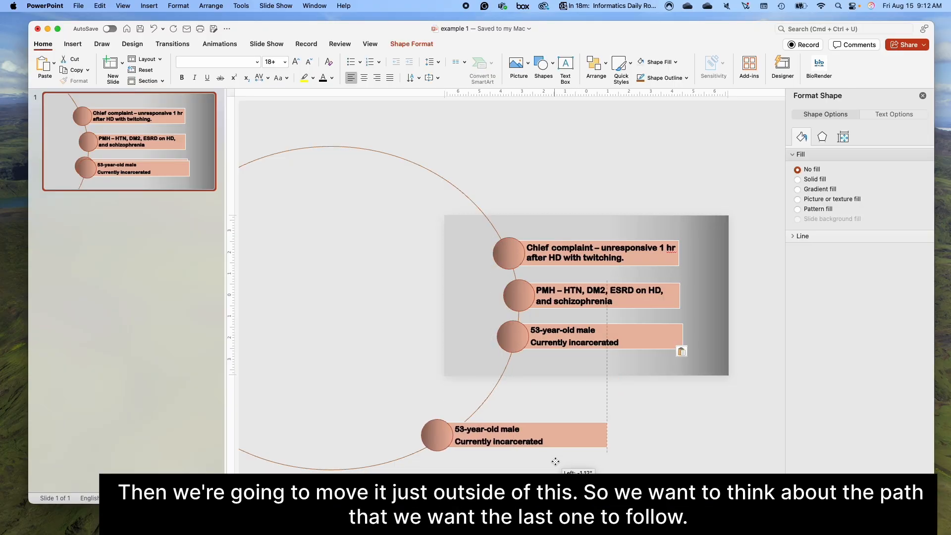
pyautogui.moveTo(555, 461); pyautogui.dragTo(555, 462)
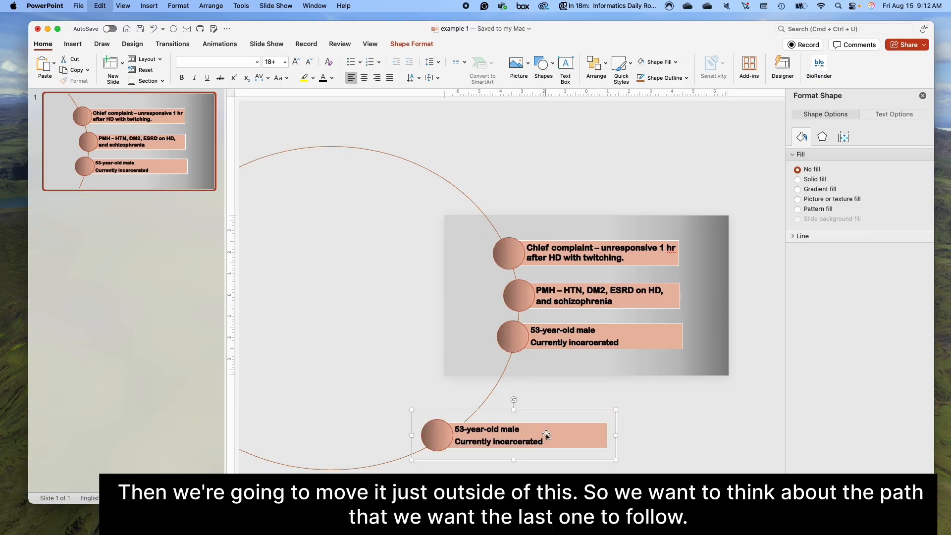
# Step: Paste two more copies of the "53-year-old male" group and place them on the circle's lower-left and upper-left arc
pyautogui.press('super+v')
pyautogui.moveTo(574, 420); pyautogui.dragTo(321, 337)
pyautogui.press('super+v')
pyautogui.moveTo(595, 415); pyautogui.dragTo(387, 193)
pyautogui.hscroll(-3, 571, 284)
pyautogui.hscroll(-1, 571, 283)
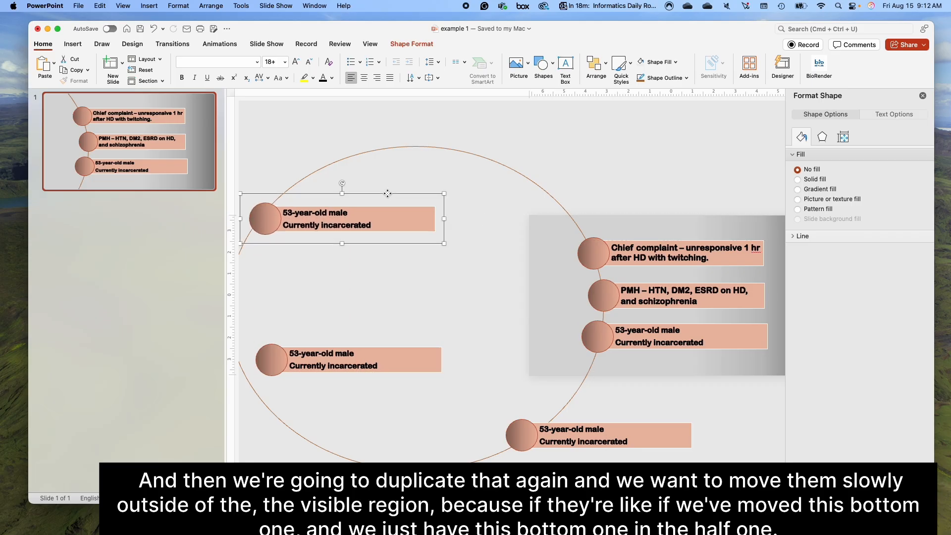
# Step: Place another copy of the group above the slide on the circle's upper-right arc, and shift the lower-left copy left onto the arc
pyautogui.press('super+v')
pyautogui.moveTo(673, 415); pyautogui.dragTo(626, 133)
pyautogui.hscroll(-4, 396, 390)
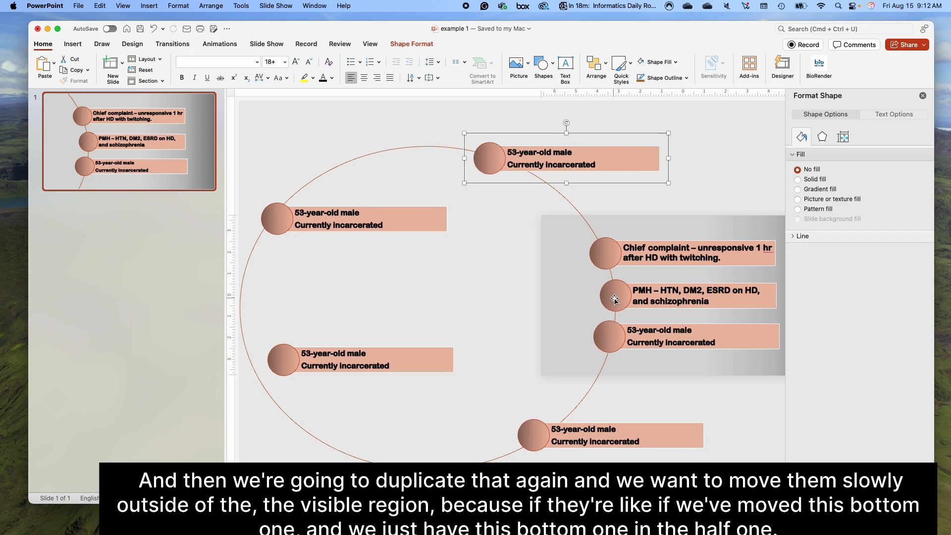
pyautogui.click(450, 340)
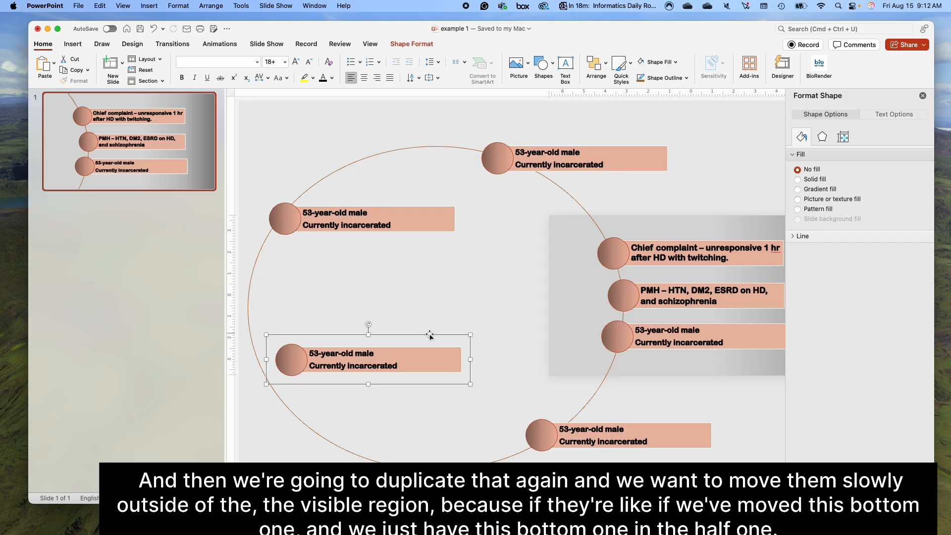
pyautogui.moveTo(431, 332); pyautogui.dragTo(395, 336)
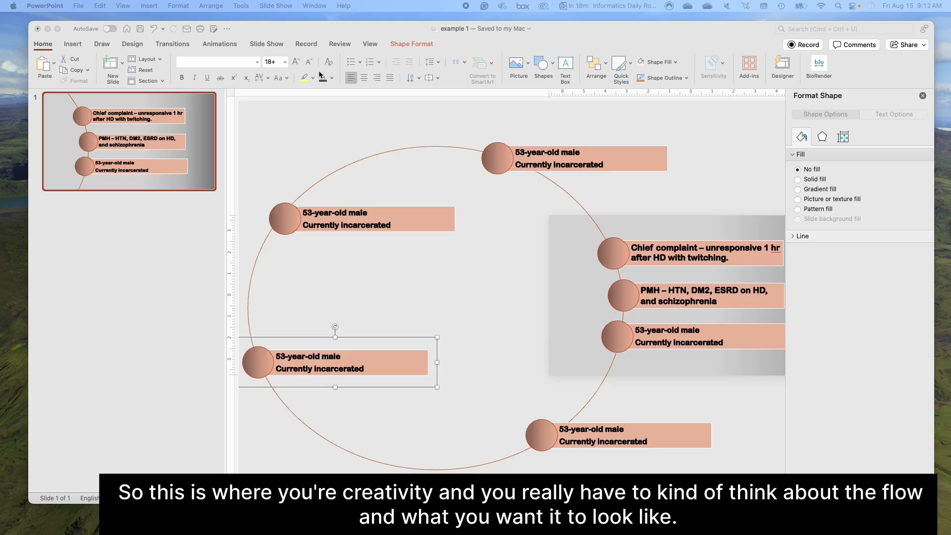
# Step: Replace the text in the topmost group above the slide with "STEMI" and "Given nitroglycerin" on two lines without bullets
pyautogui.click(601, 161)
pyautogui.click(601, 161)
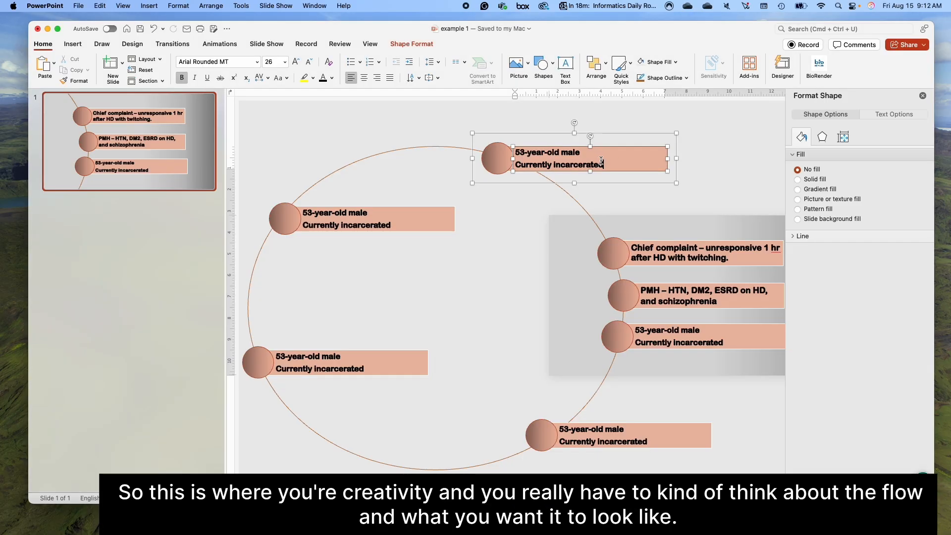
pyautogui.moveTo(602, 164); pyautogui.dragTo(525, 152)
pyautogui.write('STEMI Given nitroglycerin')
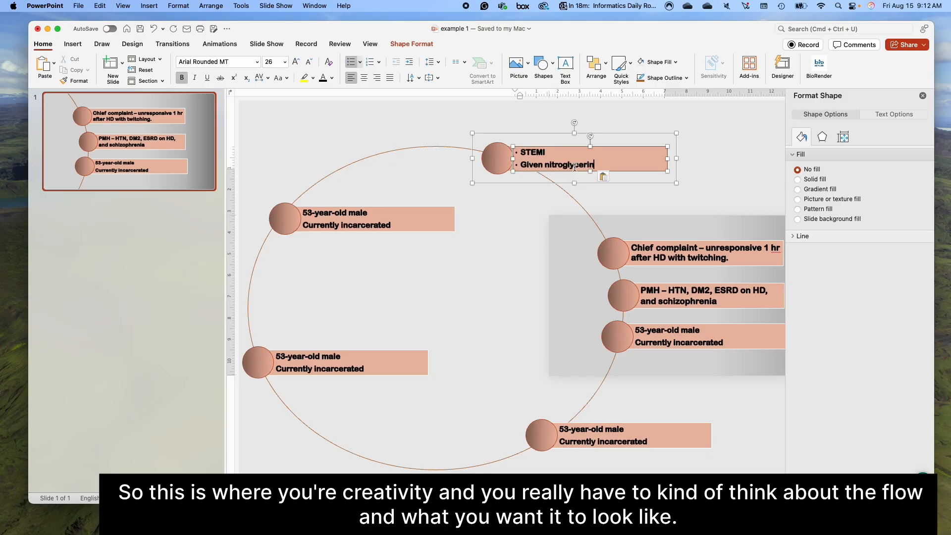
pyautogui.click(351, 62)
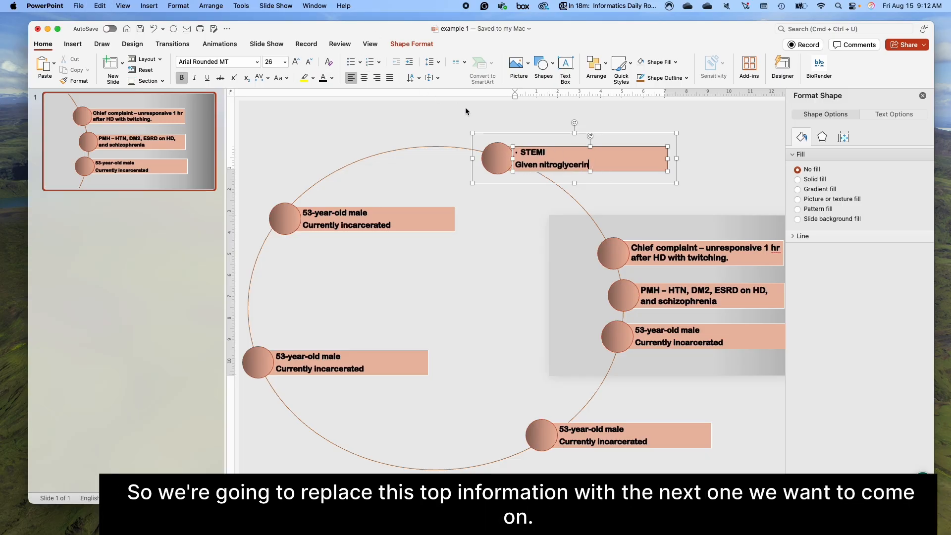
pyautogui.click(536, 152)
pyautogui.click(351, 63)
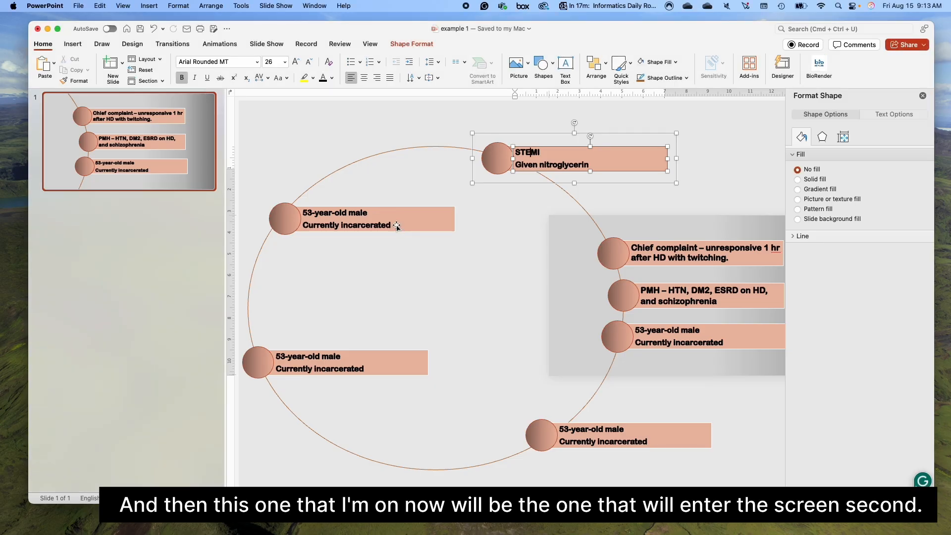
pyautogui.click(394, 227)
pyautogui.click(388, 224)
pyautogui.moveTo(390, 223); pyautogui.dragTo(354, 220)
pyautogui.click(154, 29)
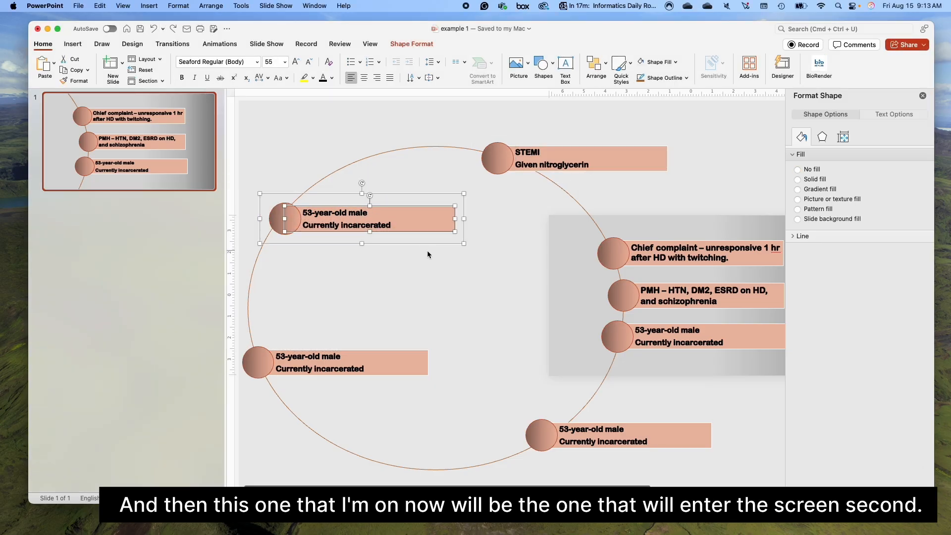
# Step: Delete the "53-year-old male" and "Currently incarcerated" text from the upper-left group on the circle
pyautogui.tripleClick(334, 212)
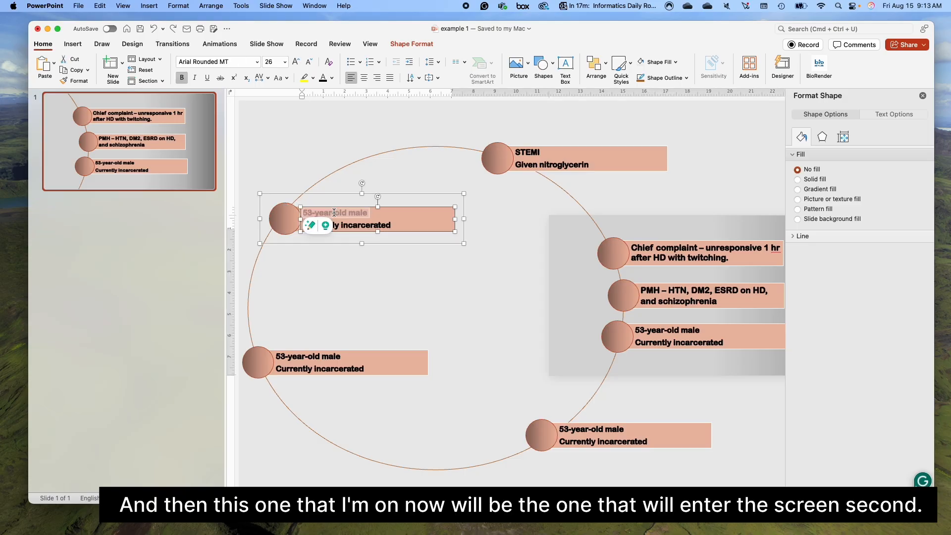
pyautogui.press('BackSpace')
pyautogui.press('Delete')
pyautogui.press('Delete')
pyautogui.press('Delete')
pyautogui.press('Delete')
pyautogui.press('Delete')
pyautogui.press('Delete')
pyautogui.press('Delete')
pyautogui.press('Delete')
pyautogui.press('Delete')
pyautogui.press('Delete')
pyautogui.press('Delete')
pyautogui.press('Delete')
pyautogui.press('Delete')
pyautogui.press('Delete')
pyautogui.press('Delete')
pyautogui.press('Delete')
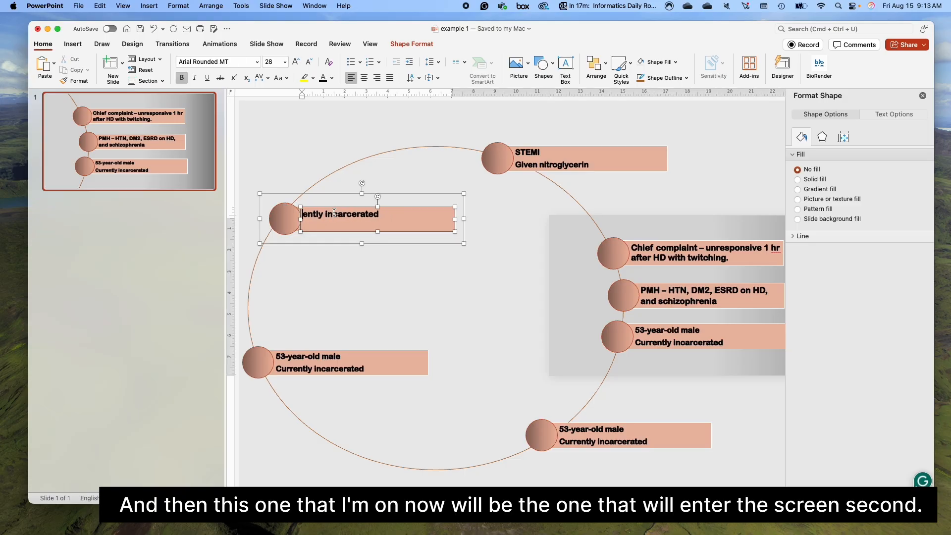
pyautogui.press('Delete')
pyautogui.press('Delete')
pyautogui.press('Delete')
pyautogui.press('Delete')
pyautogui.press('Delete')
pyautogui.press('Delete')
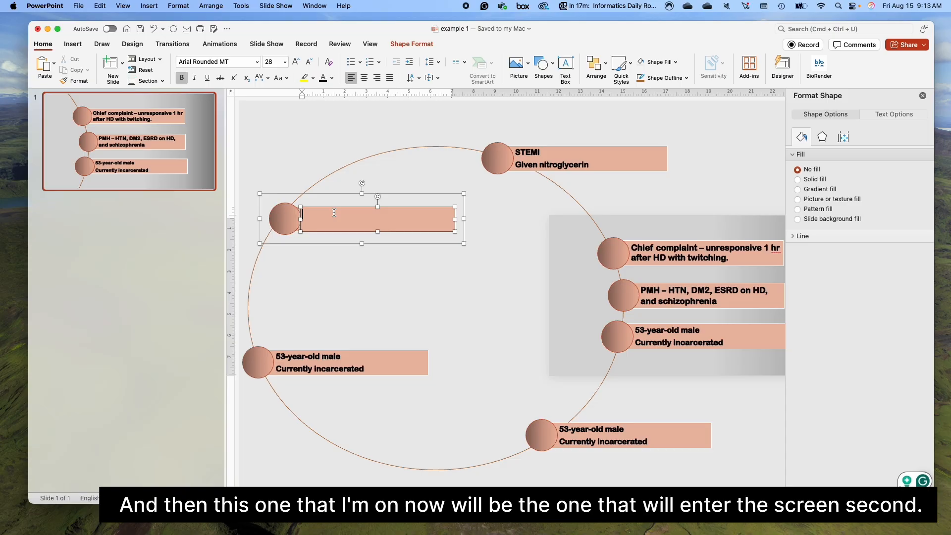
# Step: Enter "EKG tachycardia" and "No hx of seizures" on two lines in the emptied upper-left group and remove their bullets
pyautogui.write('EKG tachycardia No hx of seizures')
pyautogui.click(382, 227)
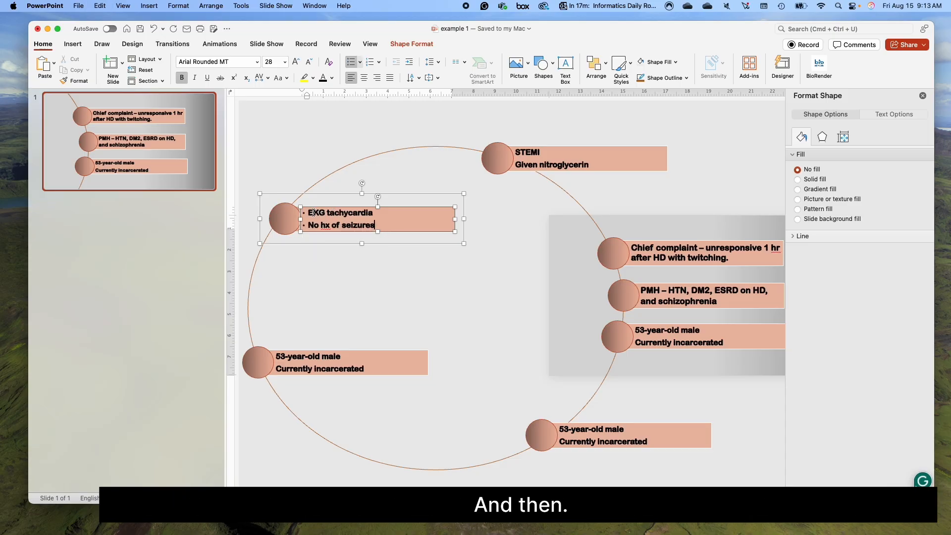
pyautogui.moveTo(309, 212); pyautogui.dragTo(323, 224)
pyautogui.click(351, 61)
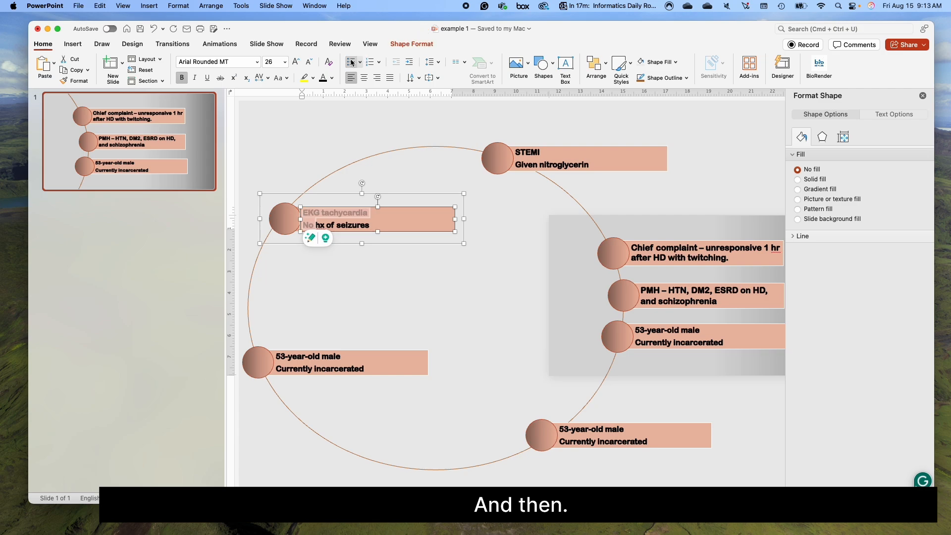
pyautogui.click(396, 254)
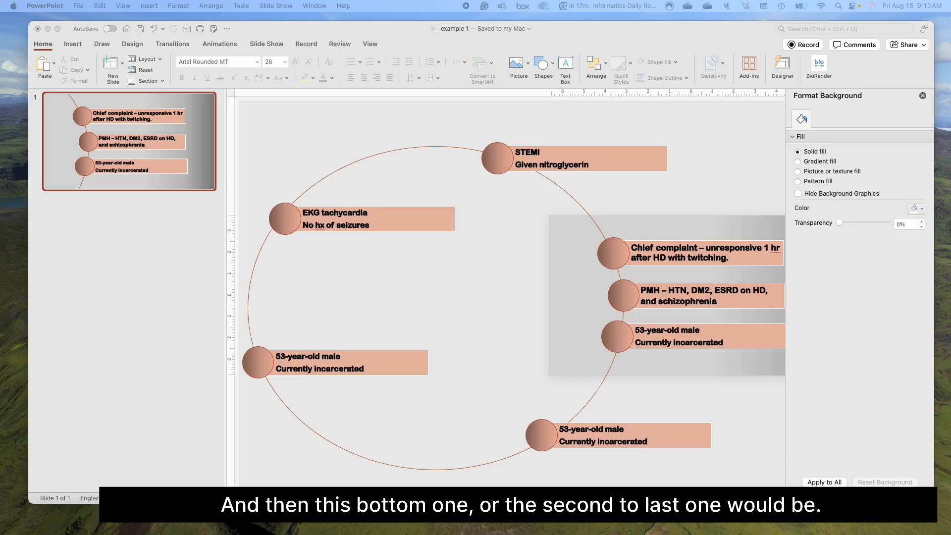
# Step: Replace the lower-left group's text with "CXR b/l airspace opacities" and "Fluid overload / pulmonary edema" on two lines without bullets
pyautogui.click(298, 356)
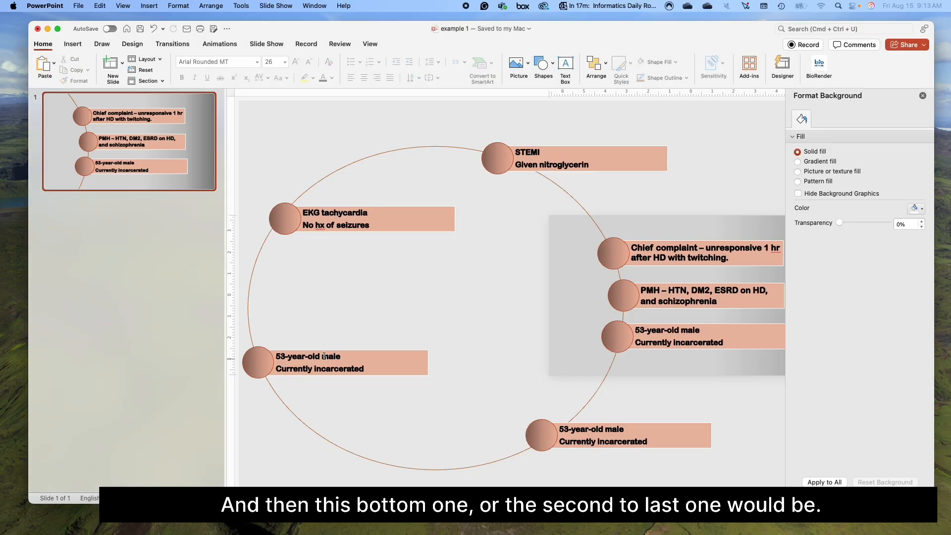
pyautogui.click(278, 356)
pyautogui.press('super+a')
pyautogui.write('CXR b/l airspace opacities Fluid overload / pulmonary edema')
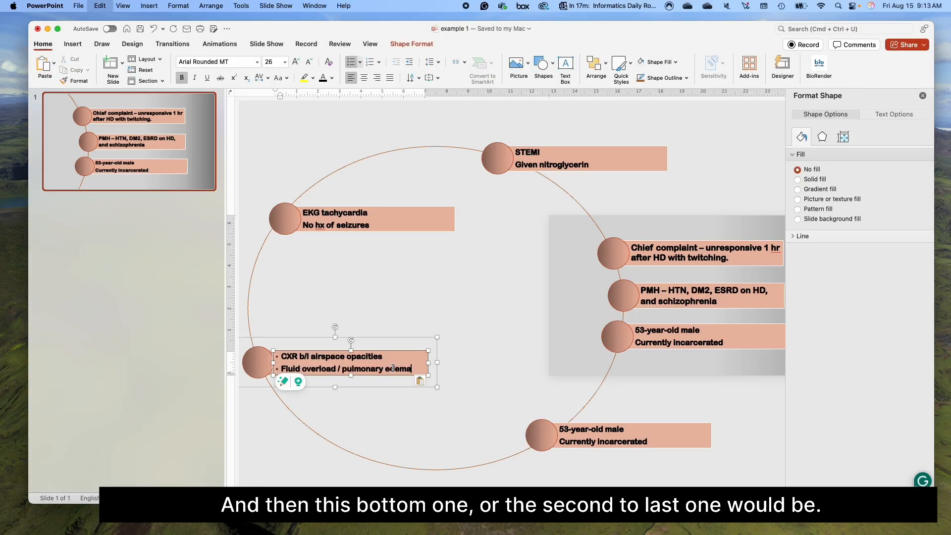
pyautogui.press('Left')
pyautogui.press('Left')
pyautogui.press('Left')
pyautogui.press('Left')
pyautogui.press('Left')
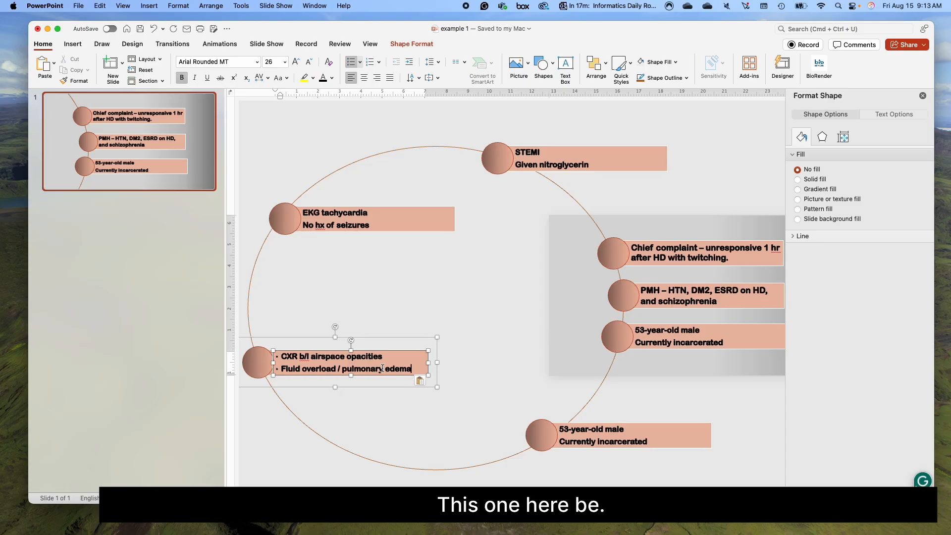
pyautogui.hotkey('shift', 'Up')
pyautogui.click(348, 63)
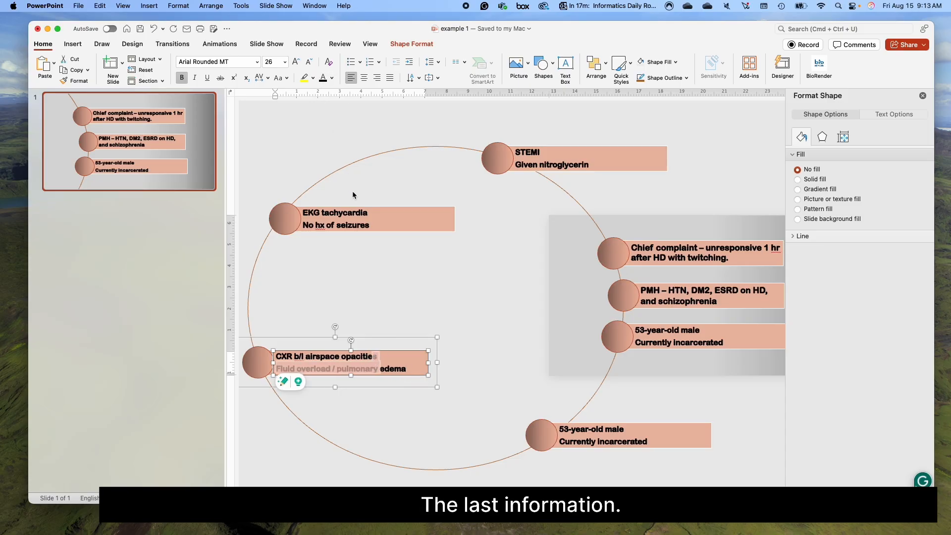
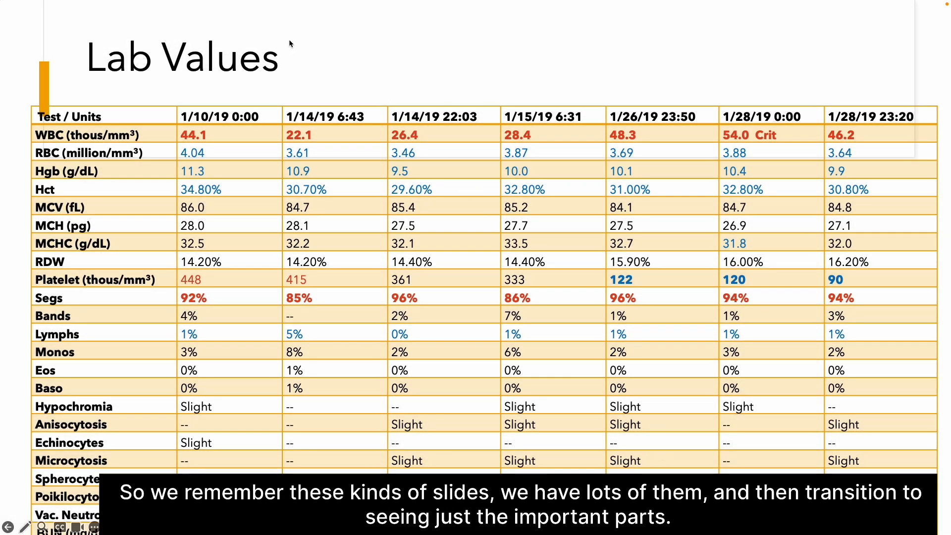
# Step: Step through the Lab Values slides in the slide show to examine how full tables transition to the important rows
pyautogui.press('Right')
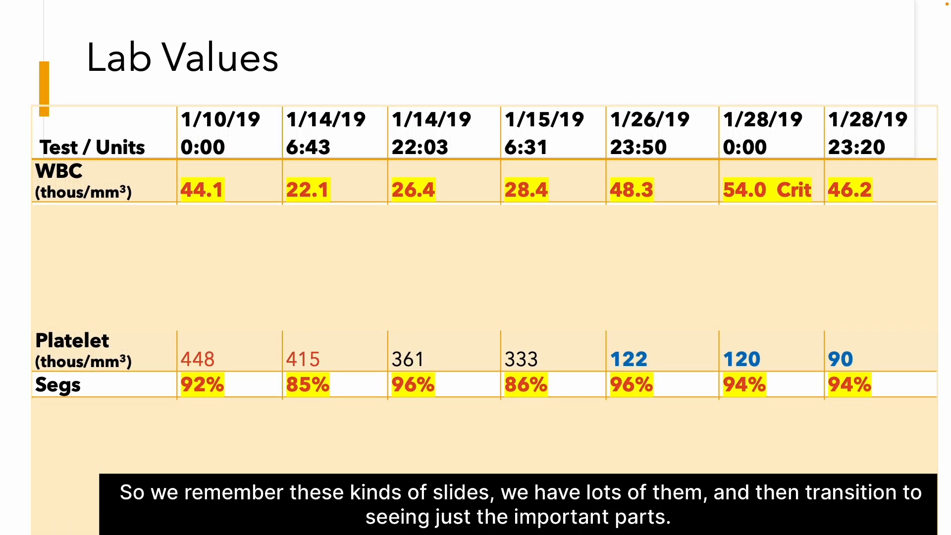
pyautogui.press('Right')
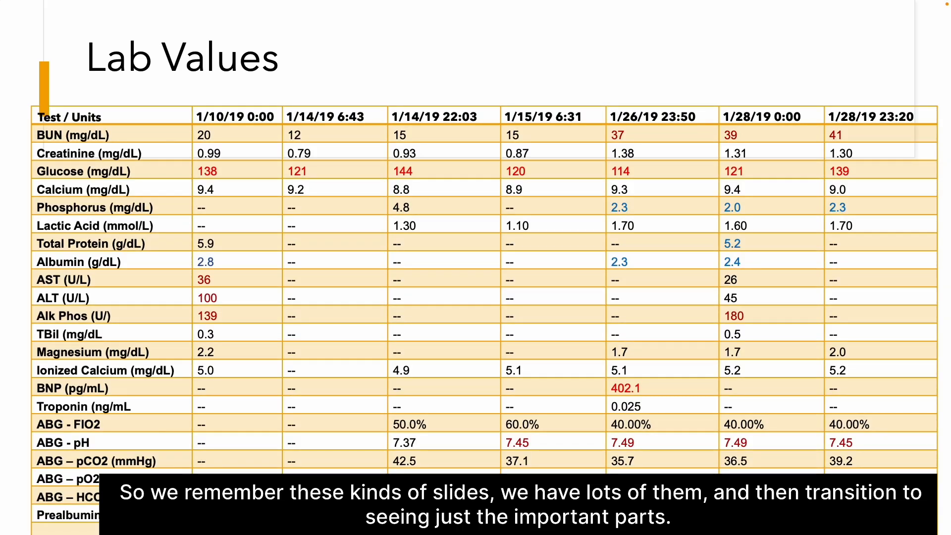
pyautogui.press('Right')
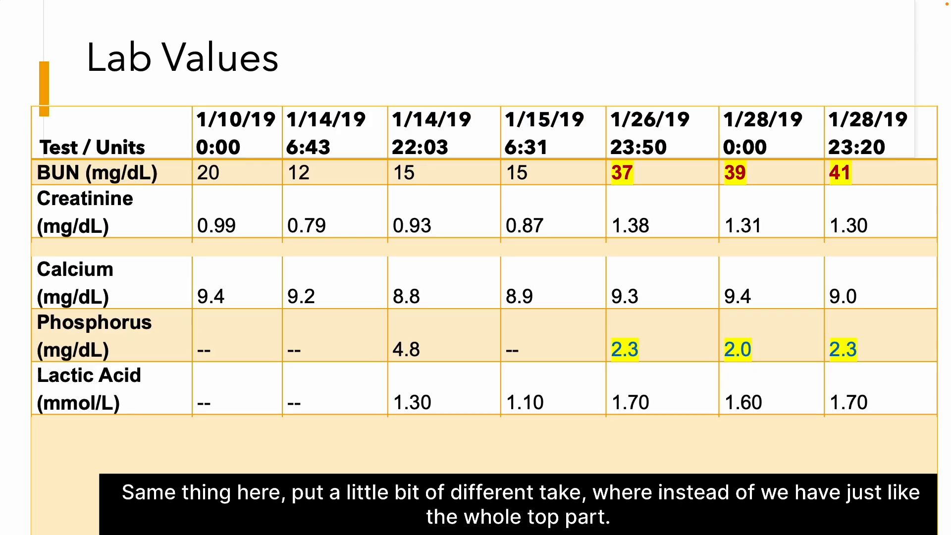
pyautogui.press('Right')
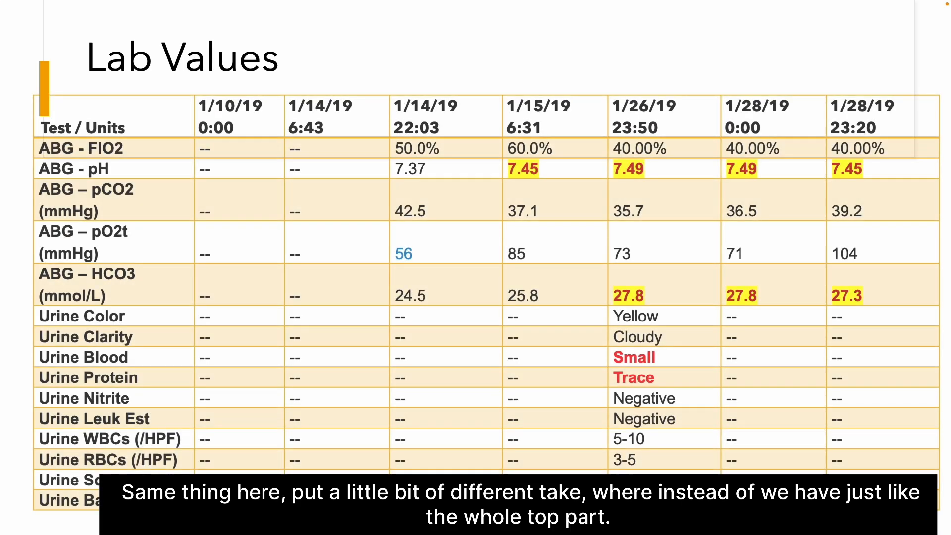
pyautogui.press('Right')
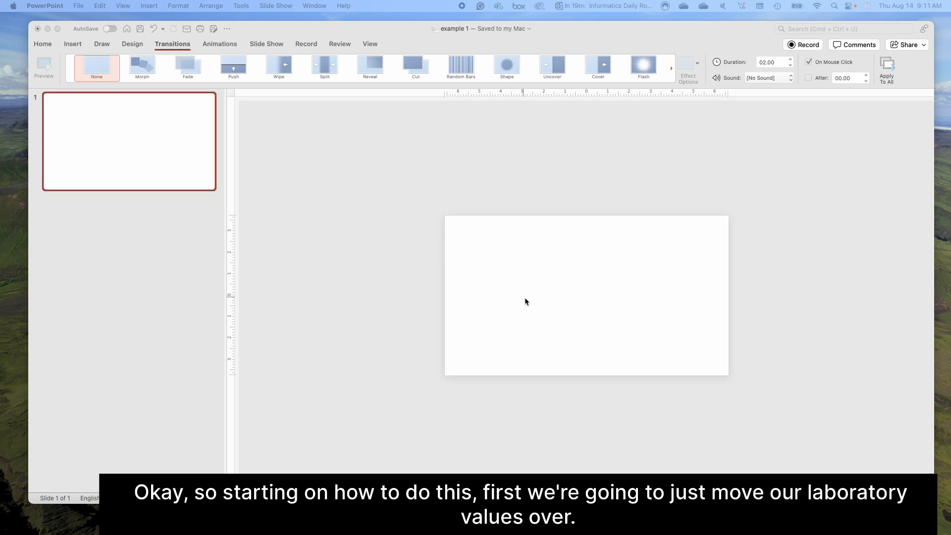
# Step: Paste the copied Lab Values slide into the example 1 presentation
pyautogui.click(613, 297)
pyautogui.press('super+v')
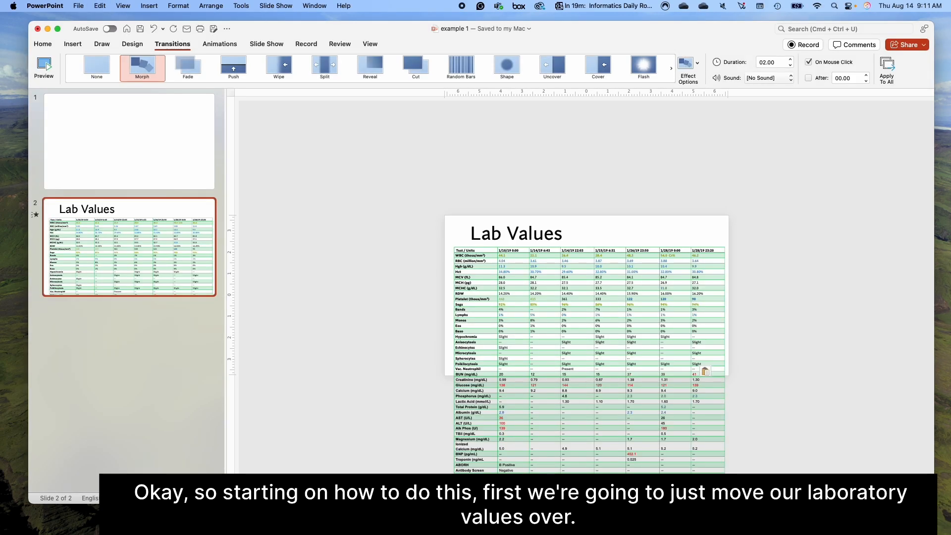
# Step: Select the values in the WBC row of the lab table and recolor them red
pyautogui.scroll(8, 611, 303)
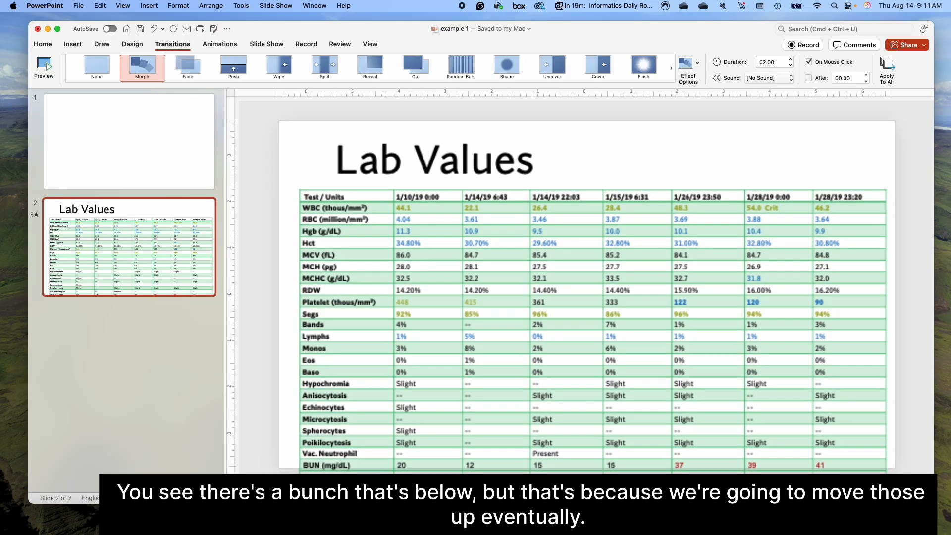
pyautogui.scroll(5, 611, 303)
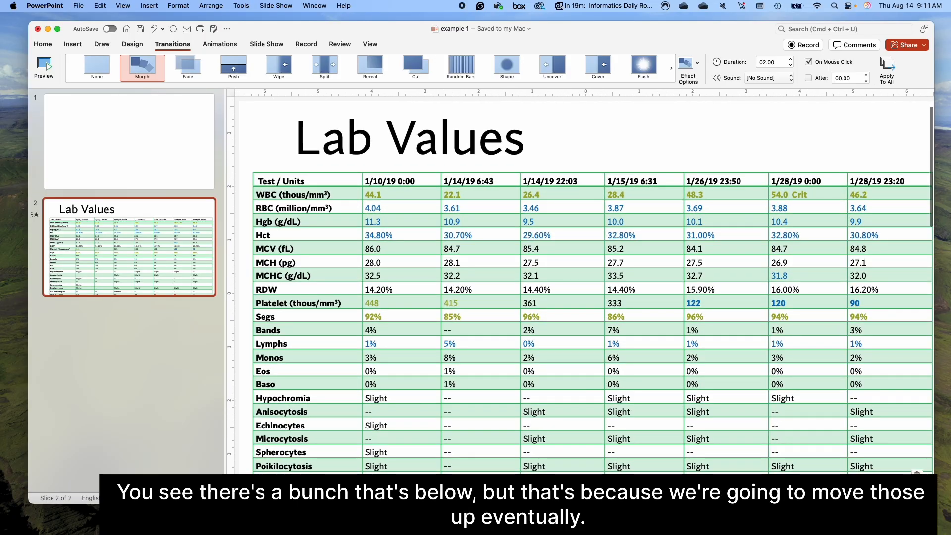
pyautogui.click(382, 194)
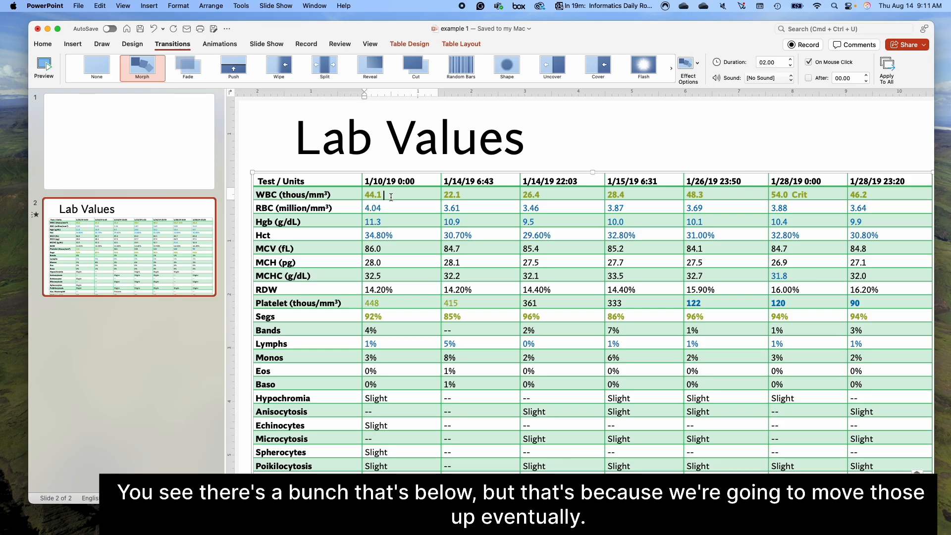
pyautogui.moveTo(384, 195); pyautogui.dragTo(367, 195)
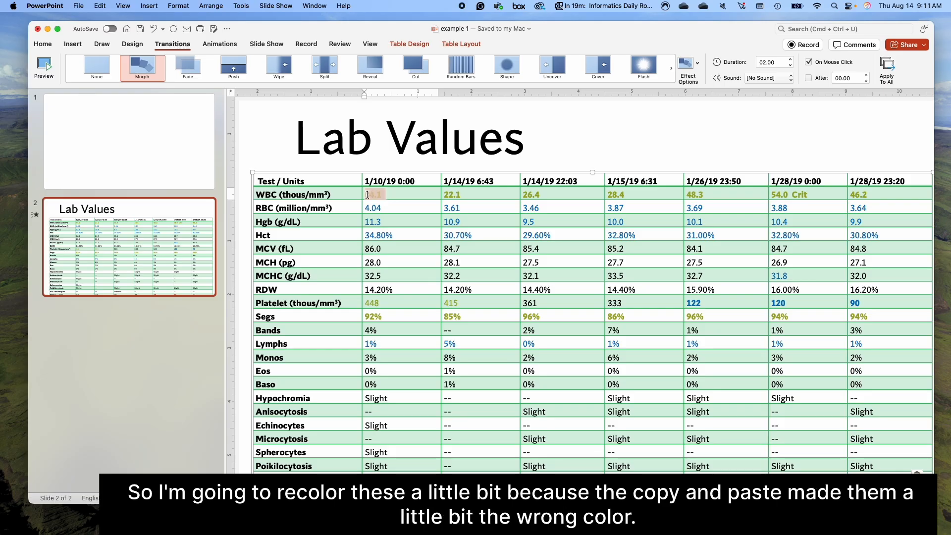
pyautogui.click(44, 45)
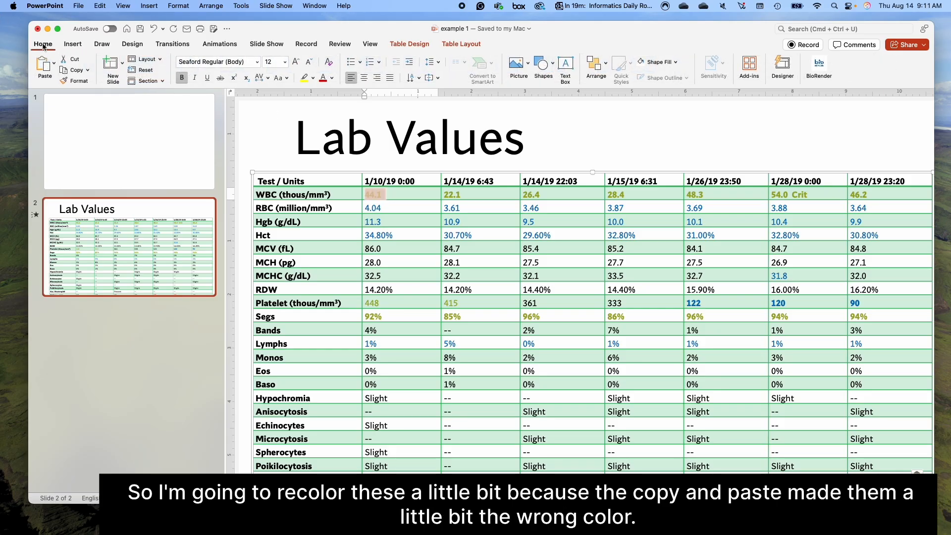
pyautogui.click(406, 194)
pyautogui.moveTo(370, 194); pyautogui.dragTo(817, 195)
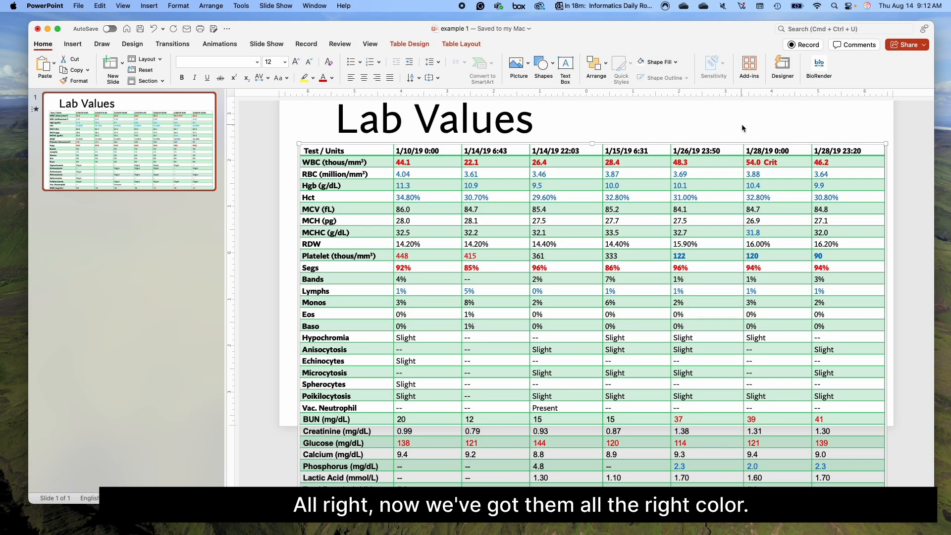
# Step: Duplicate the Lab Values slide with the recolored table
pyautogui.click(741, 126)
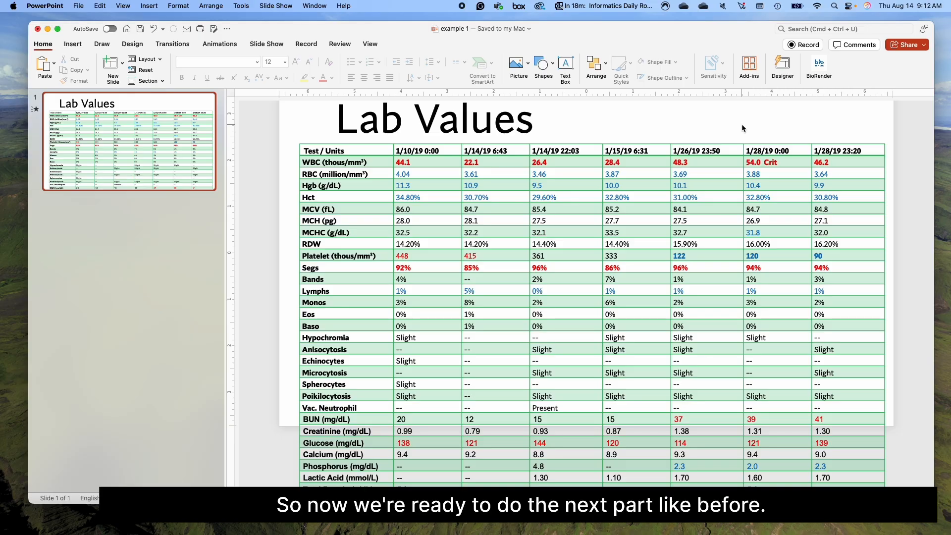
pyautogui.rightClick(157, 126)
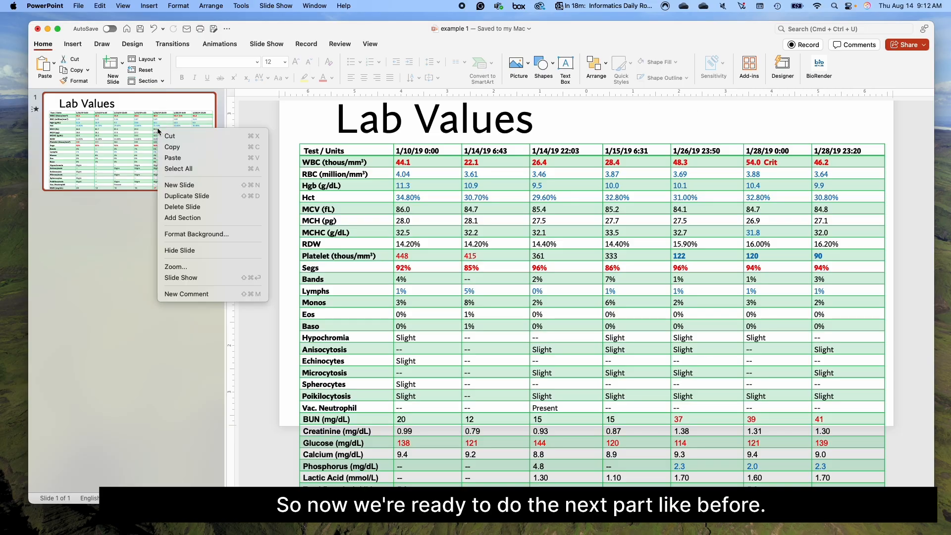
pyautogui.click(200, 198)
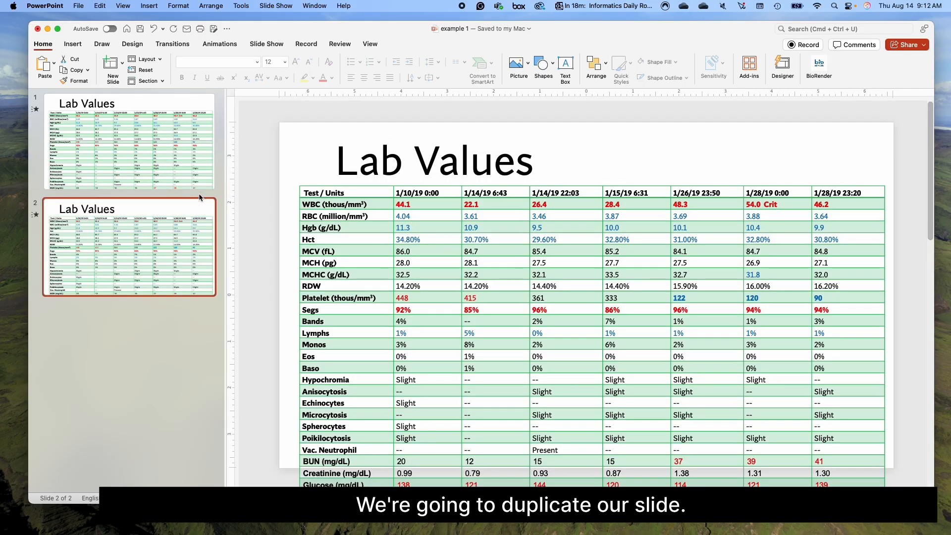
# Step: Highlight the WBC, Platelet and Segs row labels in yellow on the duplicated slide
pyautogui.click(375, 207)
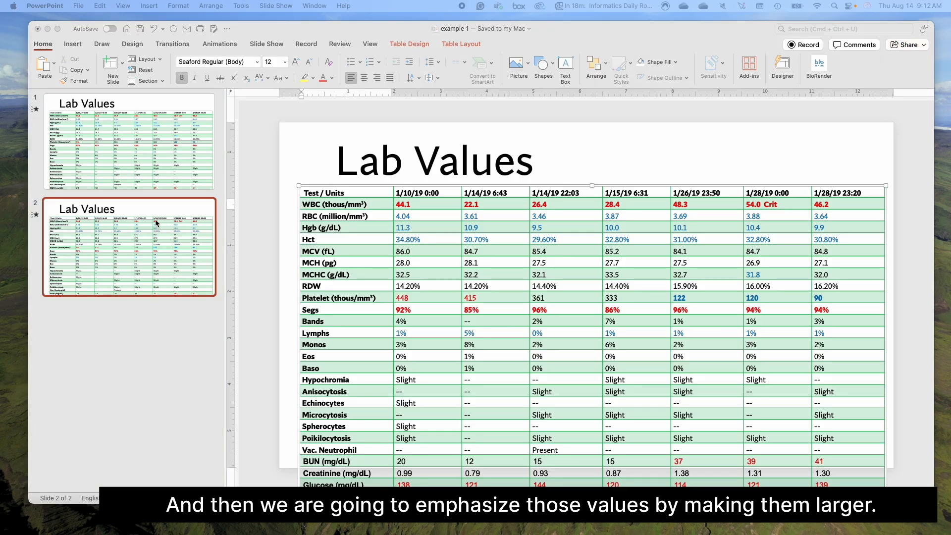
pyautogui.moveTo(367, 204); pyautogui.dragTo(301, 204)
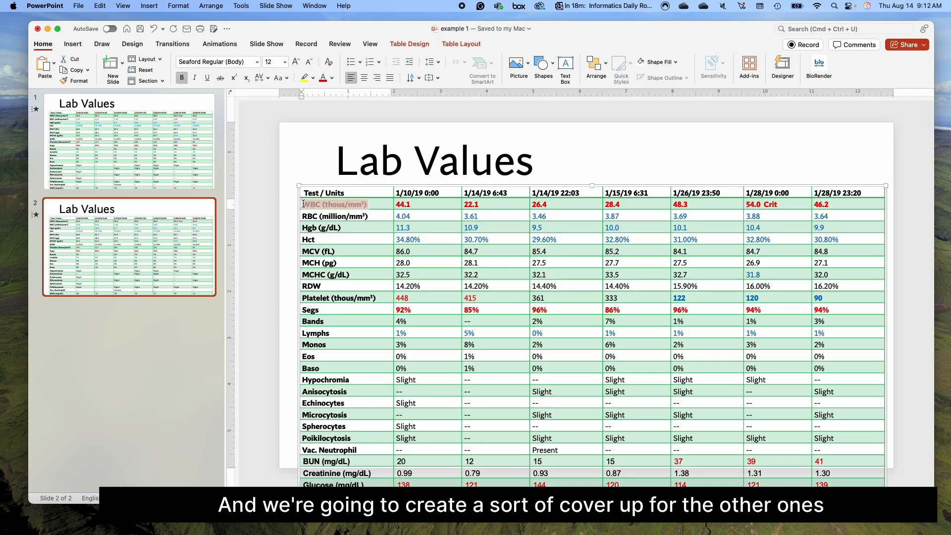
pyautogui.click(305, 80)
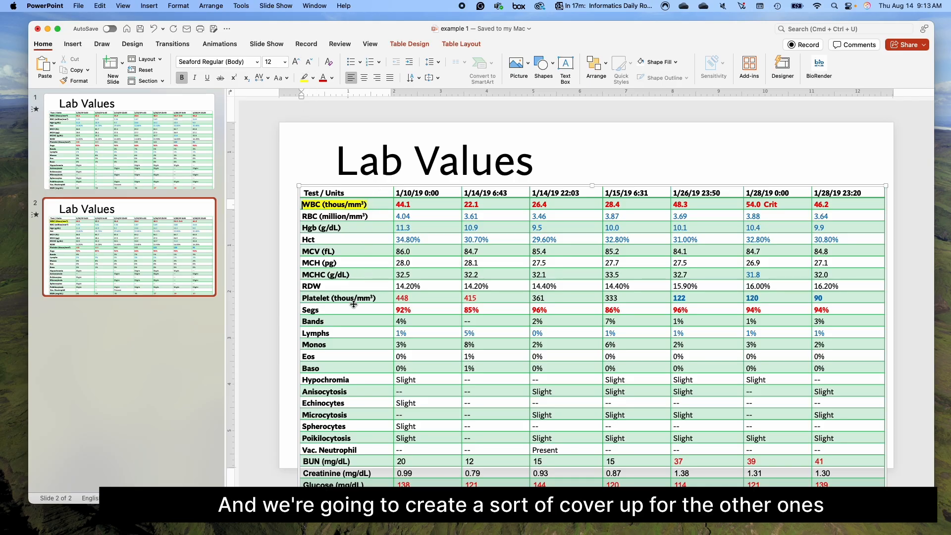
pyautogui.moveTo(378, 297); pyautogui.dragTo(302, 297)
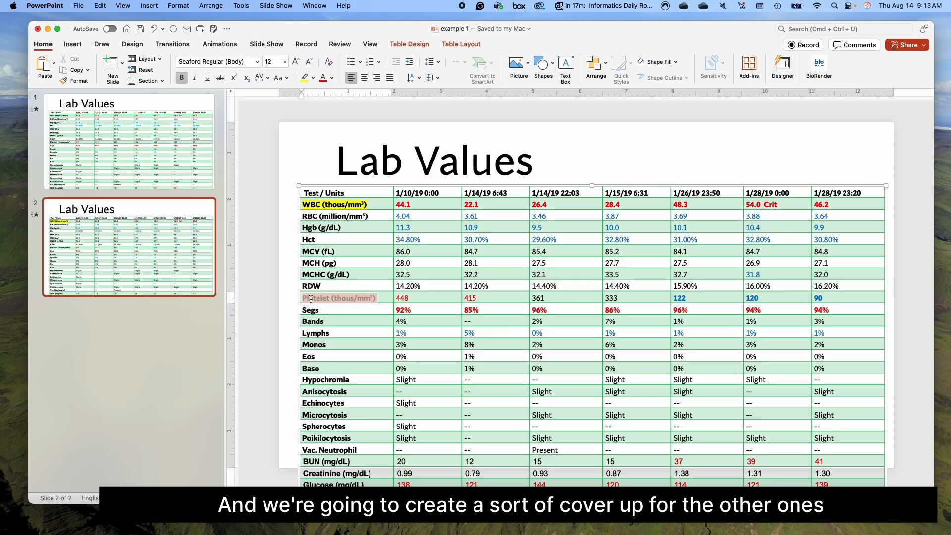
pyautogui.click(305, 80)
pyautogui.doubleClick(311, 310)
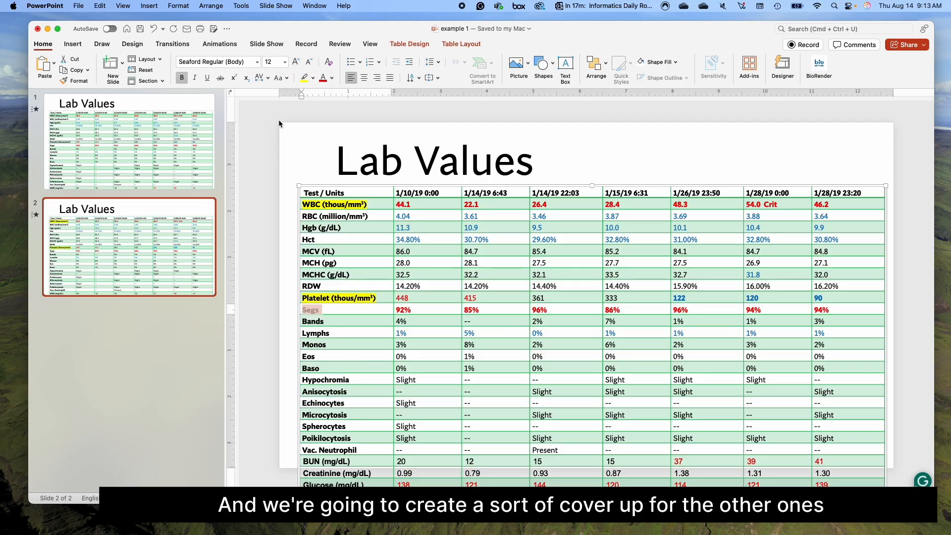
pyautogui.click(305, 80)
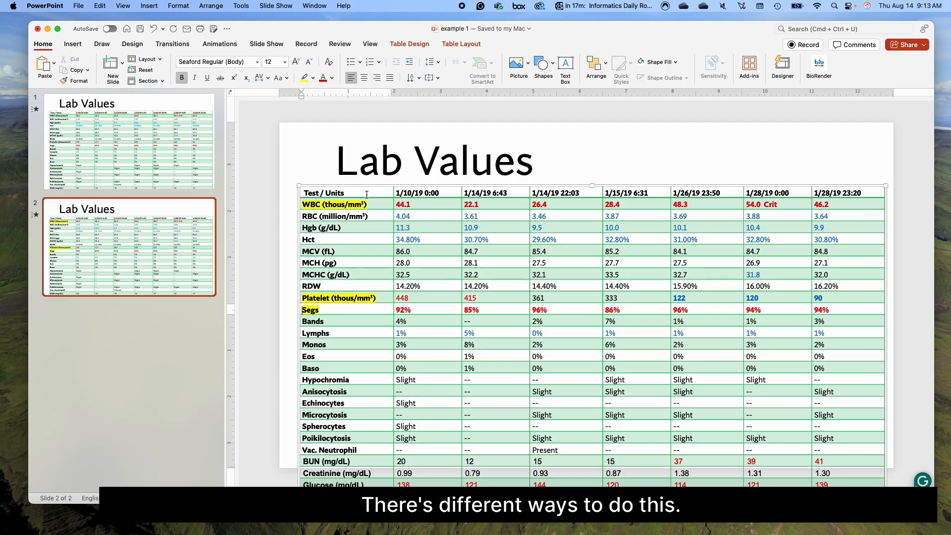
# Step: Try enlarging the text of the header, WBC and RBC rows together, and undo those size changes
pyautogui.moveTo(303, 192); pyautogui.dragTo(305, 216)
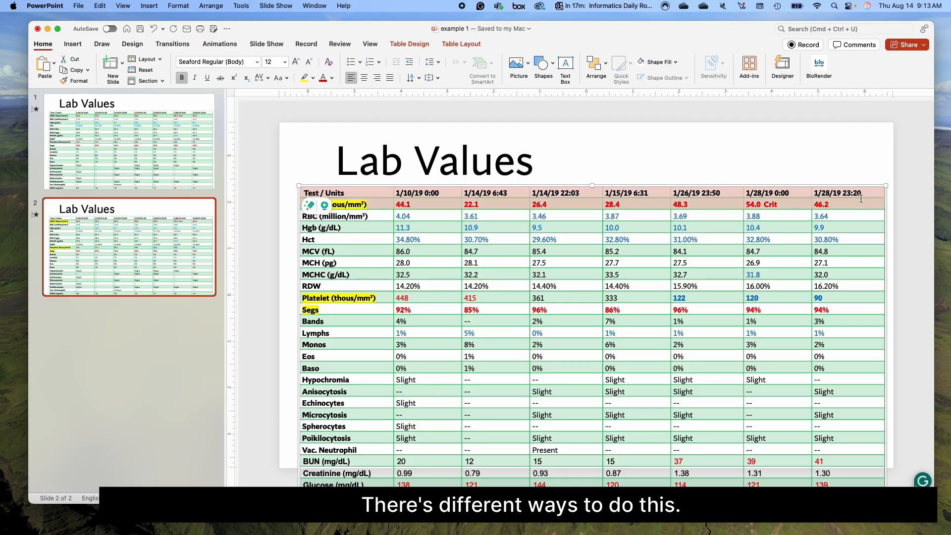
pyautogui.click(296, 62)
pyautogui.click(296, 61)
pyautogui.click(296, 61)
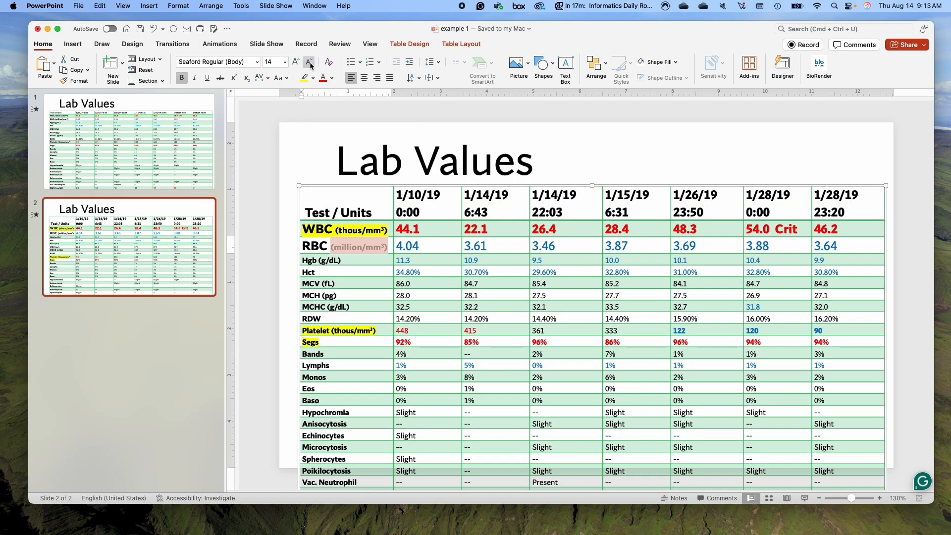
pyautogui.press('super+z')
pyautogui.press('super+z')
pyautogui.press('super+z')
pyautogui.press('super+z')
pyautogui.press('super+z')
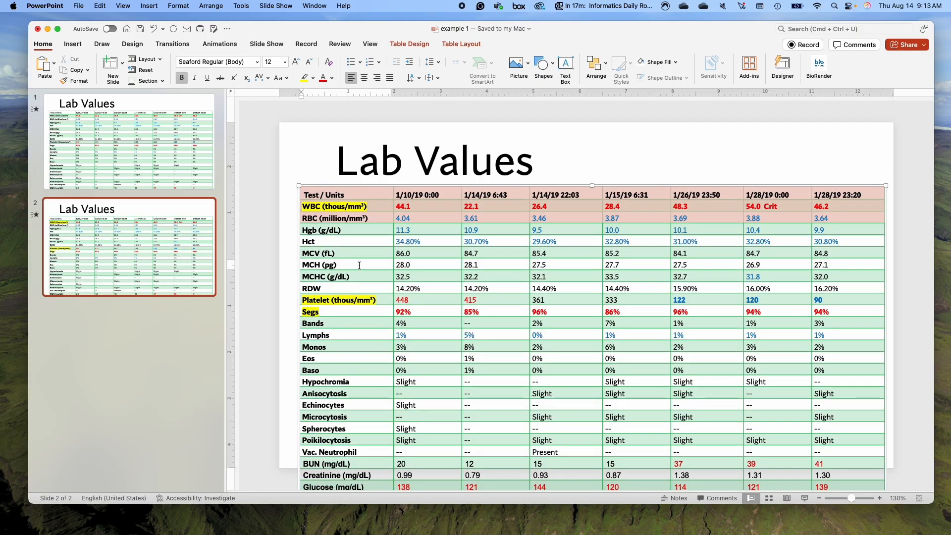
# Step: Enlarge the header and WBC row text, with the WBC values at 20 pt, and shrink the WBC units label
pyautogui.click(296, 61)
pyautogui.click(296, 62)
pyautogui.click(309, 62)
pyautogui.moveTo(340, 244); pyautogui.dragTo(311, 225)
pyautogui.click(309, 62)
# Step: Put the WBC units "(thous/mm³)" on their own line in the label cell and adjust the cell's line spacing
pyautogui.click(337, 229)
pyautogui.press('Return')
pyautogui.click(431, 62)
pyautogui.click(442, 79)
# Step: Highlight all values in the WBC row in yellow and remove the highlight from the WBC label
pyautogui.click(478, 244)
pyautogui.moveTo(402, 246); pyautogui.dragTo(853, 244)
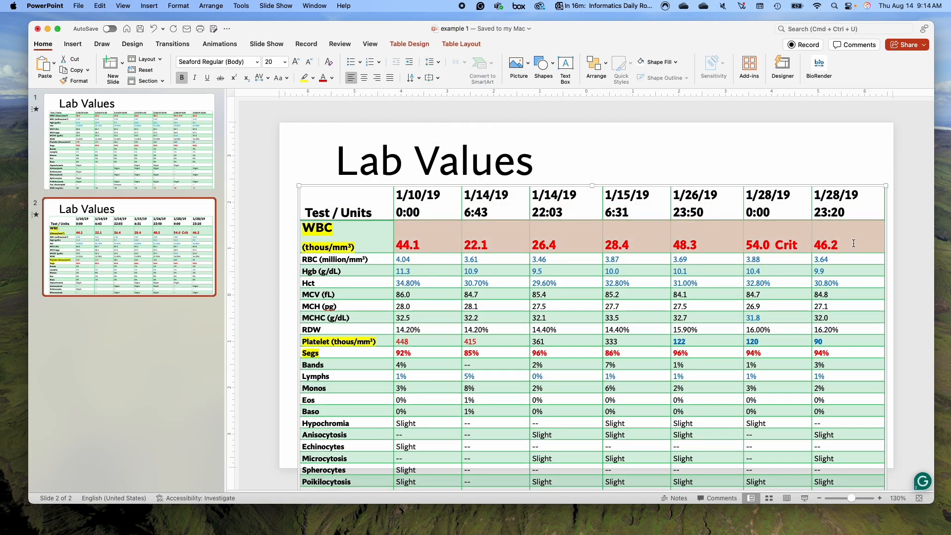
pyautogui.click(304, 78)
pyautogui.moveTo(356, 247); pyautogui.dragTo(306, 226)
pyautogui.click(353, 262)
pyautogui.moveTo(520, 345); pyautogui.dragTo(520, 349)
pyautogui.press('super+z')
pyautogui.click(421, 246)
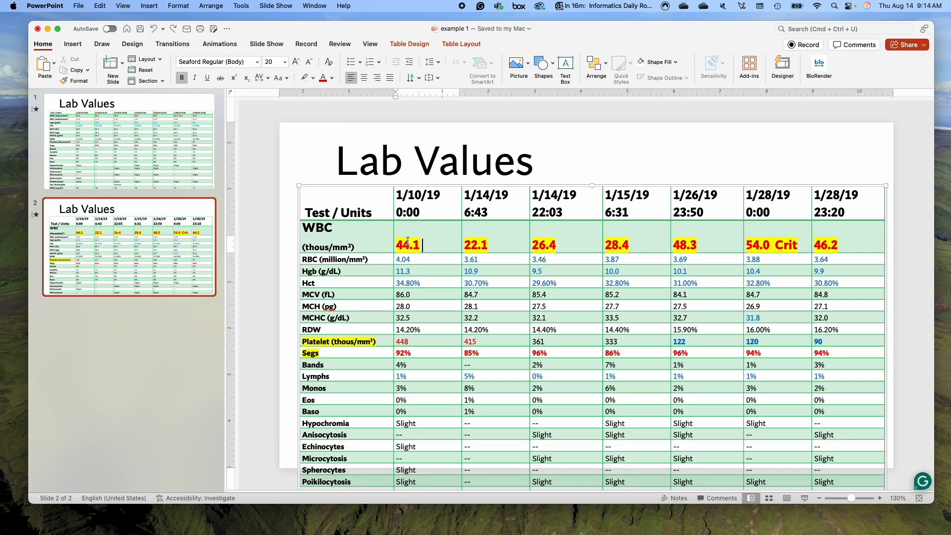
# Step: Enlarge the Platelet and Segs rows' text to 20 pt and shrink the Platelet units label
pyautogui.moveTo(304, 342); pyautogui.dragTo(837, 353)
pyautogui.click(296, 61)
pyautogui.moveTo(349, 344); pyautogui.dragTo(304, 342)
pyautogui.click(309, 62)
# Step: Put the Platelet units "(thous/mm³)" on their own line in the label cell and adjust the cell's line spacing
pyautogui.click(351, 344)
pyautogui.press('Return')
pyautogui.click(431, 62)
pyautogui.click(442, 80)
pyautogui.click(338, 369)
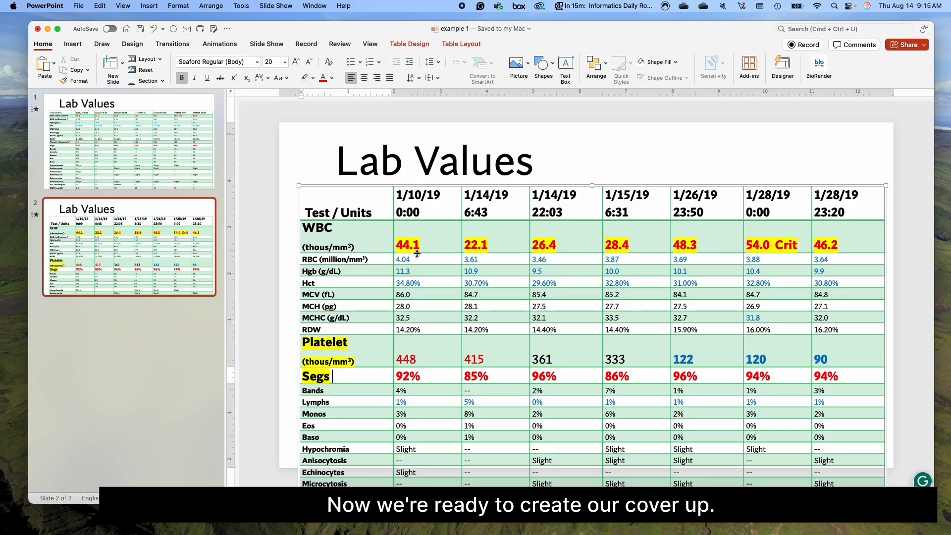
# Step: Draw a rectangle about 12.7" wide and 4.67" high covering the table from below the WBC row to the slide's lower edge
pyautogui.click(570, 153)
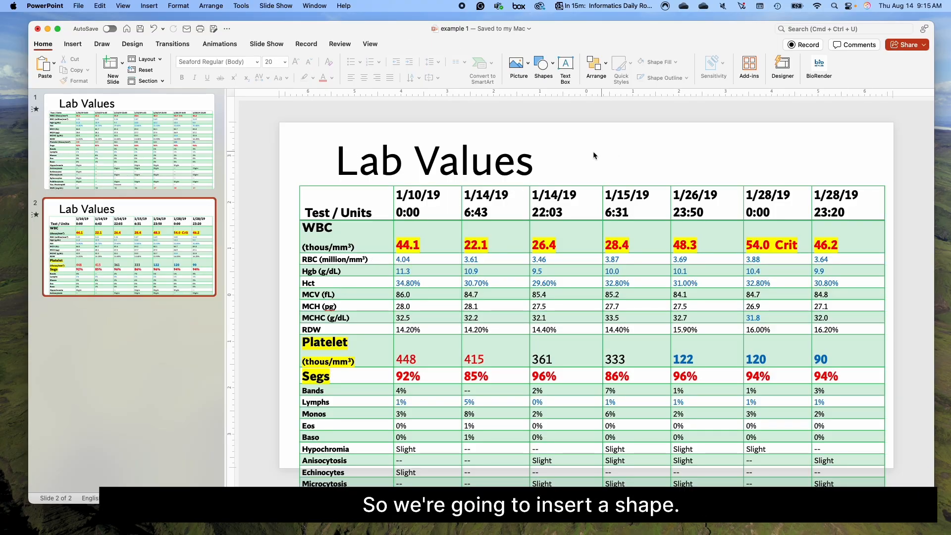
pyautogui.click(73, 45)
pyautogui.click(213, 65)
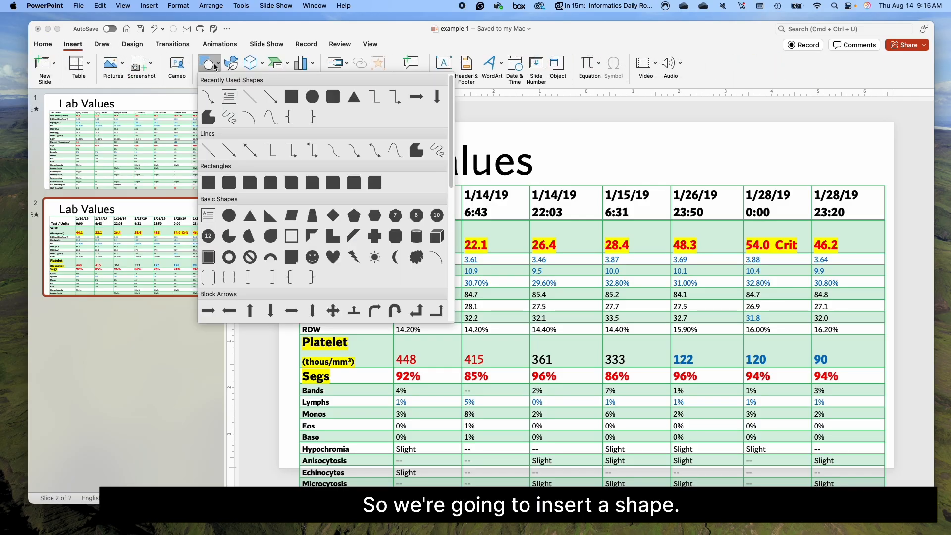
pyautogui.click(291, 97)
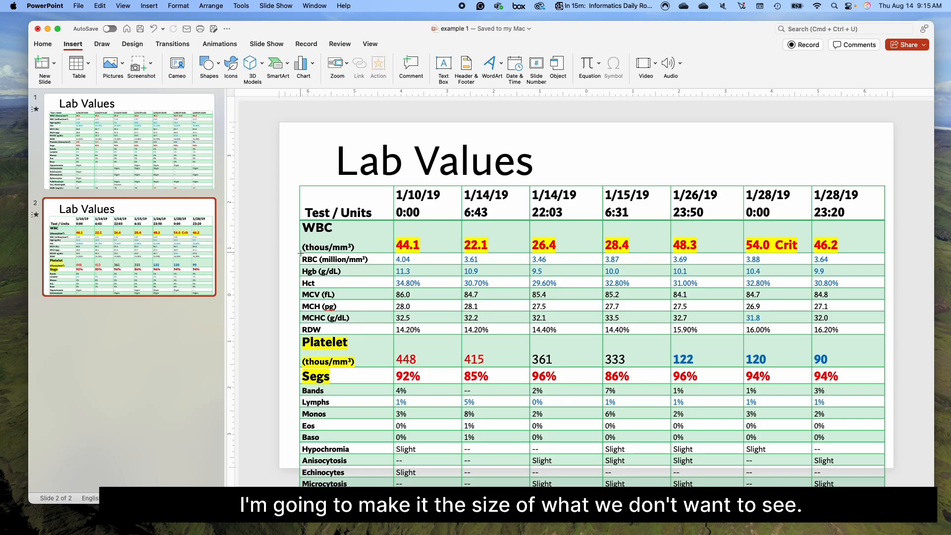
pyautogui.moveTo(301, 253); pyautogui.dragTo(886, 469)
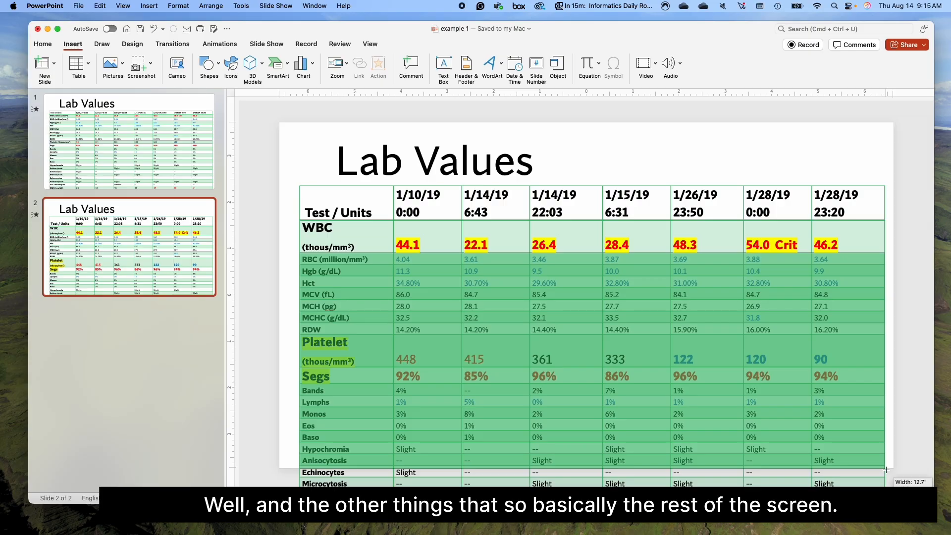
pyautogui.moveTo(886, 469); pyautogui.dragTo(887, 469)
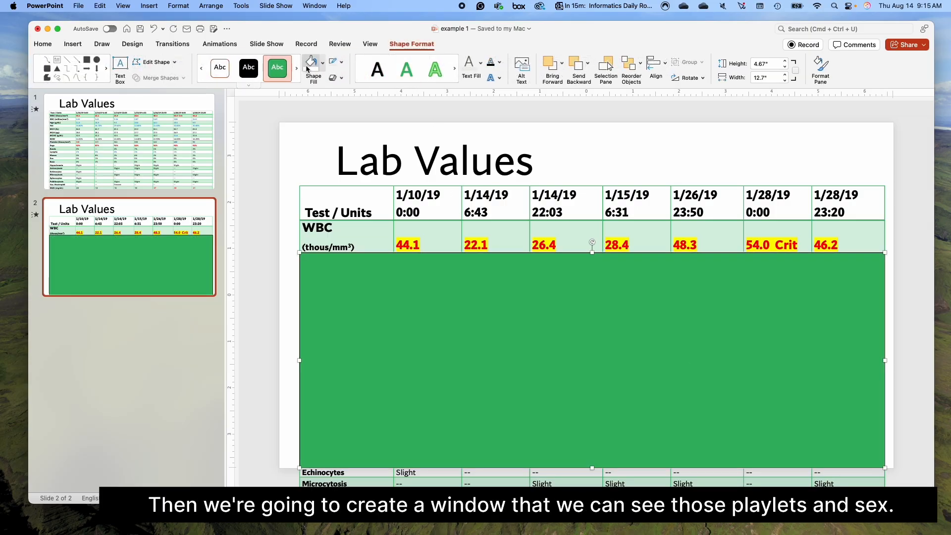
# Step: Fill the large cover rectangle with a light green theme color matching the table's shaded rows
pyautogui.click(322, 62)
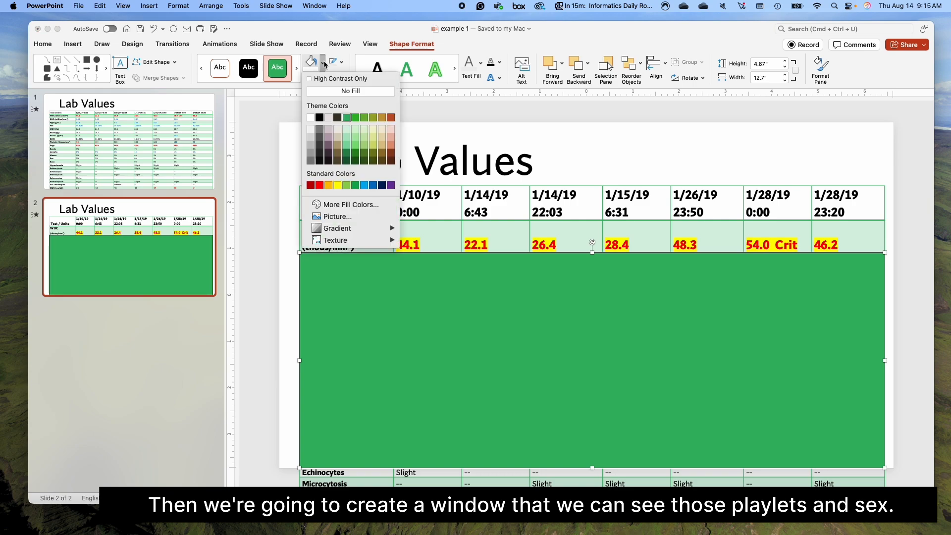
pyautogui.click(356, 129)
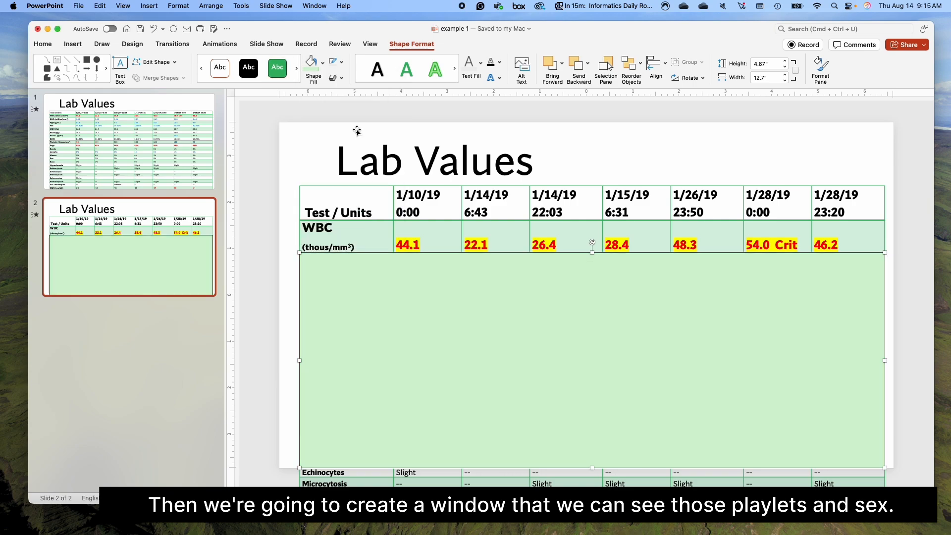
pyautogui.click(323, 63)
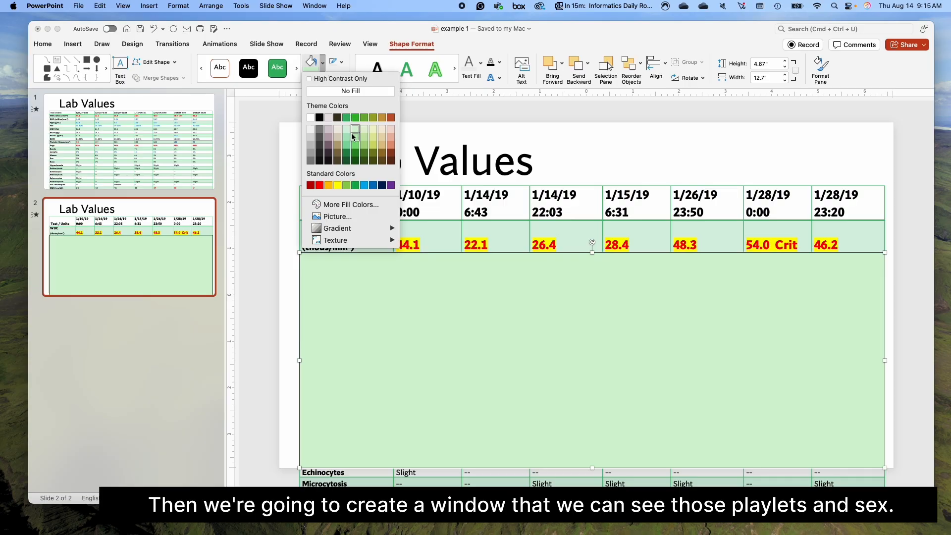
pyautogui.click(345, 129)
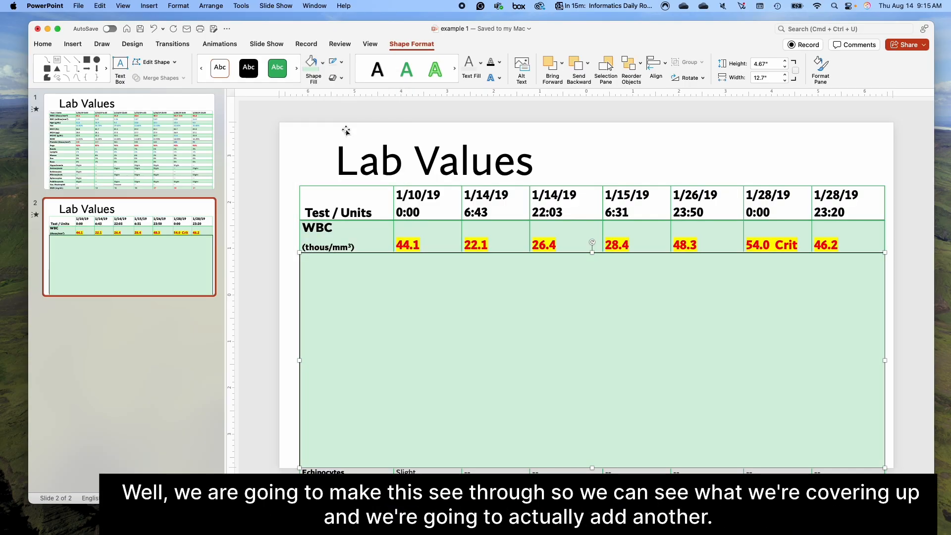
# Step: Set the large rectangle to no fill and draw a second rectangle about 12.7" by 1.08" over the Platelet and Segs rows
pyautogui.click(323, 64)
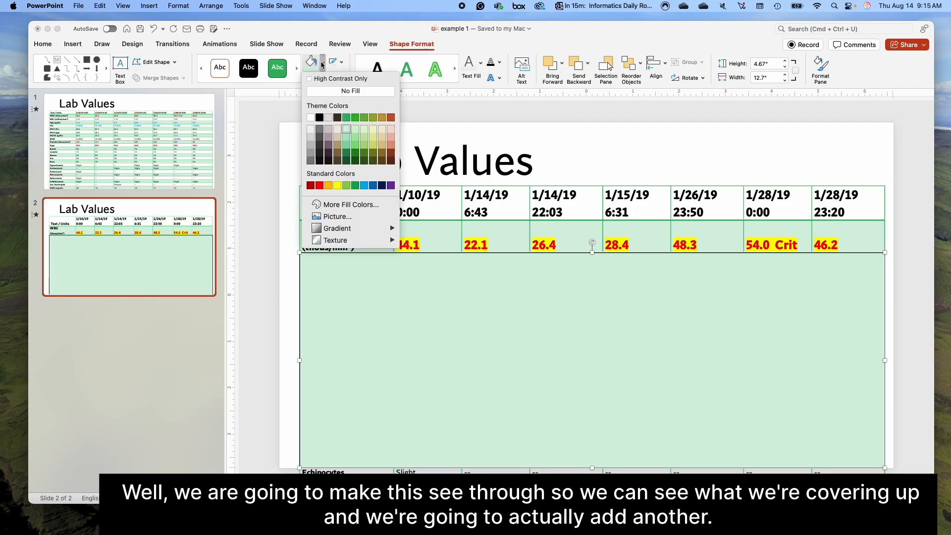
pyautogui.click(357, 91)
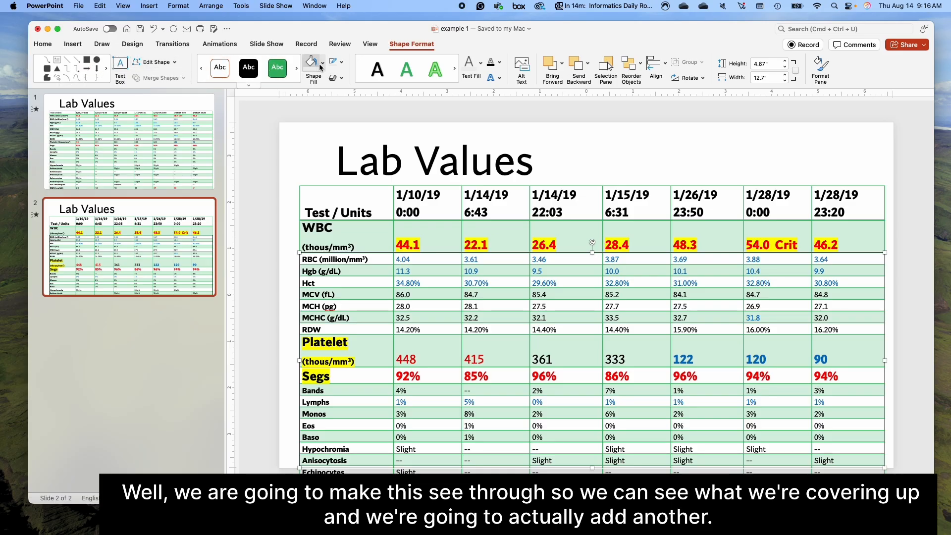
pyautogui.click(97, 60)
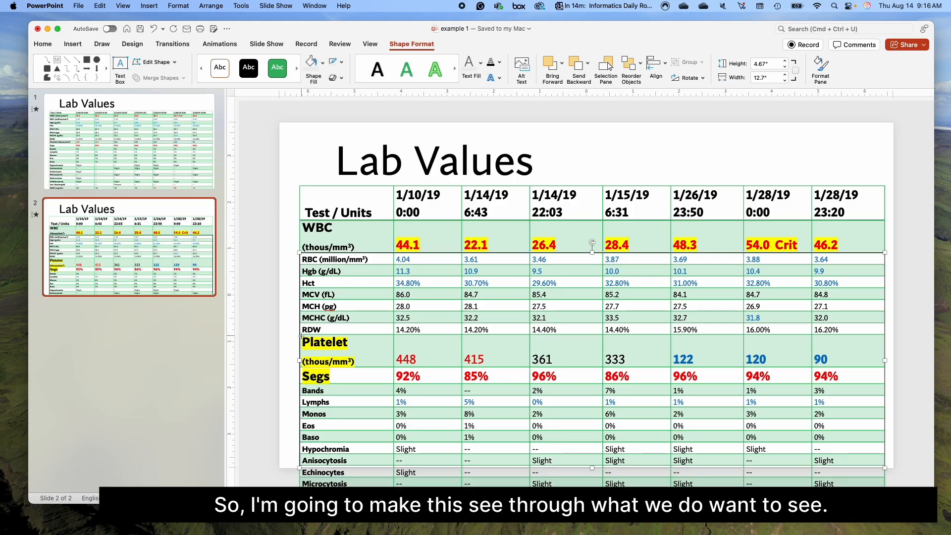
pyautogui.moveTo(300, 335); pyautogui.dragTo(885, 385)
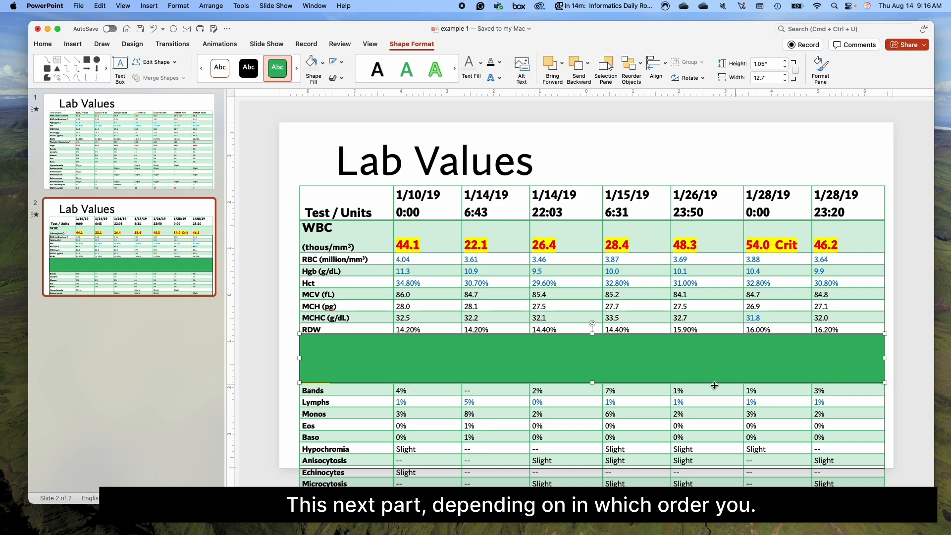
pyautogui.moveTo(591, 381); pyautogui.dragTo(590, 383)
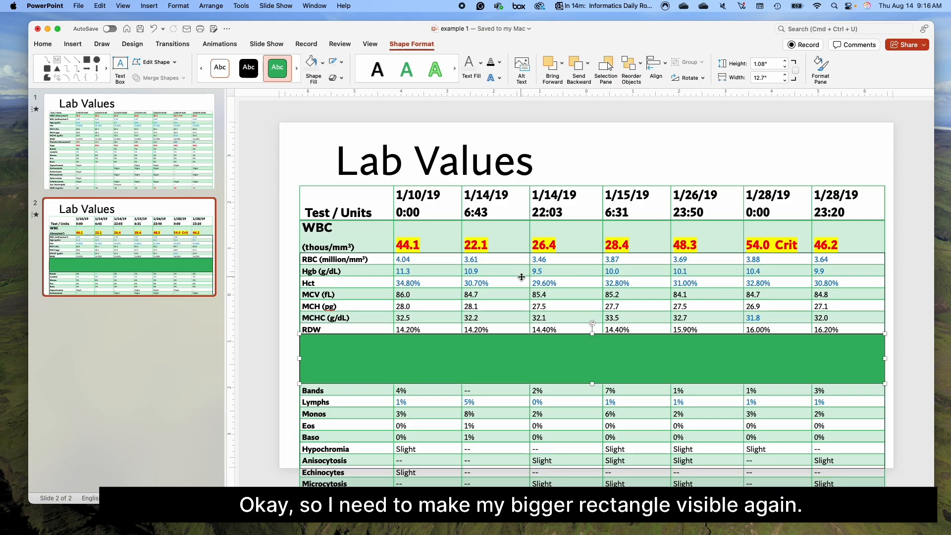
# Step: Fill the larger rectangle with the light green theme color that matches the table's shaded rows
pyautogui.click(576, 268)
pyautogui.click(323, 65)
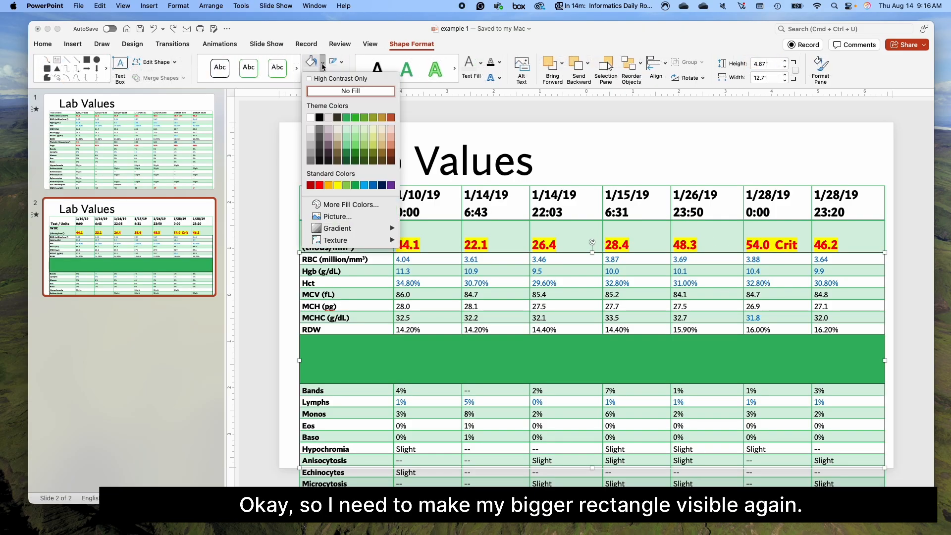
pyautogui.click(347, 130)
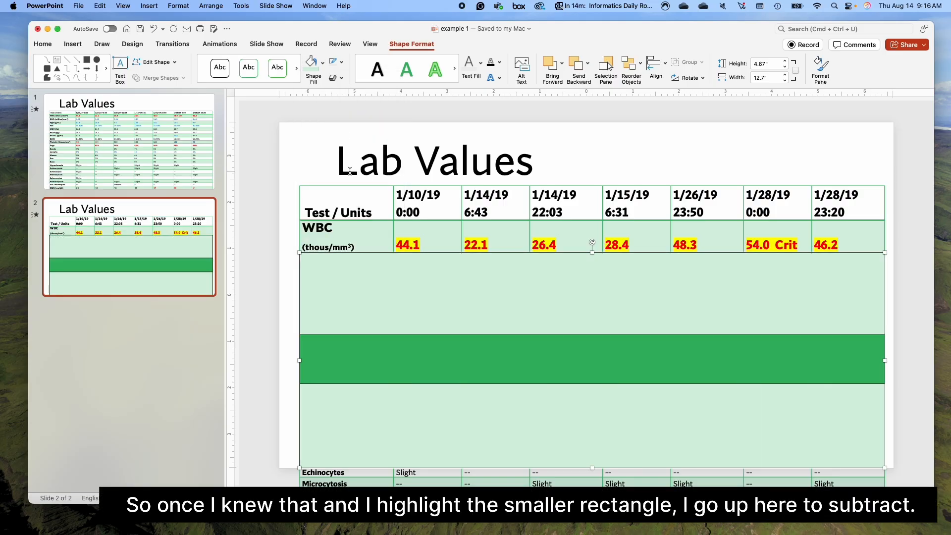
# Step: Subtract the smaller rectangle from the larger one to open a window over the Platelet and Segs rows
pyautogui.click(514, 337)
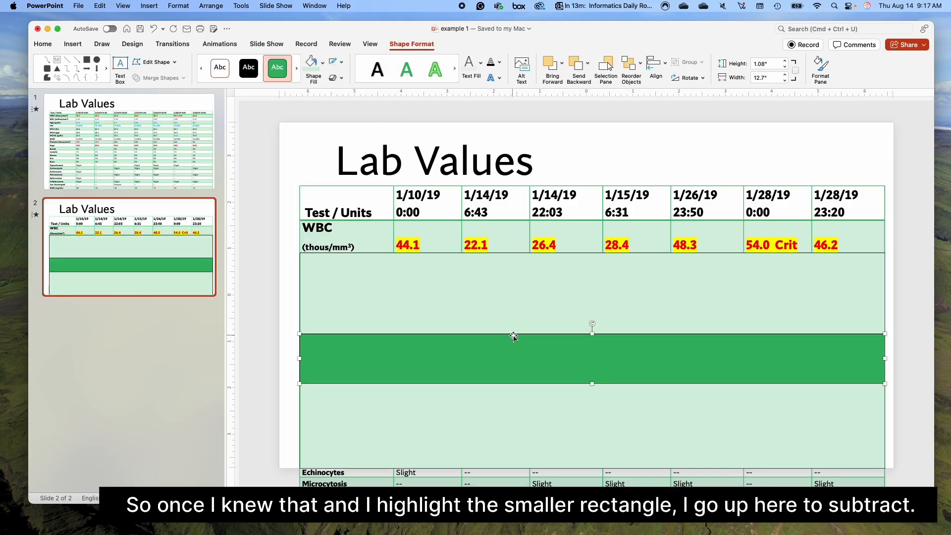
pyautogui.click(504, 426)
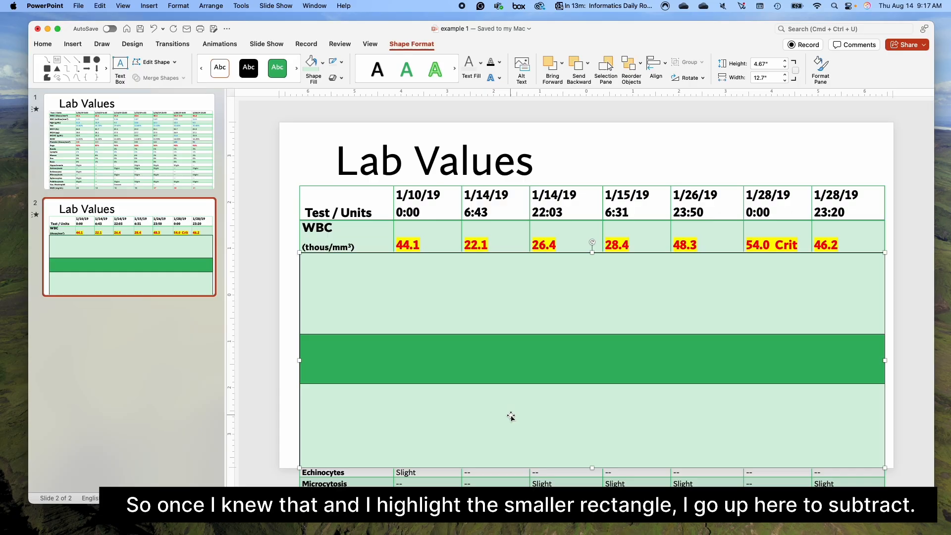
pyautogui.keyDown('shift'); pyautogui.click(537, 375); pyautogui.keyUp('shift')
pyautogui.click(182, 78)
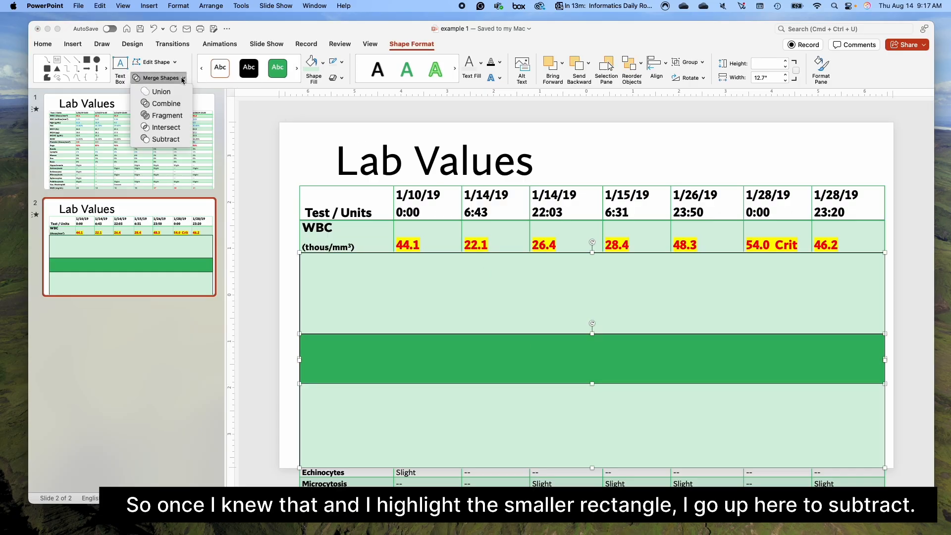
pyautogui.click(170, 140)
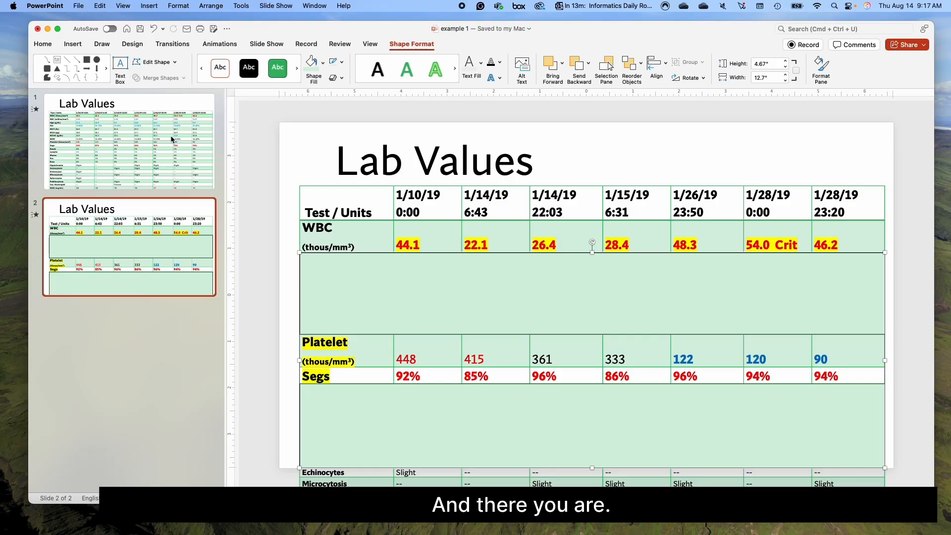
# Step: Remove the outline from the light green cover shape over the lab values table
pyautogui.click(785, 148)
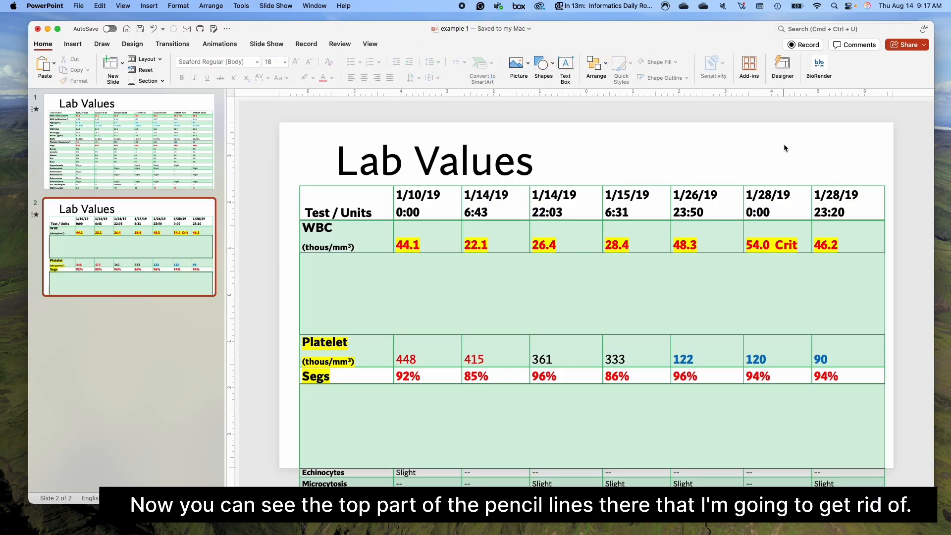
pyautogui.click(365, 254)
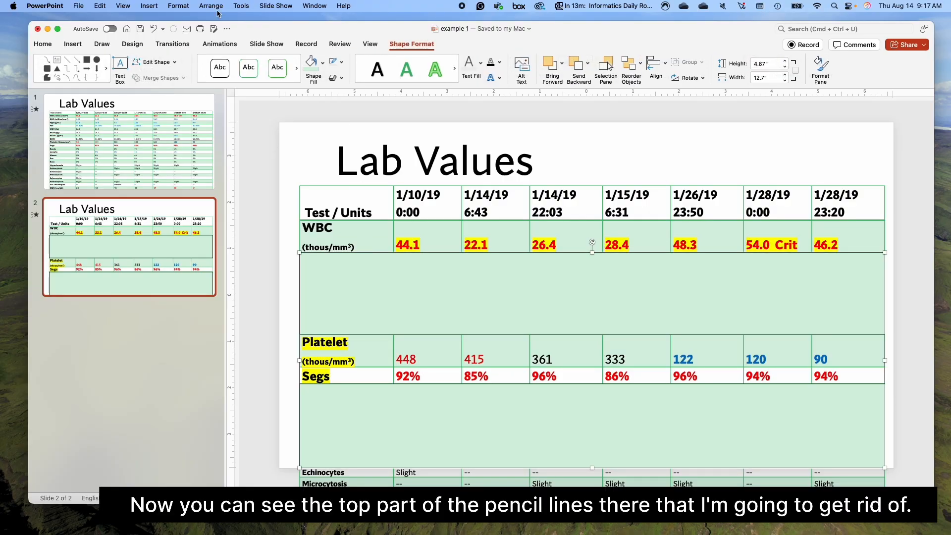
pyautogui.click(335, 62)
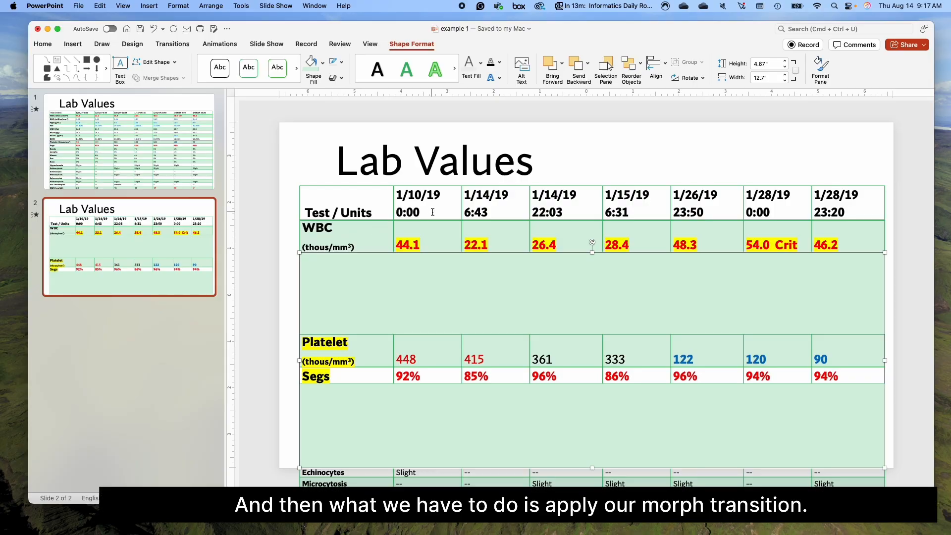
pyautogui.click(580, 155)
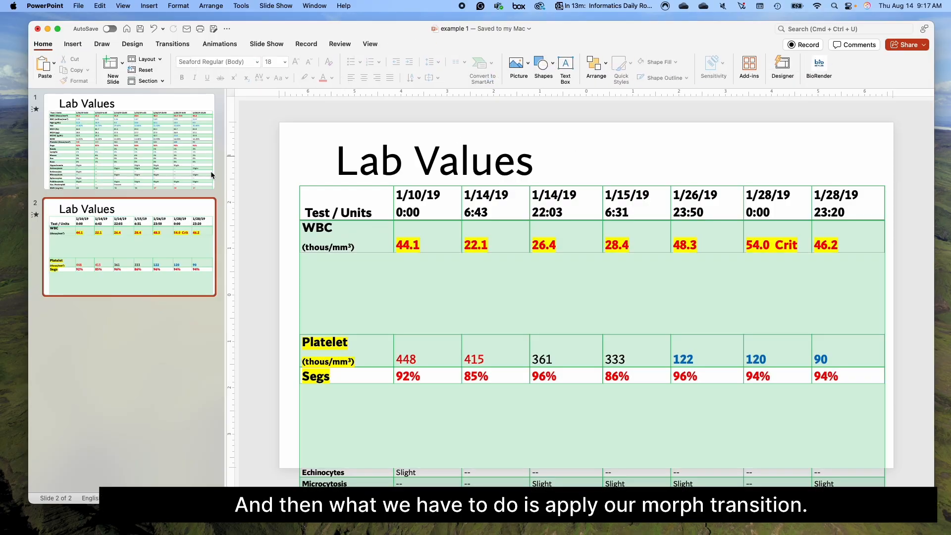
# Step: Apply the Morph transition to both Lab Values slides
pyautogui.click(122, 246)
pyautogui.keyDown('shift'); pyautogui.click(143, 170); pyautogui.keyUp('shift')
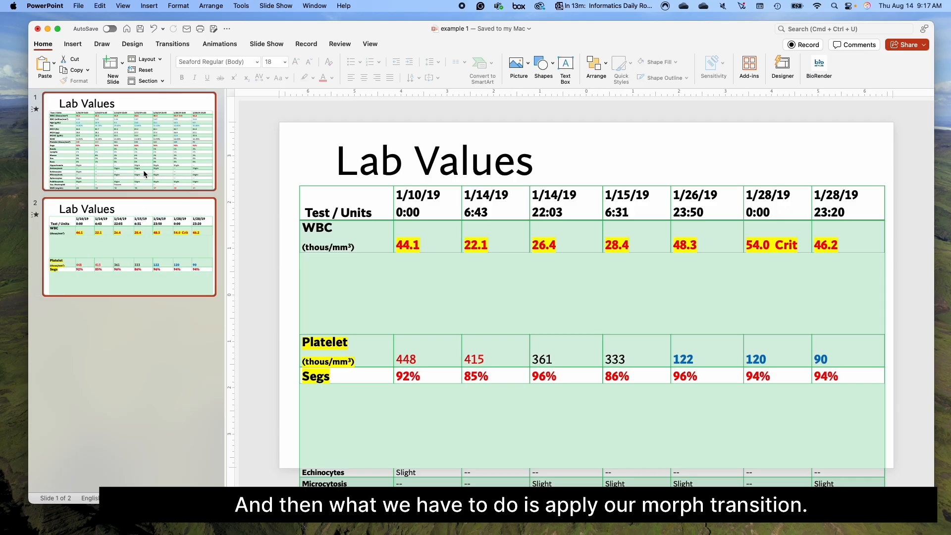
pyautogui.click(179, 47)
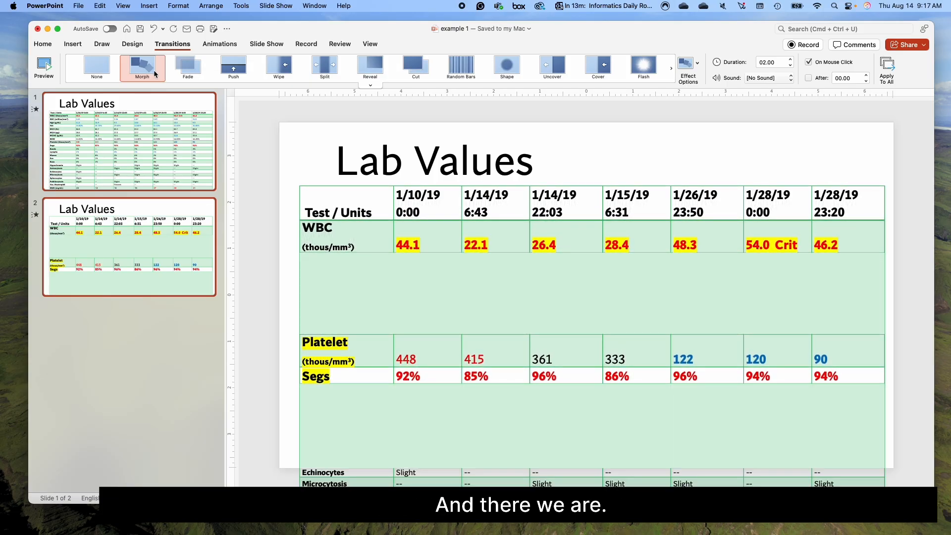
# Step: Remove the yellow highlight from the Platelet and Segs row labels on slide 2
pyautogui.click(311, 347)
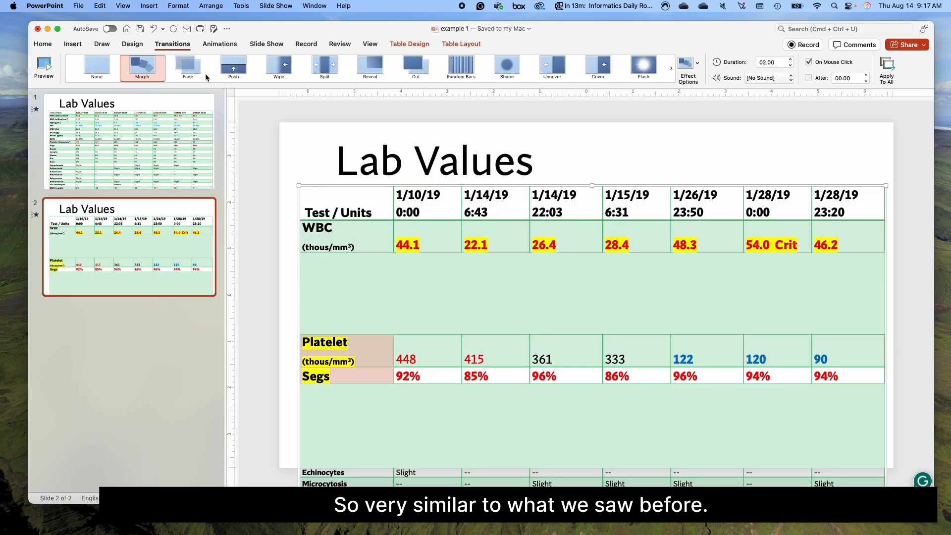
pyautogui.click(42, 44)
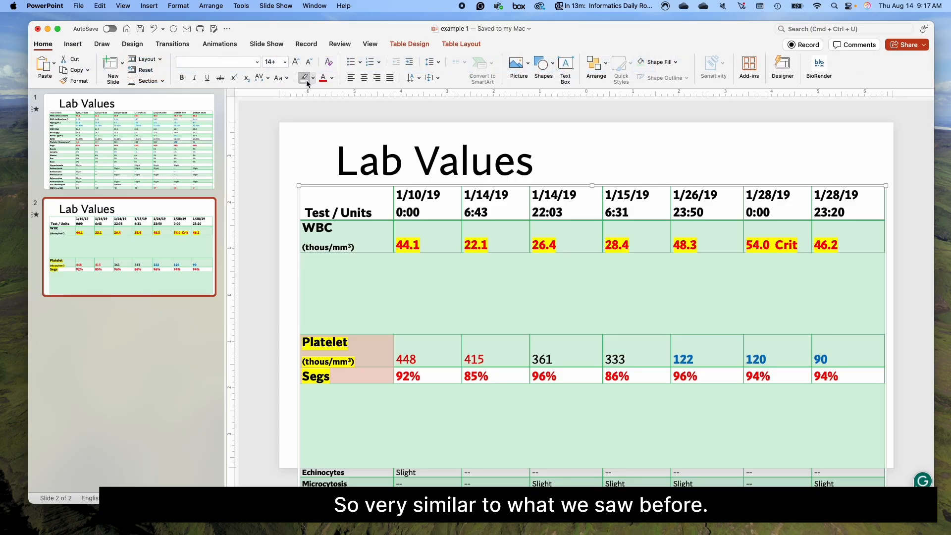
pyautogui.click(305, 78)
pyautogui.click(514, 310)
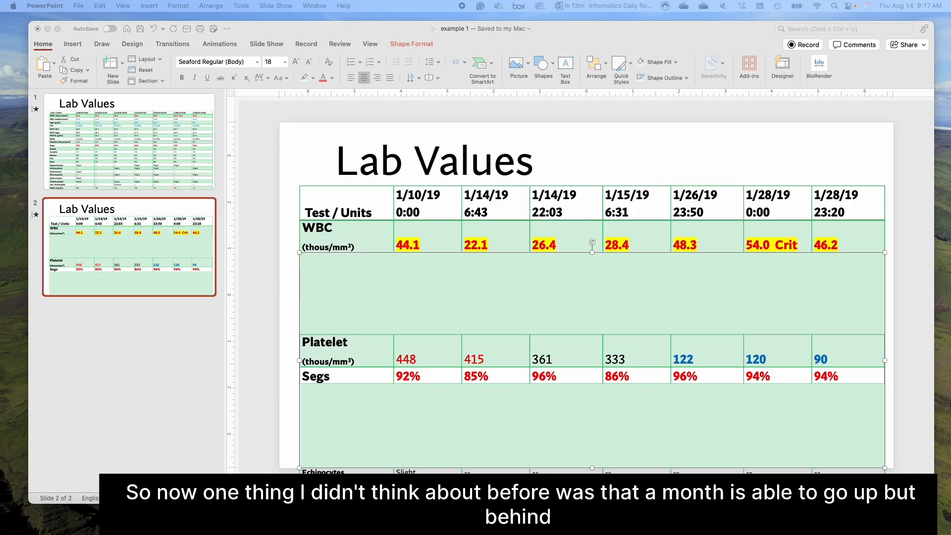
# Step: Draw a rectangle about 13.33" by 1.28" over the title area of slide 2 and fill it white
pyautogui.click(475, 270)
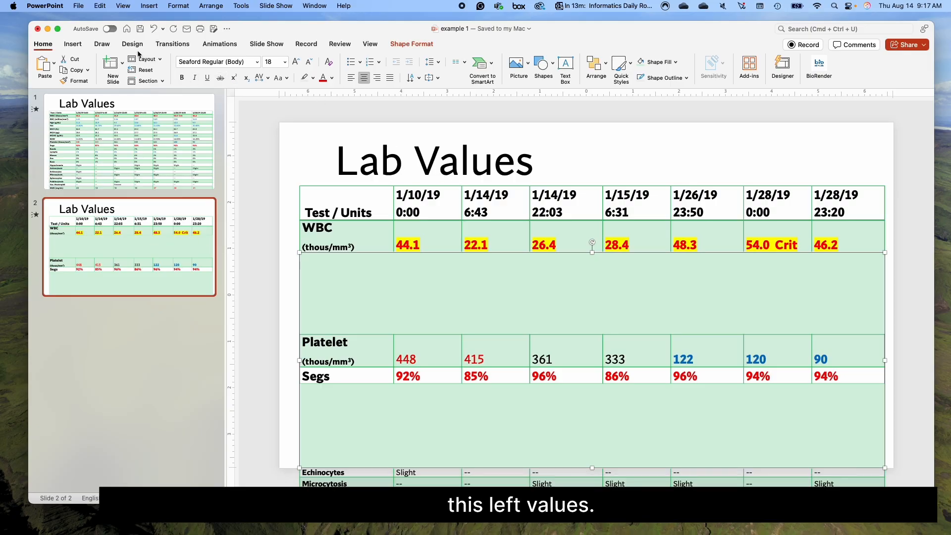
pyautogui.click(73, 43)
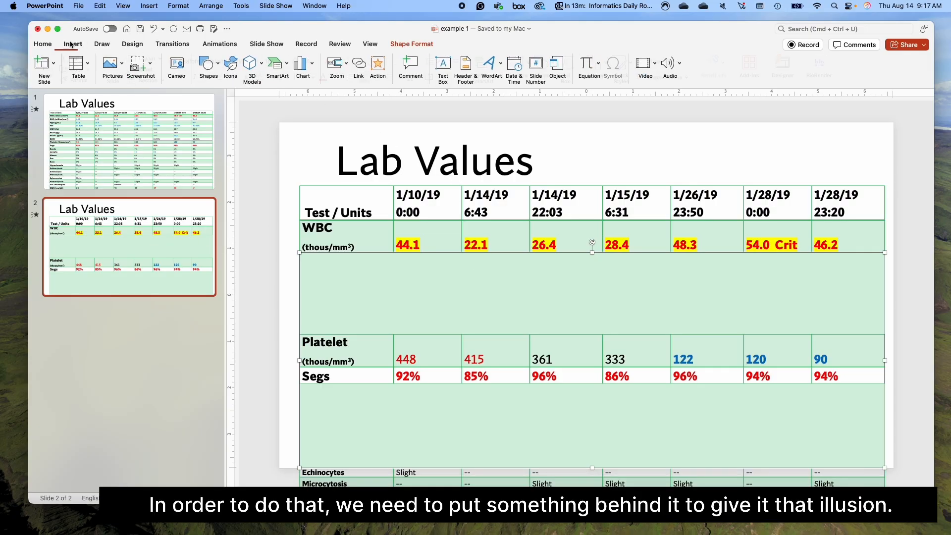
pyautogui.click(205, 63)
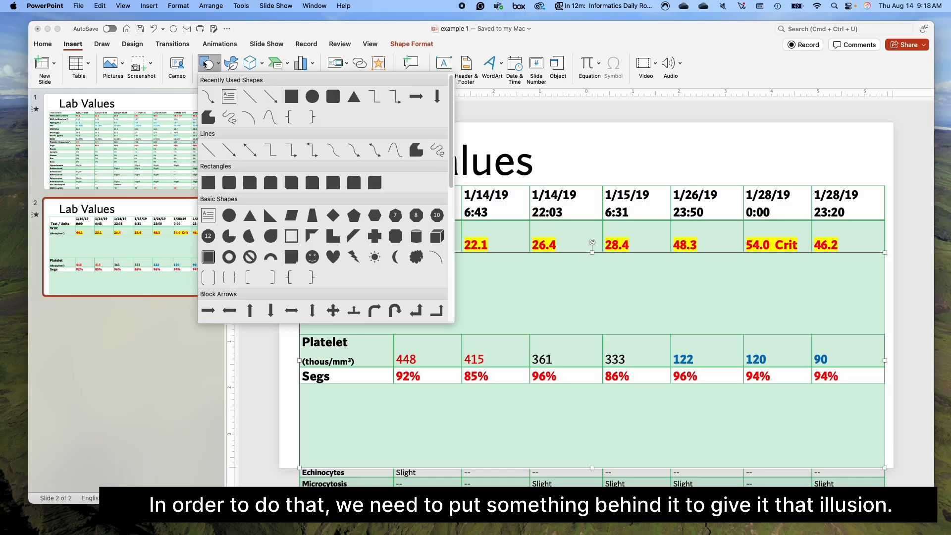
pyautogui.click(292, 98)
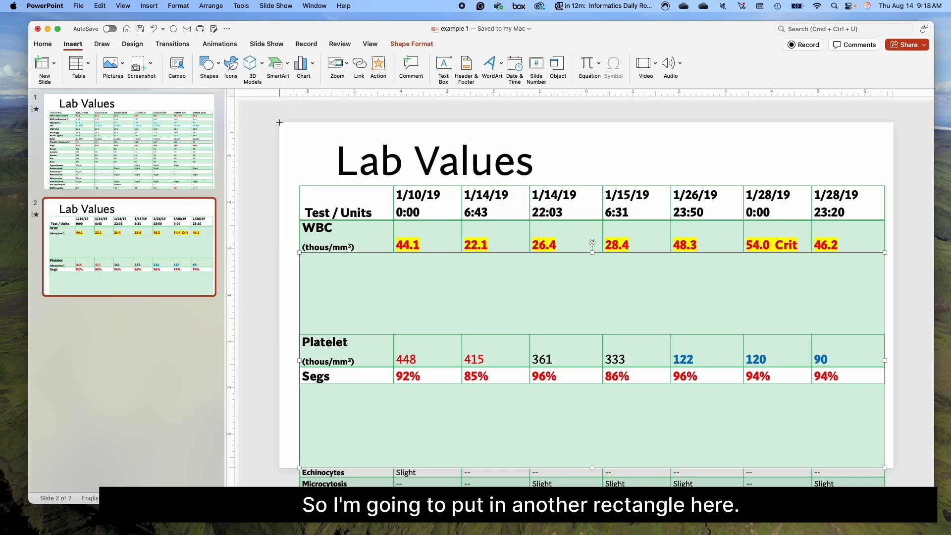
pyautogui.moveTo(279, 123)
pyautogui.mouseDown()
pyautogui.moveTo(887, 149)
pyautogui.moveTo(891, 181)
pyautogui.mouseUp()
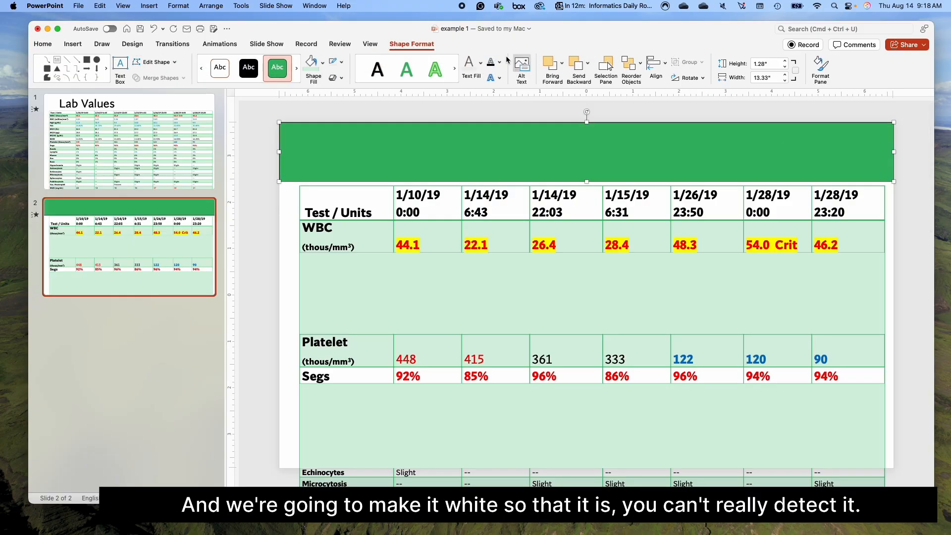
pyautogui.click(323, 61)
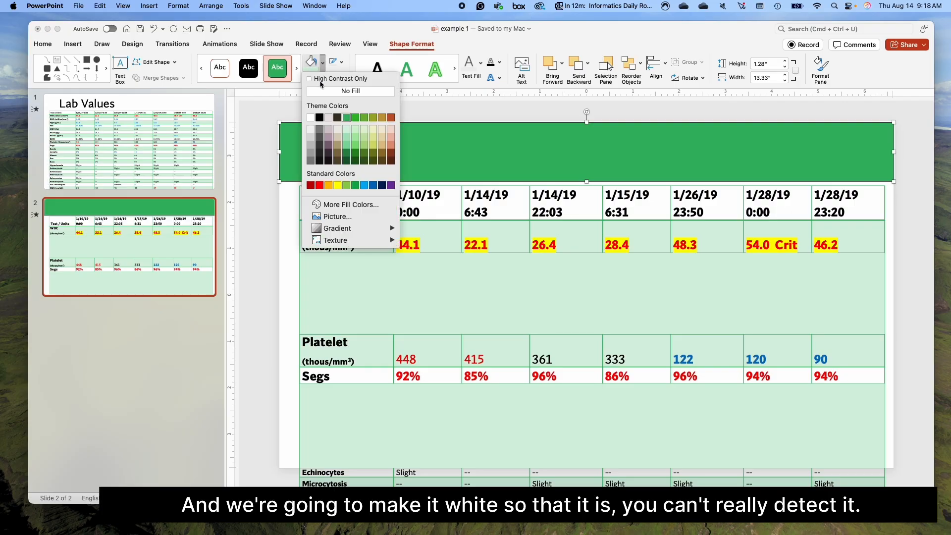
pyautogui.click(310, 117)
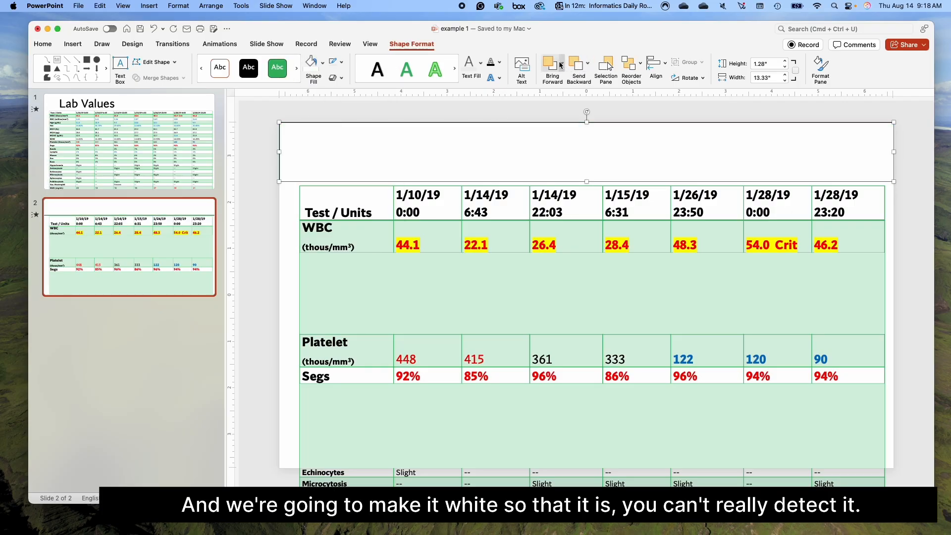
# Step: Send the white rectangle to the back behind the Lab Values title and remove its outline
pyautogui.click(588, 63)
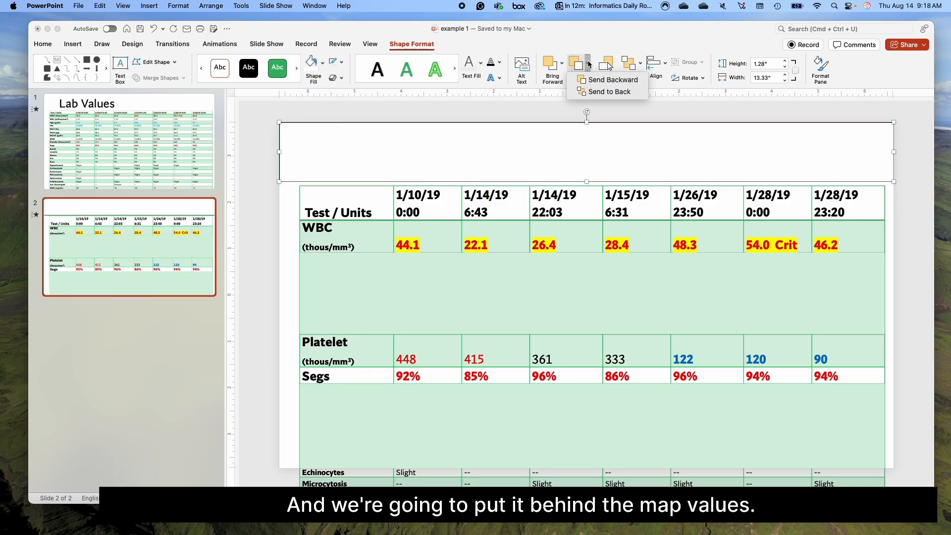
pyautogui.click(614, 91)
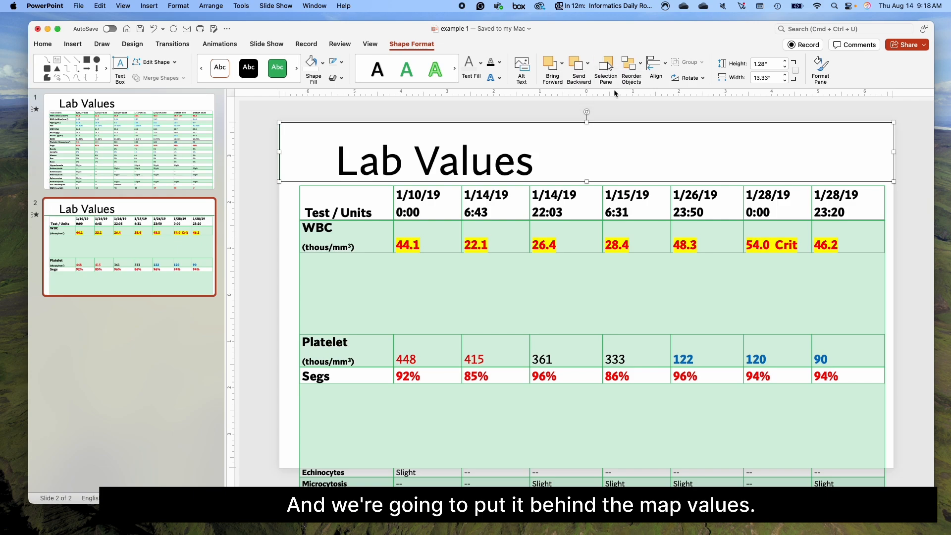
pyautogui.click(290, 204)
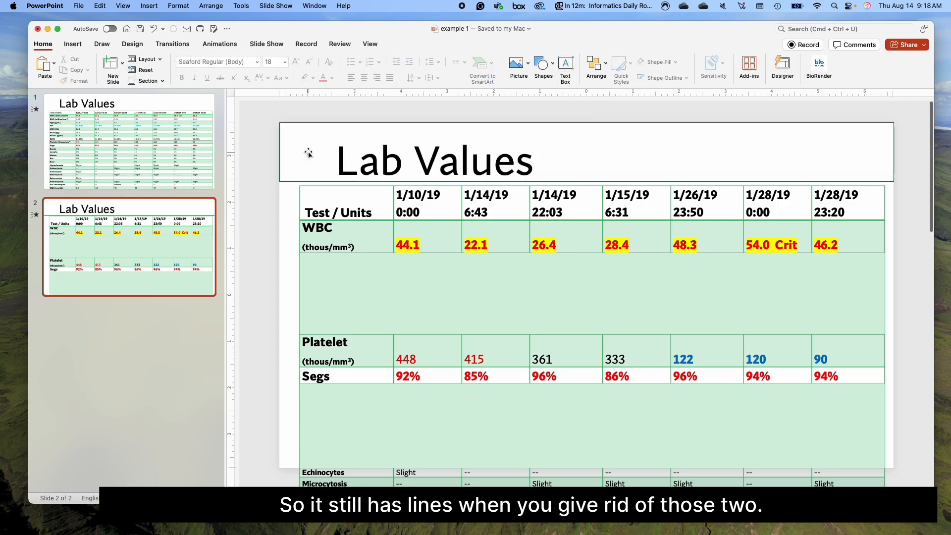
pyautogui.click(286, 182)
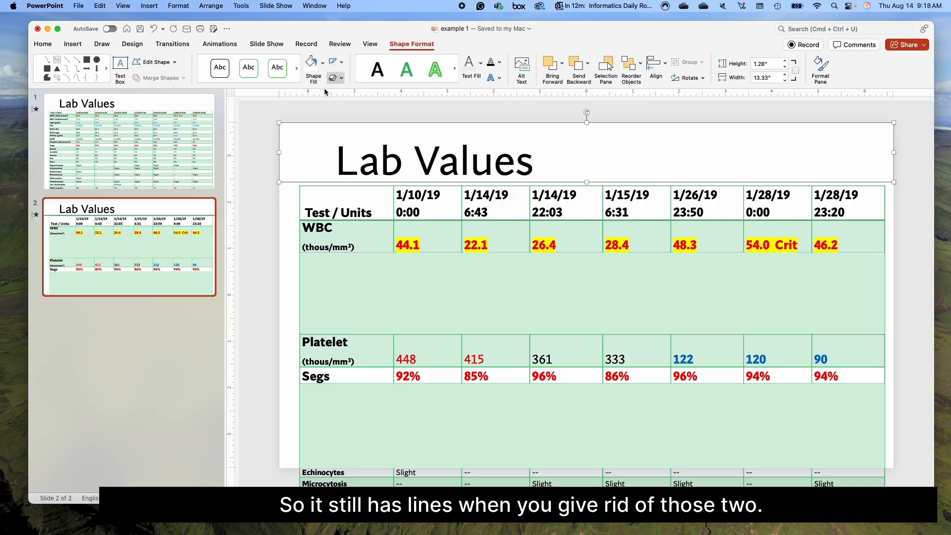
pyautogui.click(293, 193)
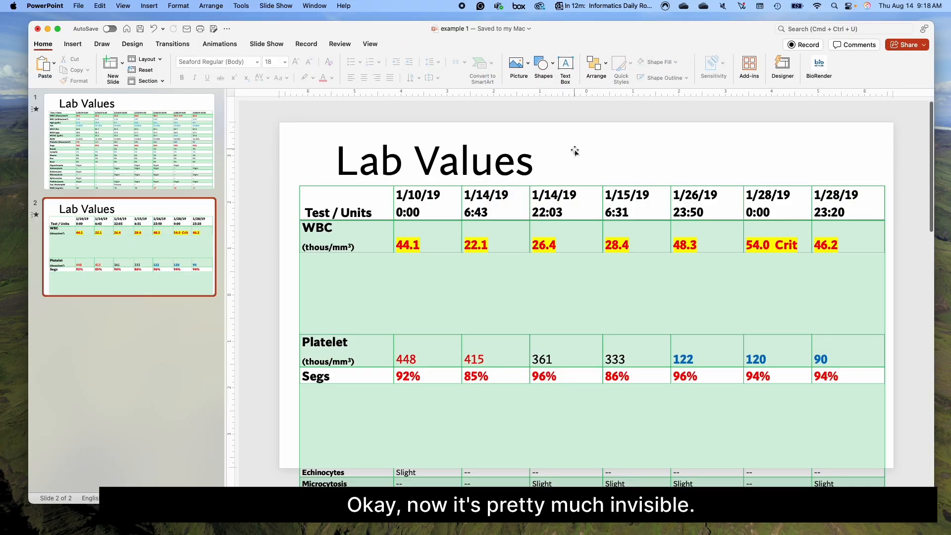
# Step: Duplicate slide 2 and delete the light green cover shape from the copy
pyautogui.rightClick(125, 232)
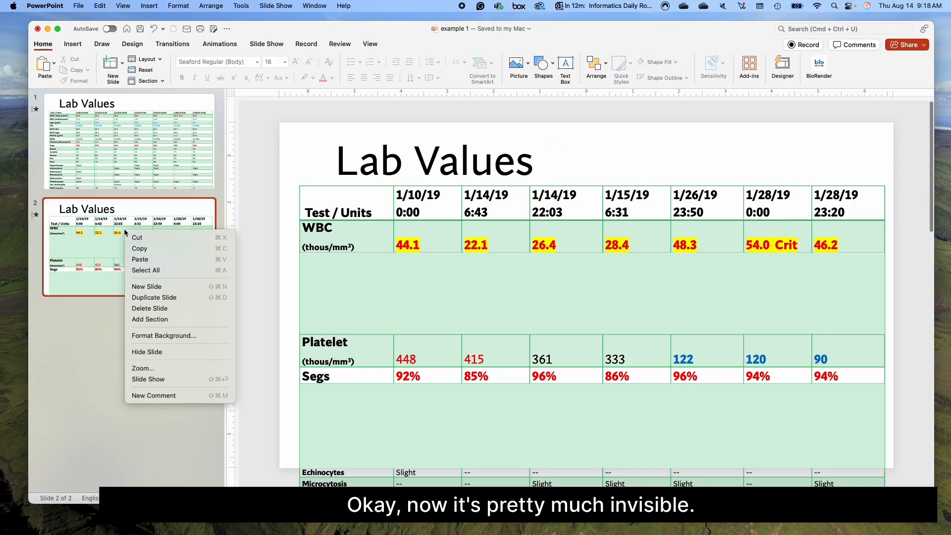
pyautogui.click(172, 298)
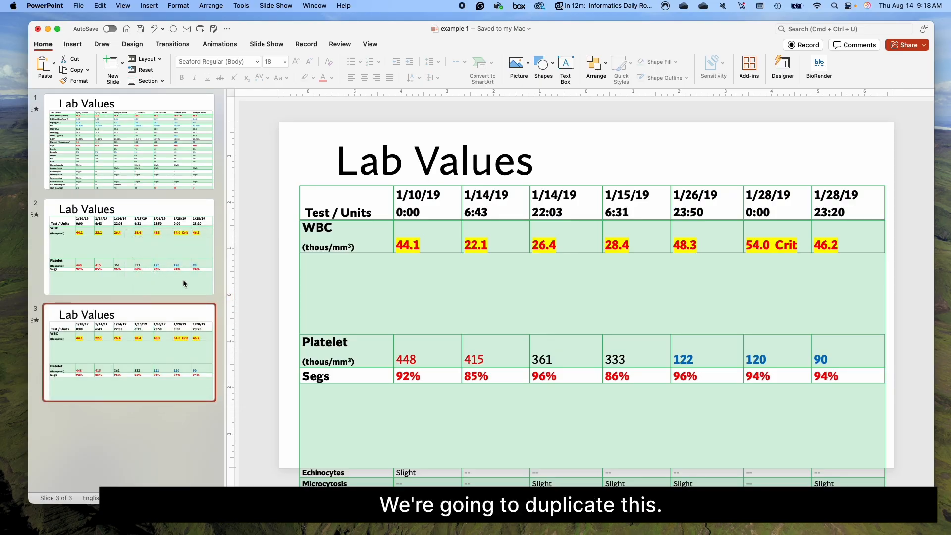
pyautogui.click(528, 321)
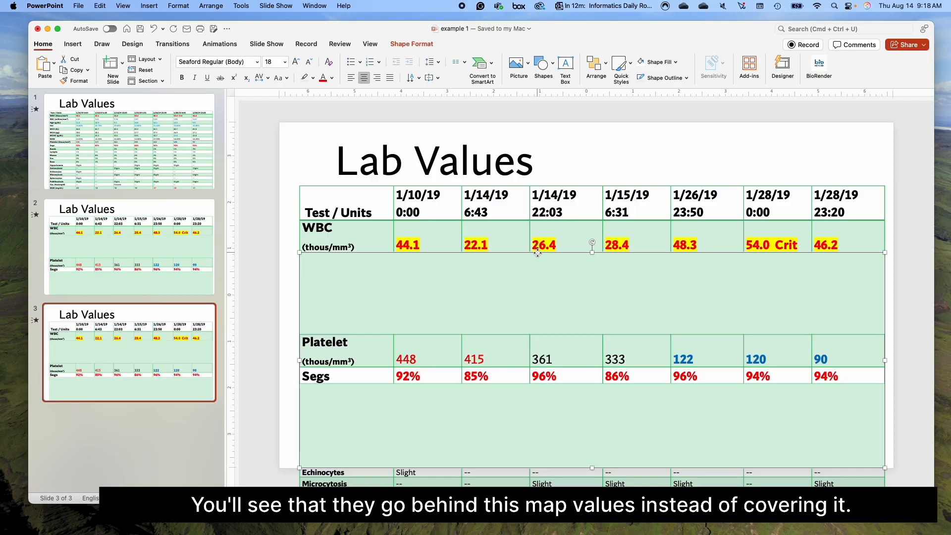
pyautogui.press('Delete')
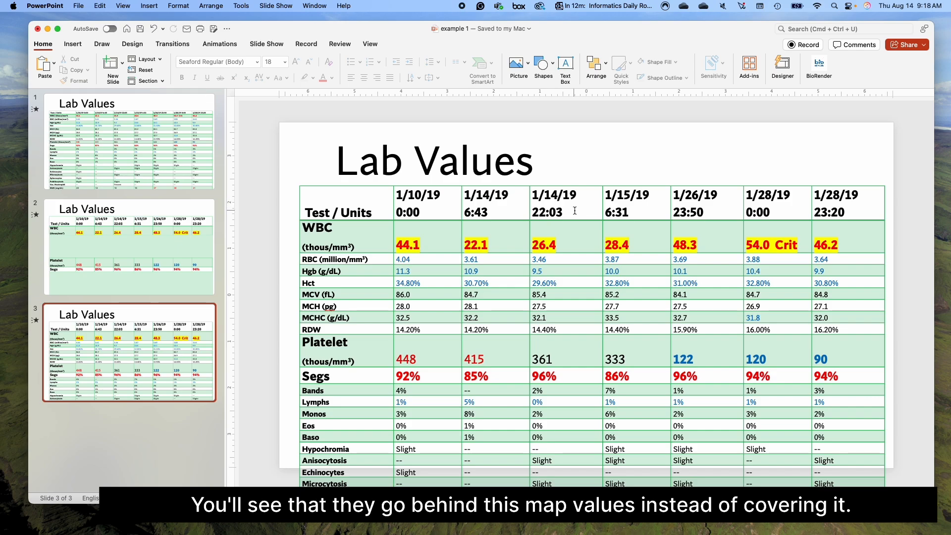
# Step: Try to move the lab values table on slide 3 upward past the Lab Values title
pyautogui.click(566, 186)
pyautogui.click(310, 185)
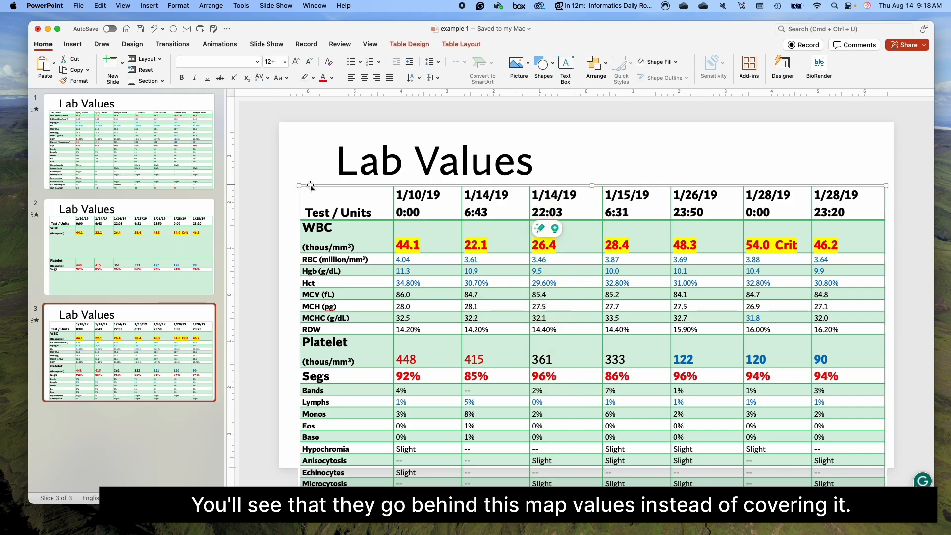
pyautogui.press('Up')
pyautogui.press('Up')
pyautogui.press('Up')
pyautogui.press('Up')
pyautogui.press('Up')
pyautogui.press('Up')
pyautogui.press('Up')
pyautogui.press('Up')
pyautogui.press('Up')
pyautogui.press('Up')
pyautogui.press('Up')
pyautogui.press('Up')
pyautogui.press('Up')
pyautogui.press('Up')
pyautogui.press('Up')
pyautogui.press('Up')
pyautogui.press('Up')
pyautogui.press('Up')
pyautogui.press('Up')
pyautogui.press('Up')
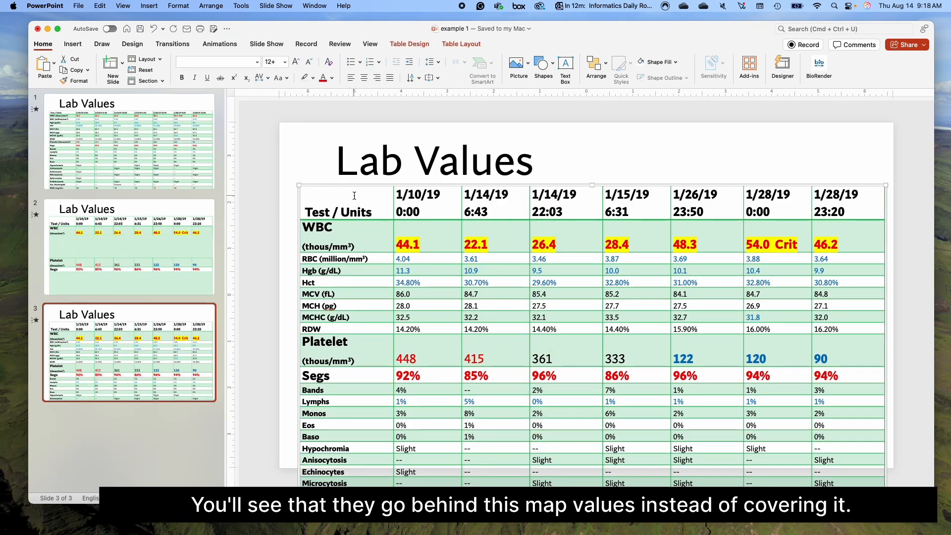
pyautogui.press('Up')
pyautogui.press('Up')
pyautogui.press('Up')
pyautogui.press('Up')
pyautogui.press('Up')
pyautogui.press('Up')
pyautogui.press('Up')
pyautogui.press('Up')
pyautogui.press('Up')
pyautogui.press('Up')
pyautogui.press('Up')
pyautogui.press('Up')
pyautogui.press('Up')
pyautogui.press('Up')
pyautogui.press('Up')
pyautogui.press('Up')
pyautogui.press('Up')
pyautogui.press('Up')
pyautogui.press('Up')
pyautogui.press('Up')
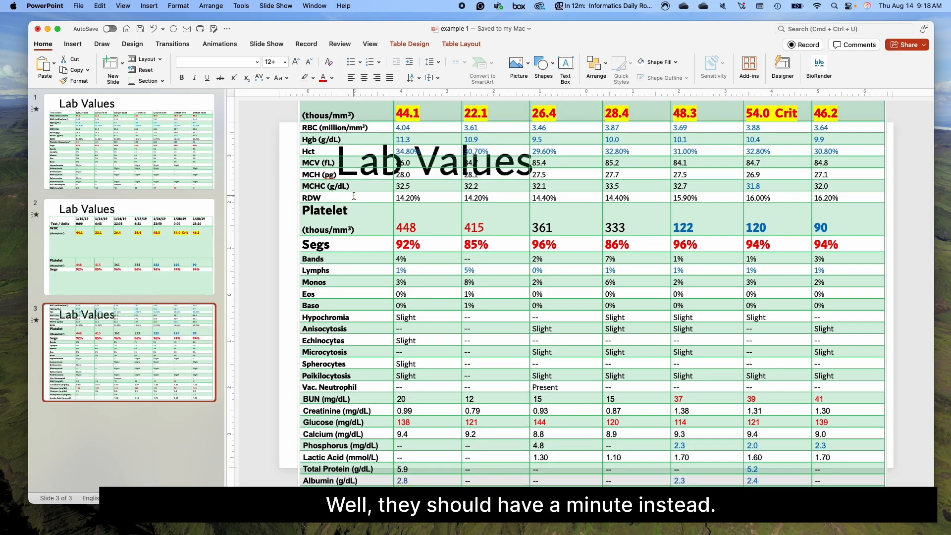
# Step: Move the lab values table back down so its header row sits just under the Lab Values title
pyautogui.press('Down')
pyautogui.press('Down')
pyautogui.press('Down')
pyautogui.press('Down')
pyautogui.press('Down')
pyautogui.press('Down')
pyautogui.press('Down')
pyautogui.press('Down')
pyautogui.press('Down')
pyautogui.press('Down')
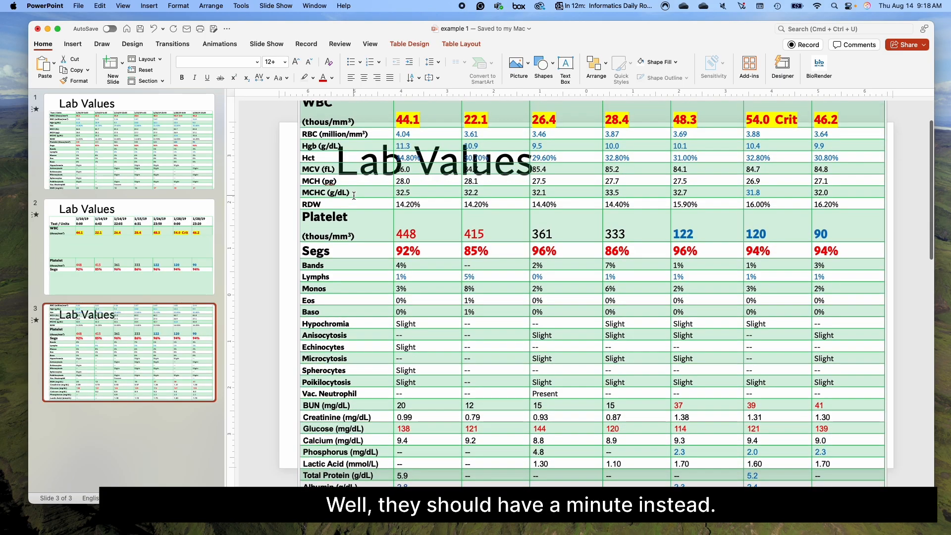
pyautogui.press('Down')
pyautogui.press('Down')
pyautogui.press('Down')
pyautogui.press('Down')
pyautogui.press('Down')
pyautogui.press('Down')
pyautogui.press('Down')
pyautogui.press('Down')
pyautogui.press('Down')
pyautogui.press('Down')
pyautogui.press('Down')
pyautogui.press('Down')
pyautogui.press('Down')
pyautogui.press('Down')
pyautogui.press('Down')
pyautogui.press('Down')
pyautogui.press('Down')
pyautogui.press('Down')
pyautogui.press('Down')
pyautogui.press('Down')
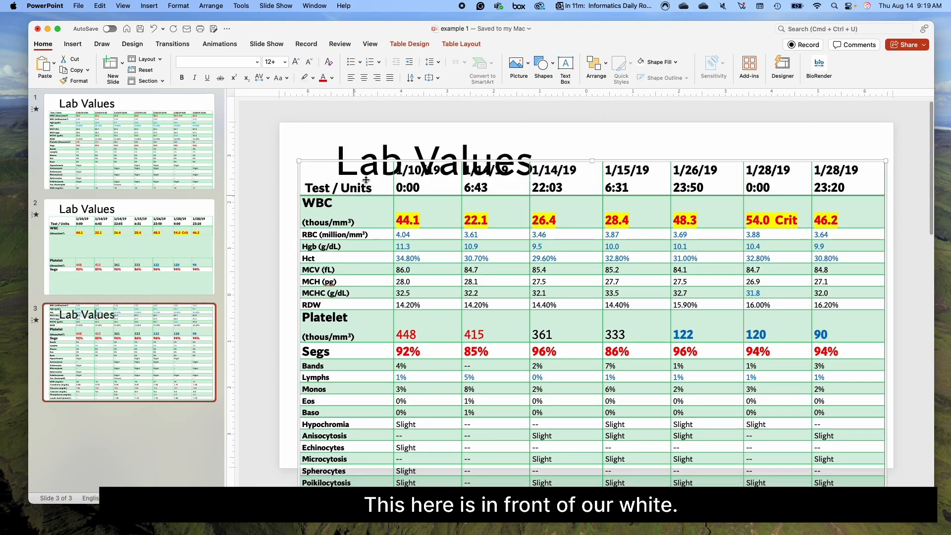
pyautogui.press('Down')
pyautogui.press('Down')
pyautogui.press('Down')
pyautogui.press('Down')
pyautogui.press('Down')
pyautogui.press('Down')
pyautogui.press('Down')
pyautogui.press('Down')
pyautogui.press('Down')
# Step: Send the slide 3 lab table behind the white title rectangle and raise it until the BUN row sits just under the title
pyautogui.click(596, 64)
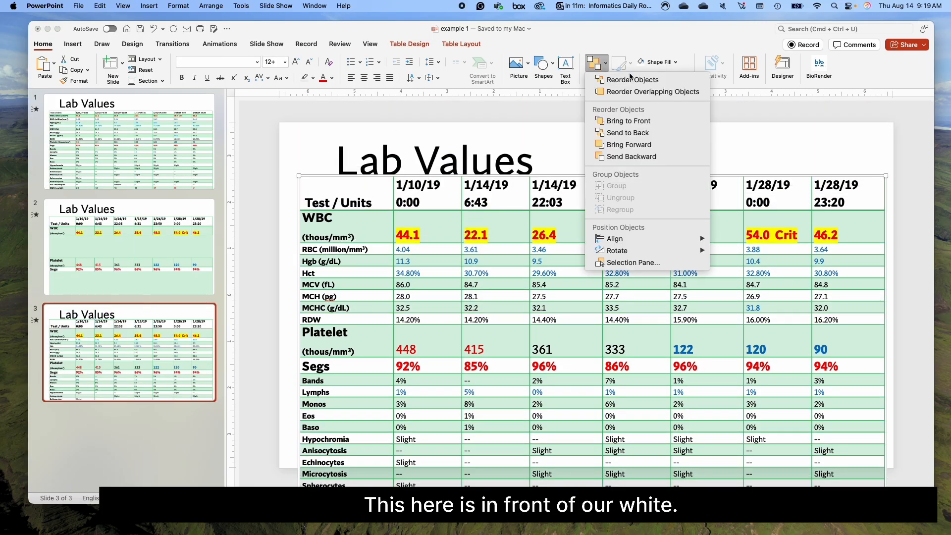
pyautogui.click(651, 134)
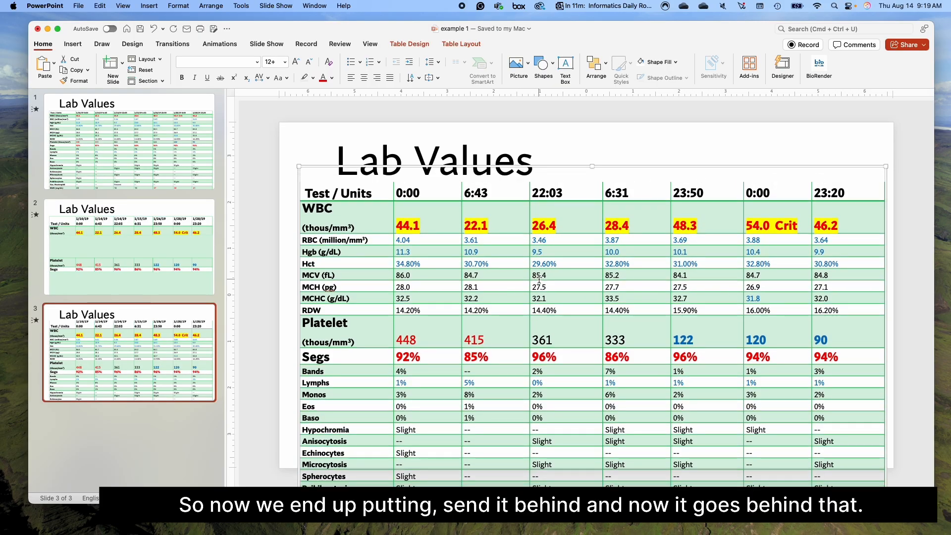
pyautogui.press('Up')
pyautogui.press('Up')
pyautogui.press('Up')
pyautogui.press('Up')
pyautogui.press('Up')
pyautogui.press('Up')
pyautogui.press('Up')
pyautogui.press('Up')
pyautogui.press('Up')
pyautogui.press('Up')
pyautogui.press('Up')
pyautogui.press('Up')
pyautogui.press('Up')
pyautogui.press('Up')
pyautogui.press('Up')
pyautogui.press('Up')
pyautogui.press('Up')
pyautogui.press('Up')
pyautogui.press('Up')
pyautogui.press('Up')
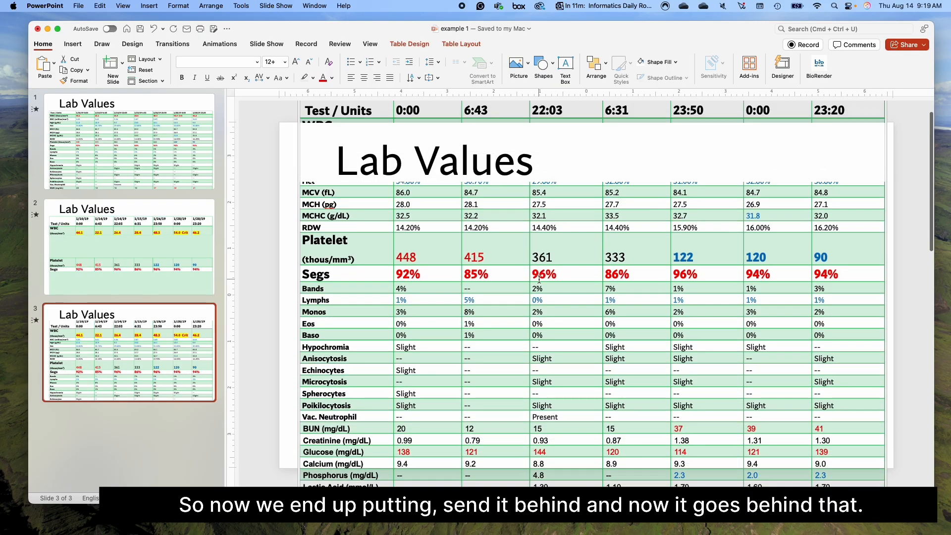
pyautogui.press('Up')
pyautogui.press('Up')
pyautogui.press('Up')
pyautogui.press('Up')
pyautogui.press('Up')
pyautogui.press('Up')
pyautogui.press('Up')
pyautogui.press('Up')
pyautogui.press('Up')
pyautogui.press('Up')
pyautogui.press('Up')
pyautogui.press('Up')
pyautogui.press('Up')
pyautogui.press('Up')
pyautogui.press('Up')
pyautogui.press('Up')
pyautogui.press('Up')
pyautogui.press('Up')
pyautogui.press('Up')
pyautogui.press('Up')
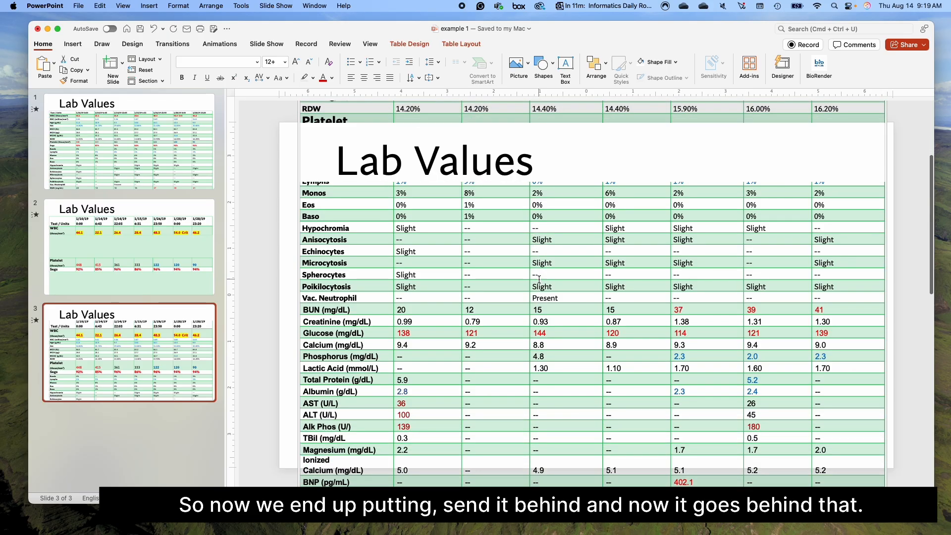
pyautogui.press('Up')
pyautogui.press('Up')
pyautogui.press('Up')
pyautogui.press('Up')
pyautogui.press('Up')
pyautogui.press('Up')
pyautogui.press('Up')
pyautogui.press('Up')
pyautogui.press('Up')
pyautogui.press('Up')
pyautogui.press('Up')
pyautogui.press('Up')
pyautogui.press('Up')
pyautogui.press('Up')
pyautogui.press('Up')
pyautogui.press('Up')
pyautogui.press('Up')
pyautogui.press('Up')
pyautogui.press('Up')
pyautogui.press('Up')
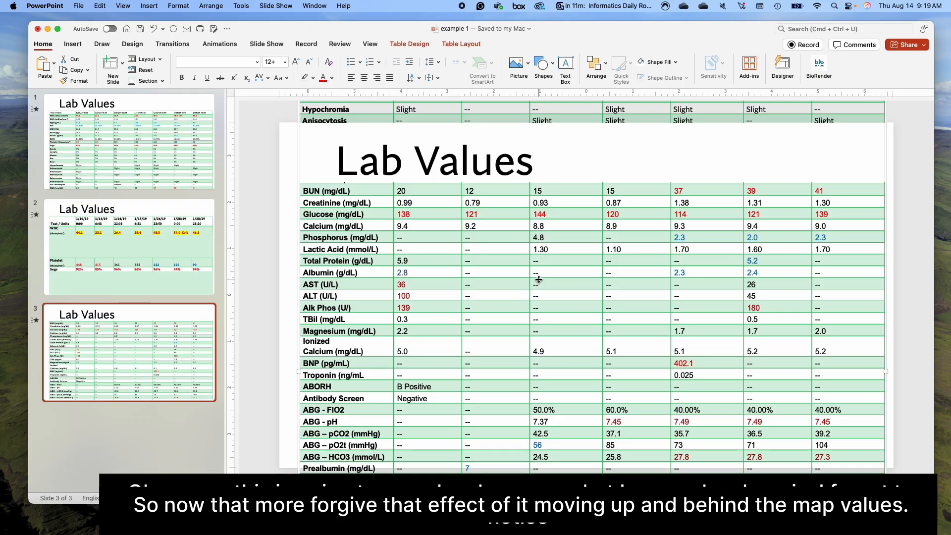
pyautogui.press('Down')
# Step: Copy the table's Test / Units header row on slide 3 into a new row inserted above the BUN row
pyautogui.scroll(10, 390, 231)
pyautogui.moveTo(317, 132); pyautogui.dragTo(842, 133)
pyautogui.press('super+c')
pyautogui.scroll(-5, 539, 280)
pyautogui.moveTo(305, 327); pyautogui.dragTo(826, 325)
pyautogui.rightClick(827, 322)
pyautogui.click(321, 325)
pyautogui.click(471, 45)
pyautogui.click(139, 65)
pyautogui.press('super+v')
# Step: Format the new Test / Units row above BUN on slide 3 as Arial, 12 pt, bold
pyautogui.moveTo(322, 347); pyautogui.dragTo(837, 346)
pyautogui.click(43, 44)
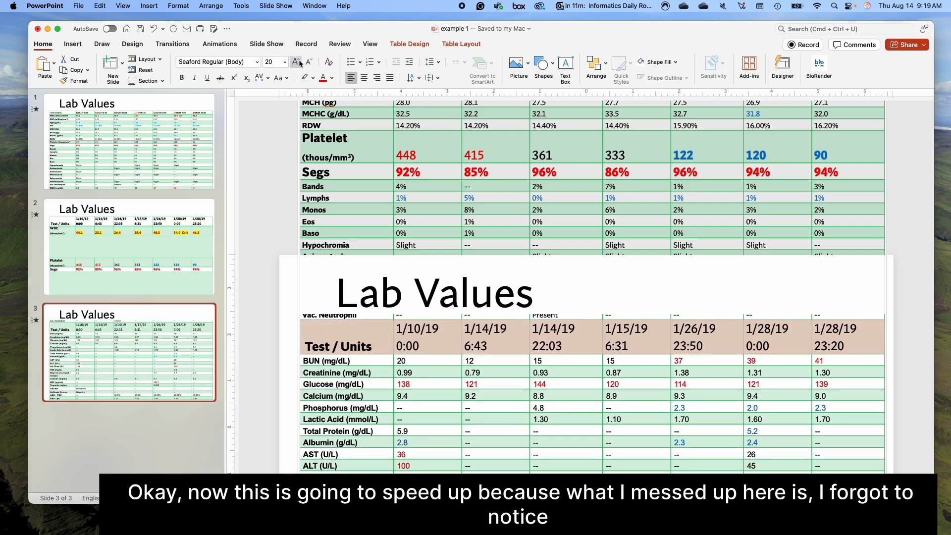
pyautogui.click(309, 62)
pyautogui.click(320, 338)
pyautogui.click(308, 327)
pyautogui.click(303, 326)
pyautogui.click(257, 62)
pyautogui.scroll(-5, 246, 391)
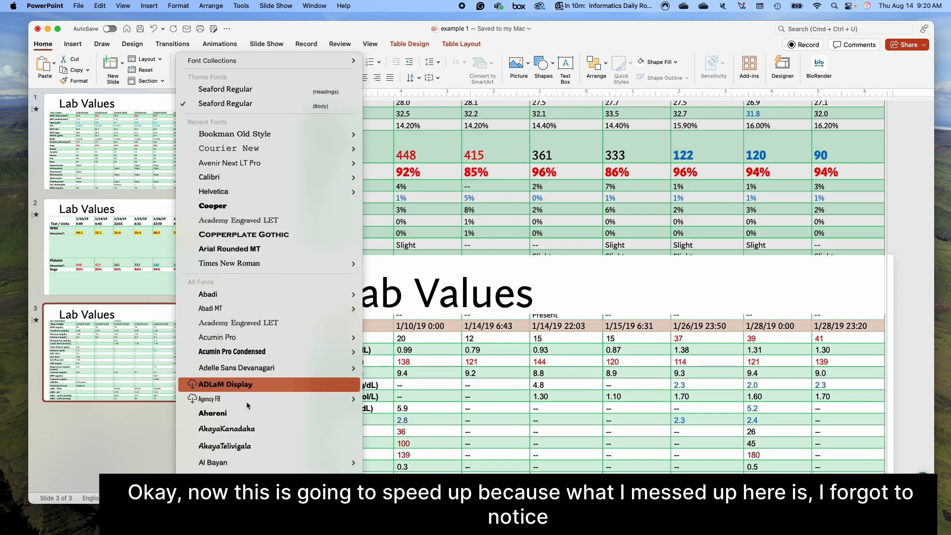
pyautogui.click(244, 384)
pyautogui.click(309, 62)
pyautogui.moveTo(406, 326); pyautogui.dragTo(760, 326)
pyautogui.press('super+z')
pyautogui.moveTo(825, 325); pyautogui.dragTo(418, 326)
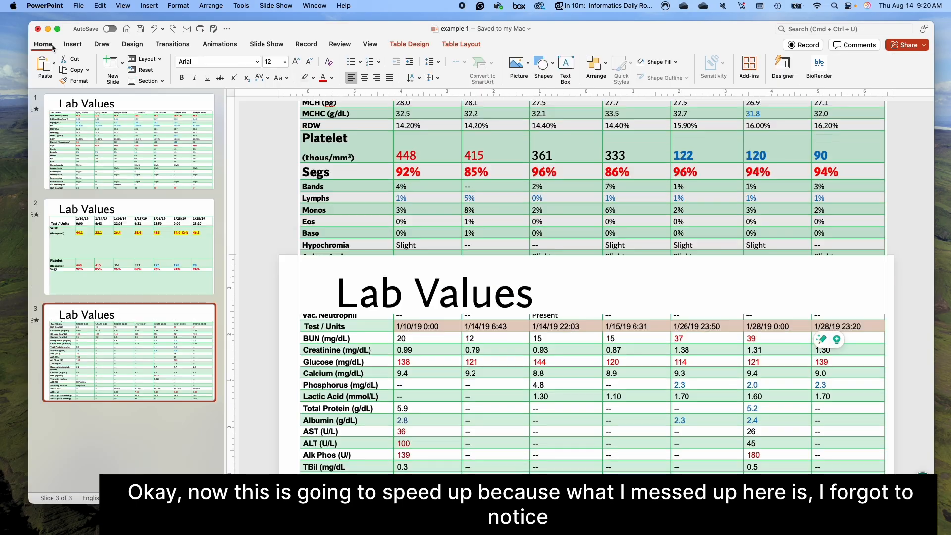
pyautogui.click(182, 78)
# Step: Raise the slide 3 table so the new header row sits just under the title, and apply the Morph transition to slide 2
pyautogui.moveTo(300, 355); pyautogui.dragTo(300, 152)
pyautogui.click(129, 247)
pyautogui.click(172, 44)
pyautogui.click(142, 66)
pyautogui.click(129, 352)
pyautogui.click(109, 240)
# Step: Copy the Test / Units header row of slide 1's table into a new row inserted above the BUN row
pyautogui.click(116, 150)
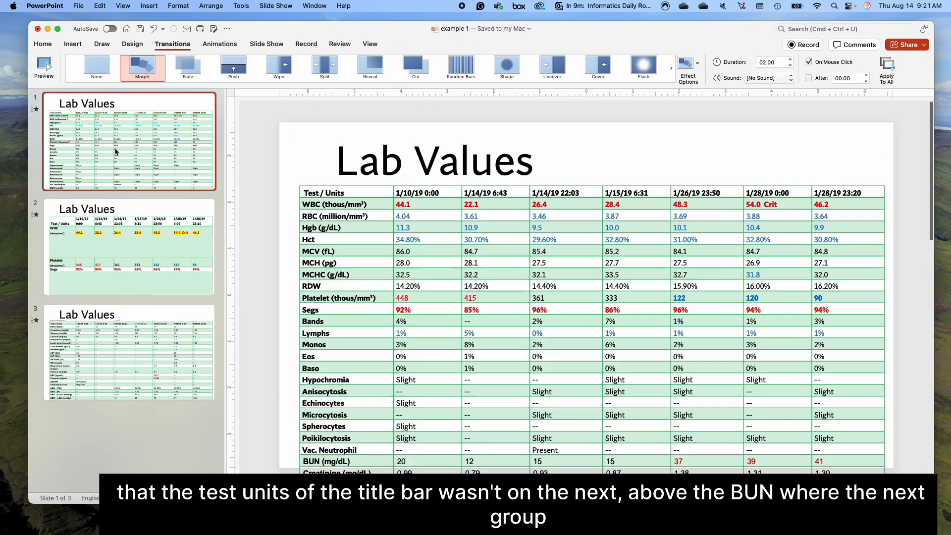
pyautogui.moveTo(308, 192); pyautogui.dragTo(787, 193)
pyautogui.click(461, 45)
pyautogui.moveTo(312, 193); pyautogui.dragTo(832, 193)
pyautogui.press('super+c')
pyautogui.scroll(-10, 577, 303)
pyautogui.scroll(9, 577, 304)
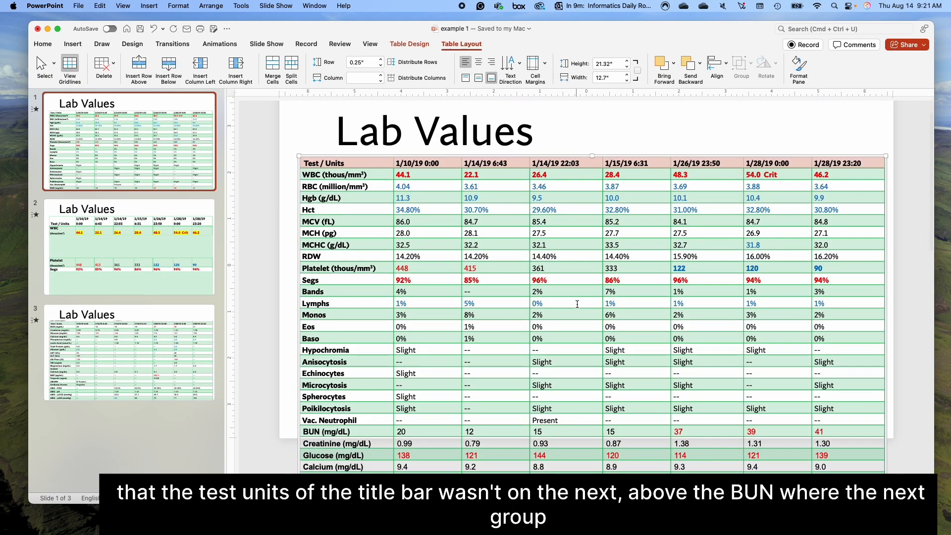
pyautogui.scroll(-4, 577, 304)
pyautogui.click(310, 323)
pyautogui.moveTo(310, 323); pyautogui.dragTo(844, 323)
pyautogui.click(139, 67)
pyautogui.press('super+v')
# Step: Make the new Test / Units row above BUN 12 pt bold and set the table's top header row to 14 pt
pyautogui.click(43, 44)
pyautogui.click(296, 62)
pyautogui.click(309, 62)
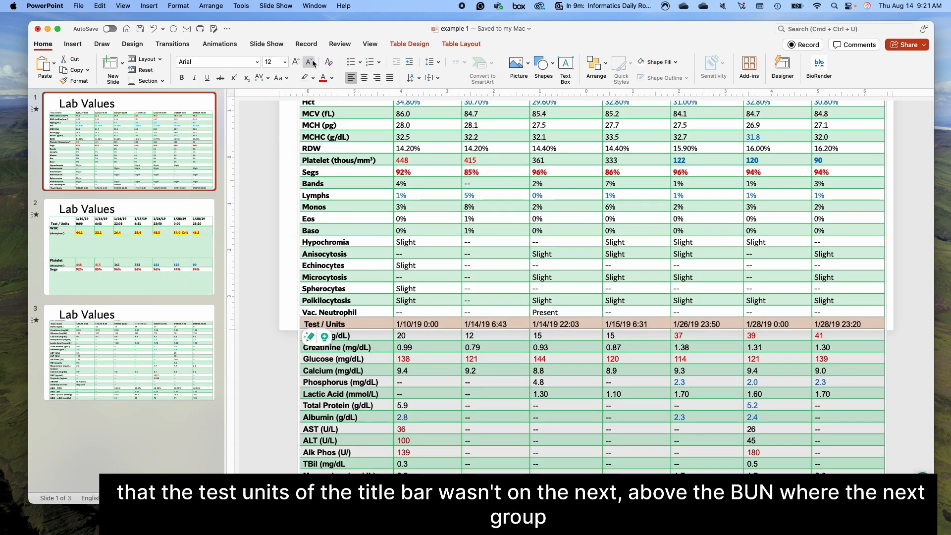
pyautogui.click(182, 77)
pyautogui.scroll(4, 450, 328)
pyautogui.scroll(1, 450, 329)
pyautogui.click(309, 151)
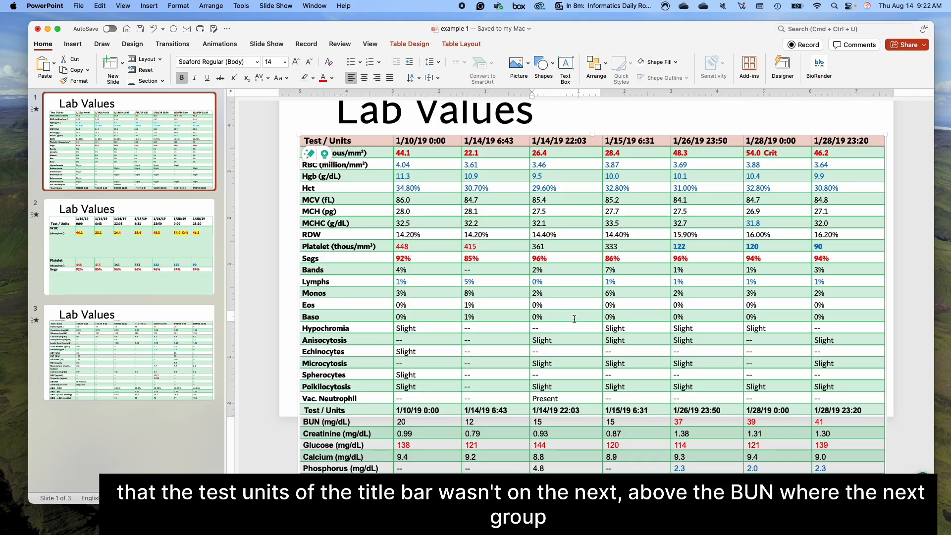
# Step: Move the slide 1 table slightly down, away from the Lab Values title, and delete slides 2 and 3
pyautogui.moveTo(634, 133); pyautogui.dragTo(632, 144)
pyautogui.click(109, 223)
pyautogui.click(123, 132)
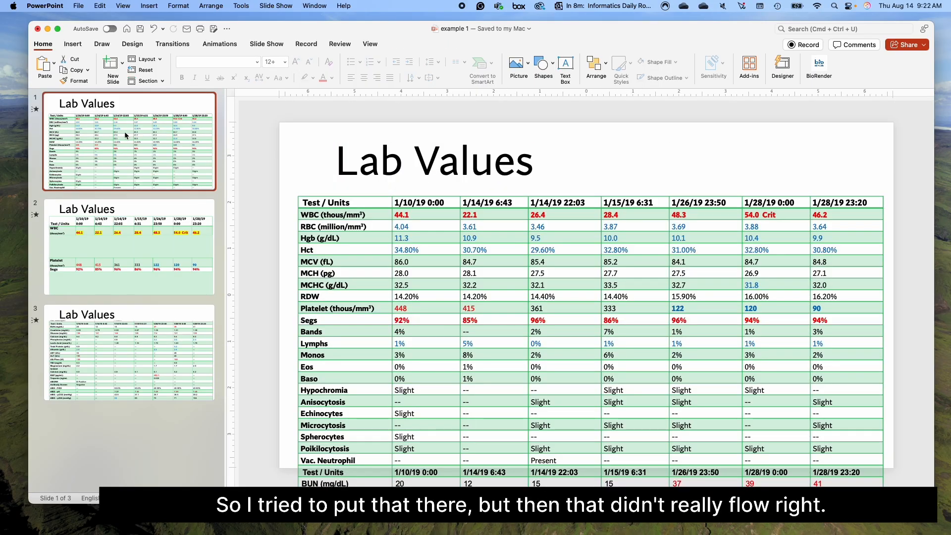
pyautogui.keyDown('shift'); pyautogui.click(123, 232); pyautogui.keyUp('shift')
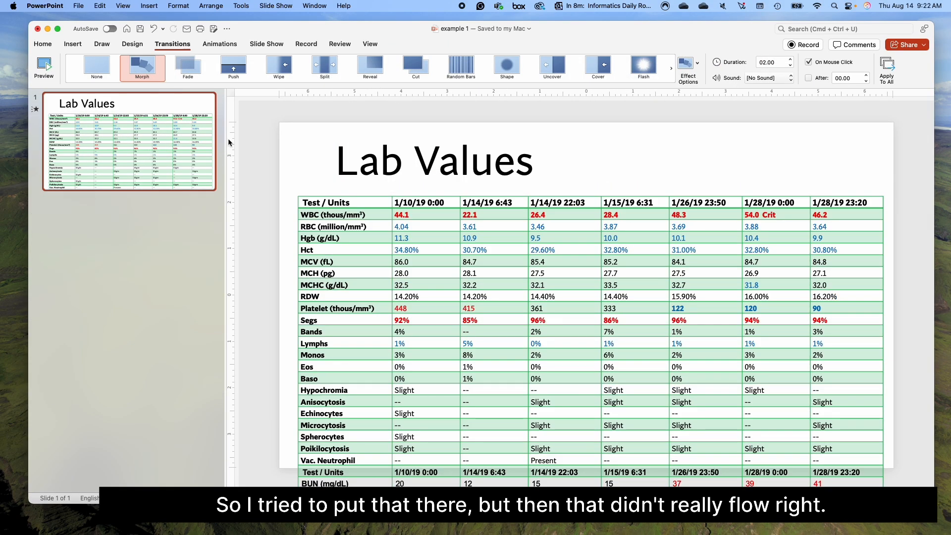
# Step: Draw a rectangle 13.33" wide and 1.29" high across the title area of slide 1
pyautogui.click(73, 44)
pyautogui.click(204, 66)
pyautogui.click(251, 94)
pyautogui.moveTo(280, 123); pyautogui.dragTo(894, 182)
# Step: Give the rectangle a white fill without an outline and send it behind the Lab Values title
pyautogui.click(311, 62)
pyautogui.click(333, 62)
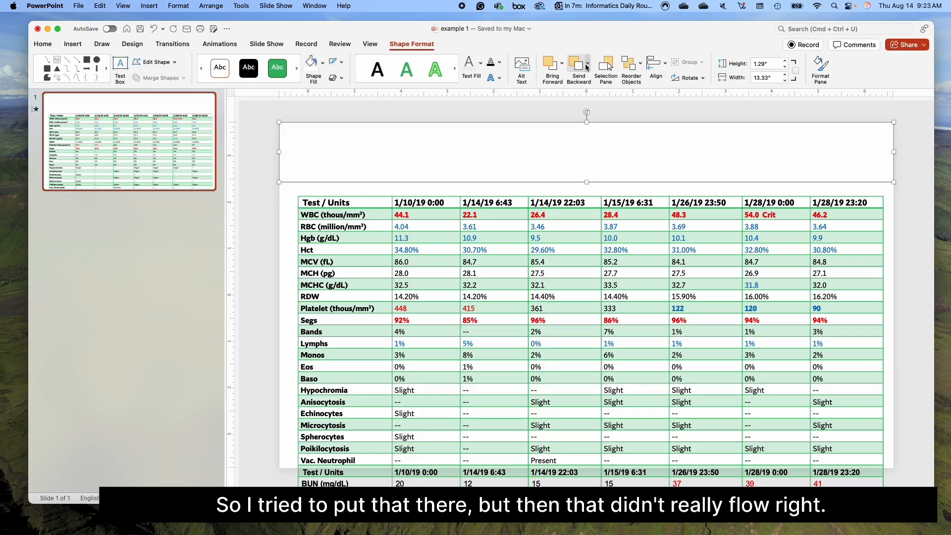
pyautogui.click(587, 63)
pyautogui.click(599, 98)
# Step: Duplicate slide 1 with its lab values table
pyautogui.click(140, 130)
pyautogui.rightClick(139, 127)
pyautogui.click(171, 196)
# Step: Enlarge slide 2's header and WBC rows to 20 pt, placing the WBC unit (thous/mm³) in smaller text on its own line
pyautogui.moveTo(565, 227); pyautogui.dragTo(319, 206)
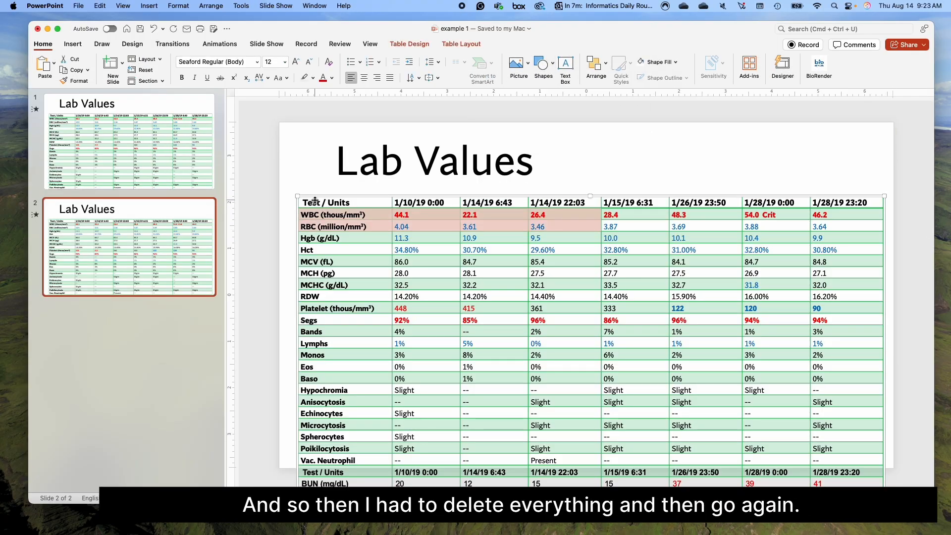
pyautogui.moveTo(837, 214); pyautogui.dragTo(337, 203)
pyautogui.click(295, 62)
pyautogui.moveTo(334, 248); pyautogui.dragTo(320, 263)
pyautogui.click(309, 62)
pyautogui.click(335, 244)
pyautogui.press('Return')
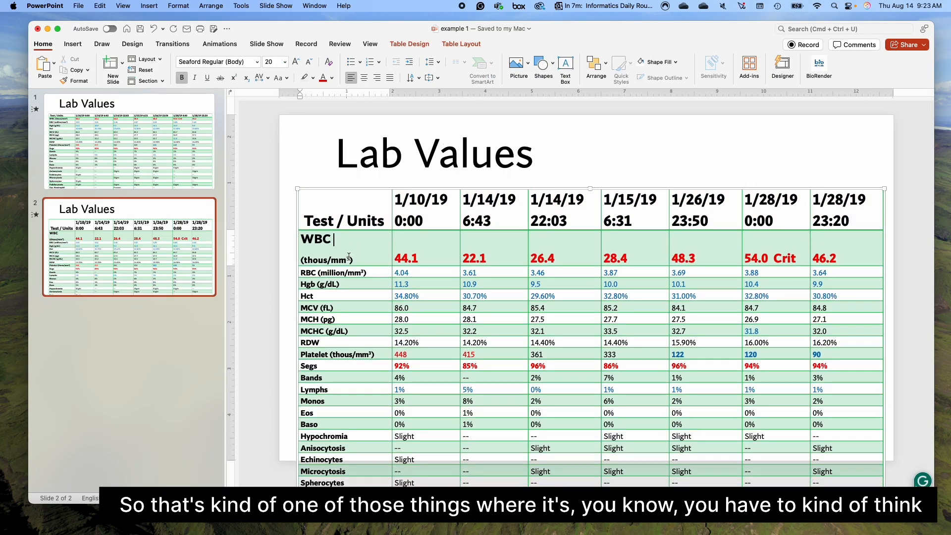
pyautogui.press('Delete')
pyautogui.click(371, 268)
# Step: Enlarge the Platelet and Segs rows to 20 pt, placing the Platelet unit (thous/mm³) on its own line at 12 pt
pyautogui.moveTo(337, 351); pyautogui.dragTo(837, 363)
pyautogui.click(296, 62)
pyautogui.moveTo(331, 372); pyautogui.dragTo(350, 353)
pyautogui.click(309, 62)
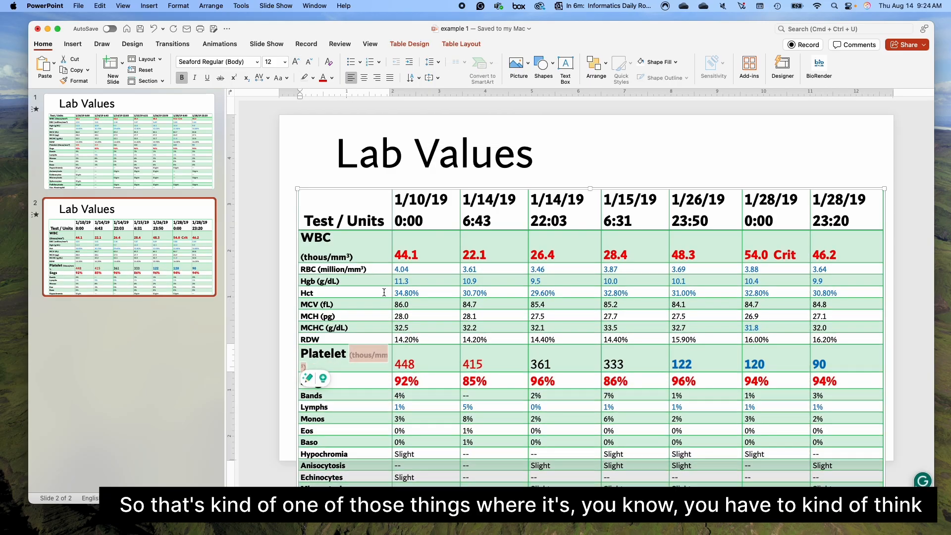
pyautogui.click(348, 355)
pyautogui.press('Return')
# Step: Highlight the WBC and Segs values on slide 2 in yellow
pyautogui.moveTo(411, 251); pyautogui.dragTo(840, 254)
pyautogui.click(313, 78)
pyautogui.click(304, 95)
pyautogui.moveTo(840, 390); pyautogui.dragTo(411, 388)
pyautogui.click(303, 78)
pyautogui.moveTo(476, 369); pyautogui.dragTo(426, 370)
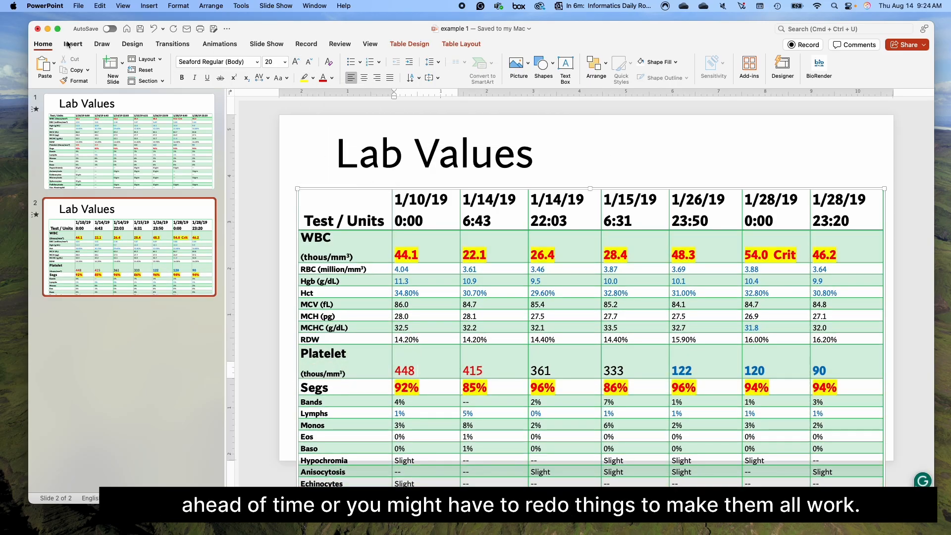
# Step: Draw a rectangle covering slide 2's table below the WBC row, and a second about 1.11" by 12.7" over the Platelet and Segs rows
pyautogui.click(73, 44)
pyautogui.click(209, 67)
pyautogui.moveTo(298, 263); pyautogui.dragTo(884, 461)
pyautogui.click(86, 60)
pyautogui.moveTo(317, 315); pyautogui.dragTo(810, 382)
pyautogui.click(824, 276)
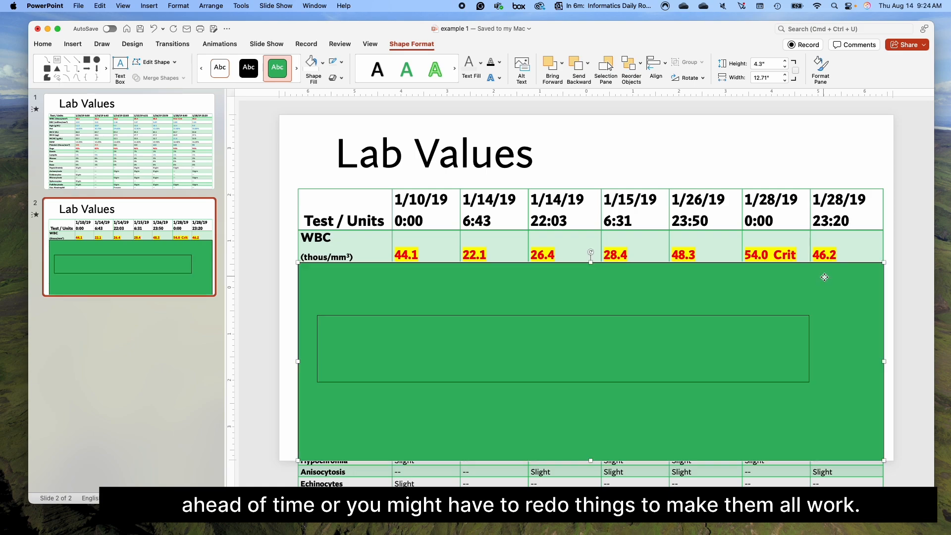
pyautogui.click(219, 67)
pyautogui.click(322, 63)
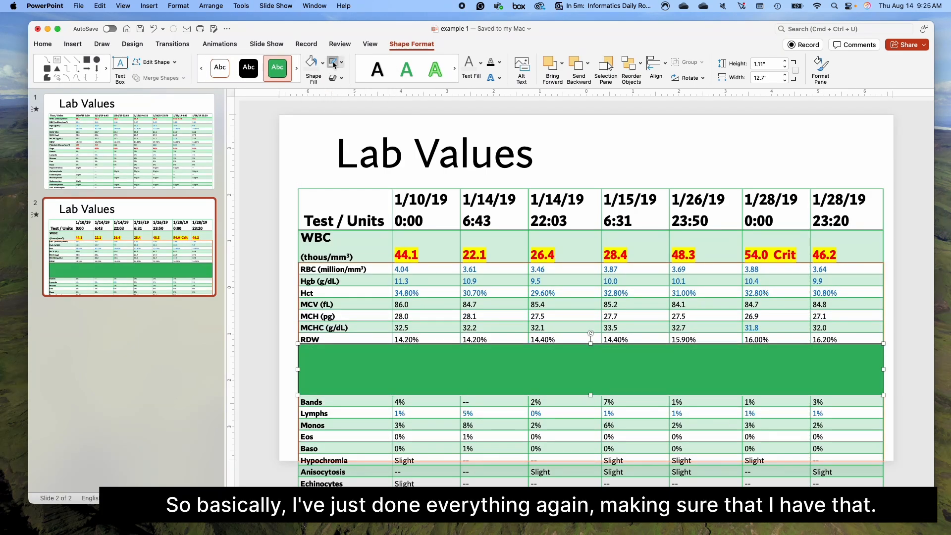
# Step: Fill the large rectangle below the WBC row with light green to match the table's shading
pyautogui.click(312, 374)
pyautogui.click(299, 268)
pyautogui.click(411, 44)
pyautogui.click(323, 63)
pyautogui.click(349, 110)
pyautogui.click(474, 364)
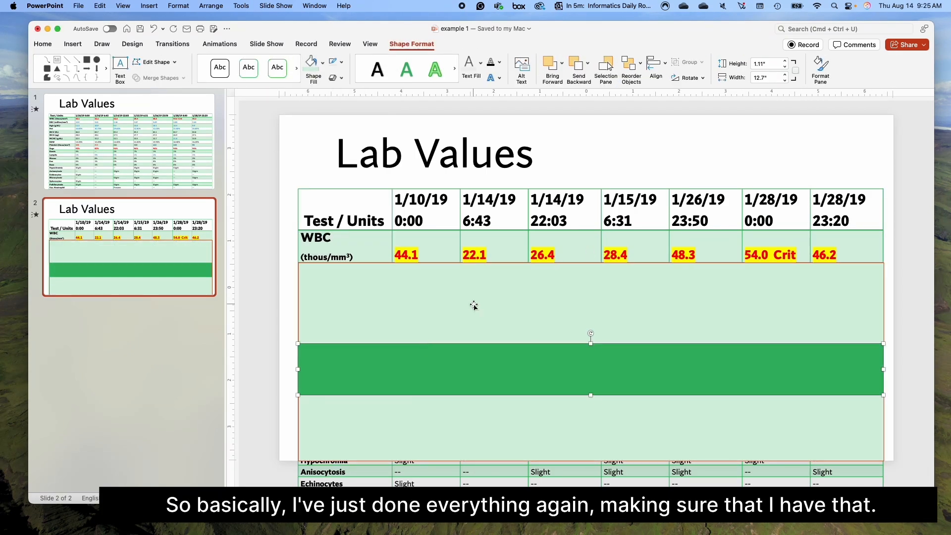
# Step: Cut the smaller rectangle out of the light green one, leaving an opening over the Platelet and Segs rows
pyautogui.click(472, 304)
pyautogui.keyDown('shift'); pyautogui.click(372, 361); pyautogui.keyUp('shift')
pyautogui.click(160, 77)
pyautogui.click(166, 139)
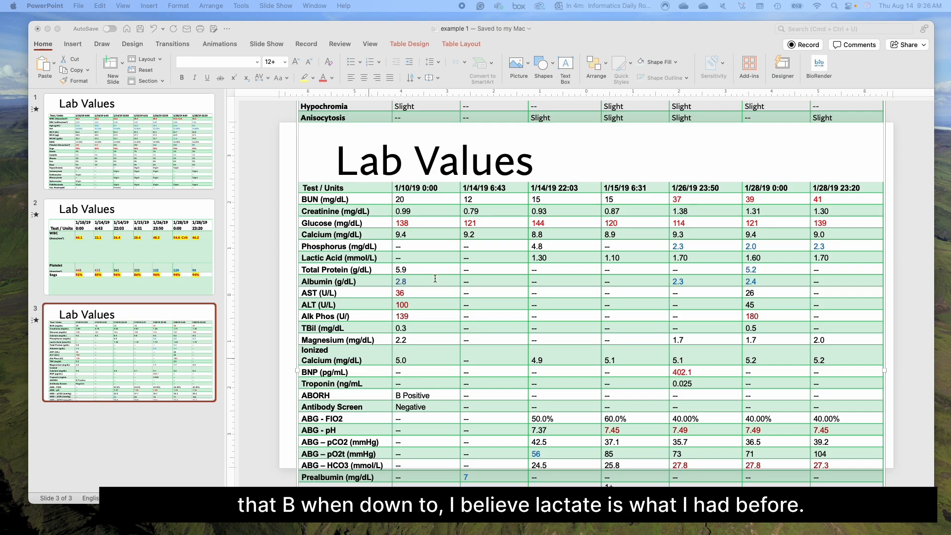
# Step: Duplicate slide 3 and enlarge the copy's table rows from the Test / Units header through Lactic Acid to 20 pt
pyautogui.rightClick(147, 362)
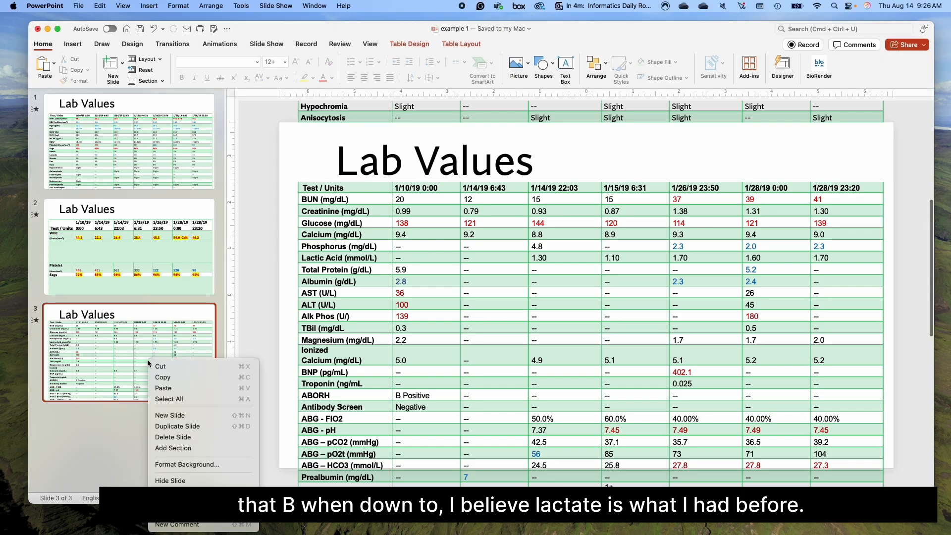
pyautogui.click(189, 426)
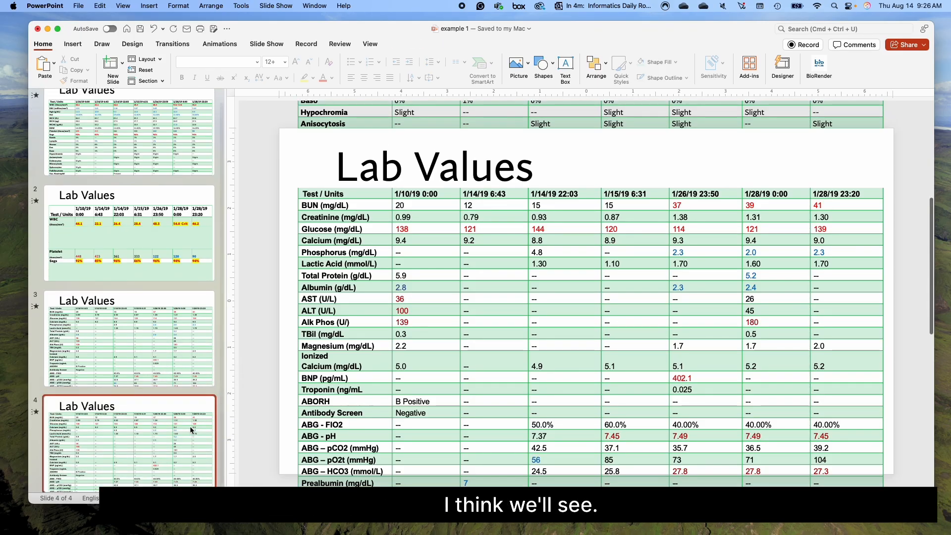
pyautogui.click(414, 252)
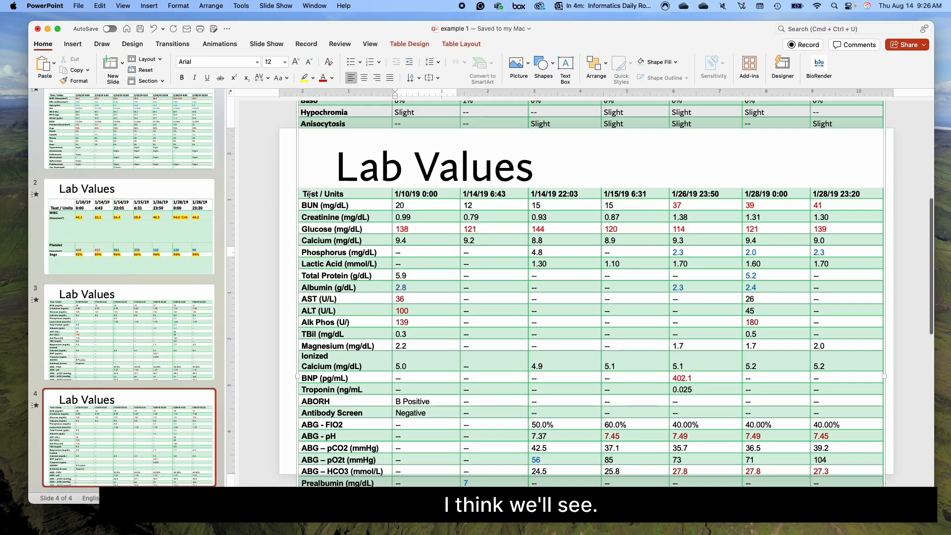
pyautogui.moveTo(304, 194); pyautogui.dragTo(880, 263)
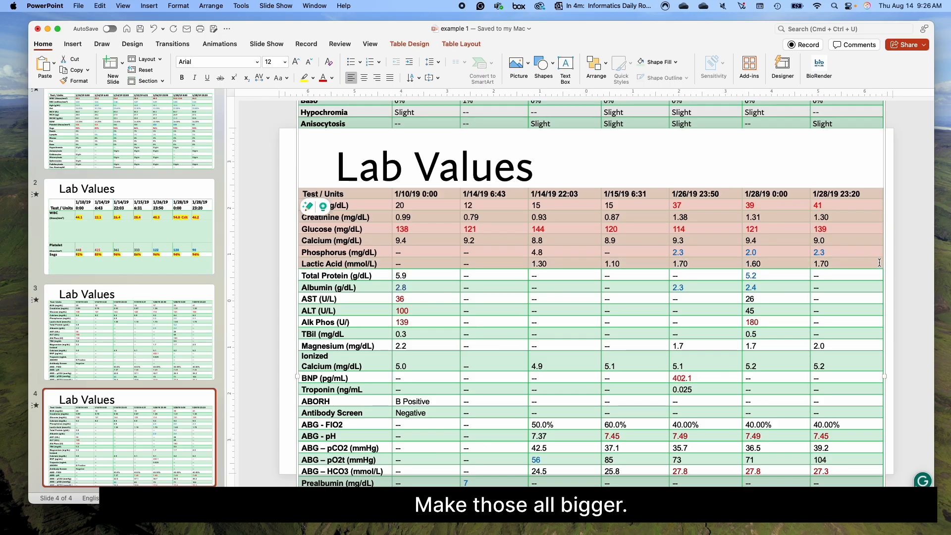
pyautogui.click(298, 62)
pyautogui.click(297, 62)
pyautogui.click(297, 62)
pyautogui.click(297, 62)
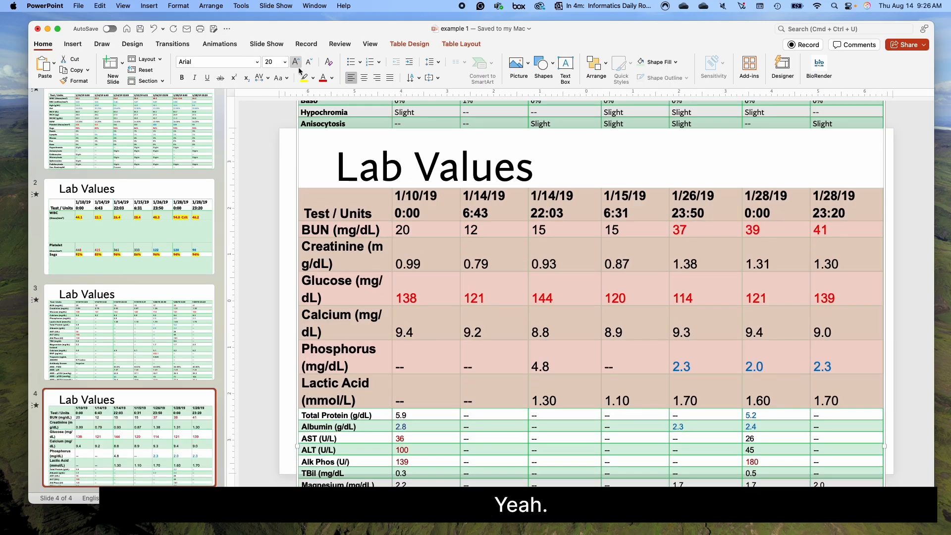
# Step: Move the (mg/dL) unit onto its own line in the Creatinine, Glucose and Calcium labels
pyautogui.click(371, 216)
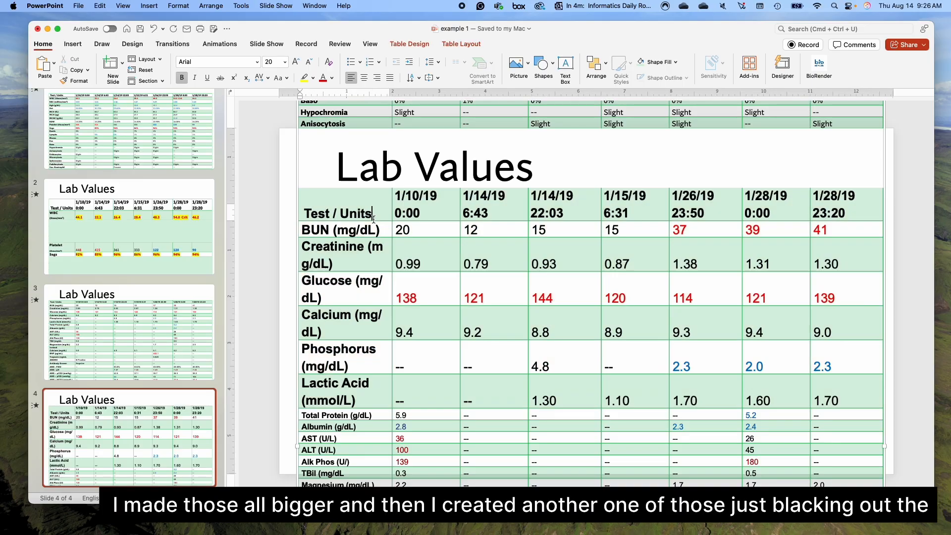
pyautogui.click(369, 246)
pyautogui.press('Return')
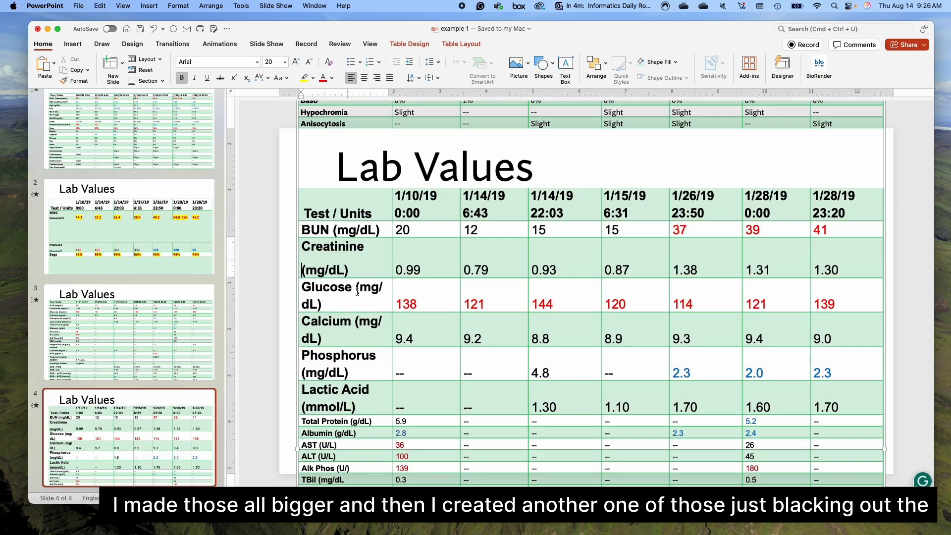
pyautogui.click(356, 289)
pyautogui.press('Return')
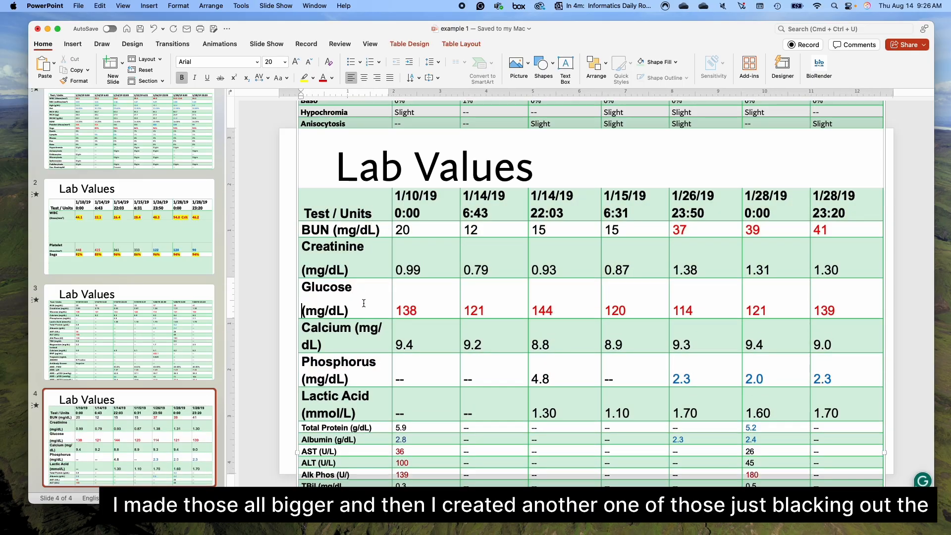
pyautogui.click(356, 327)
pyautogui.press('Return')
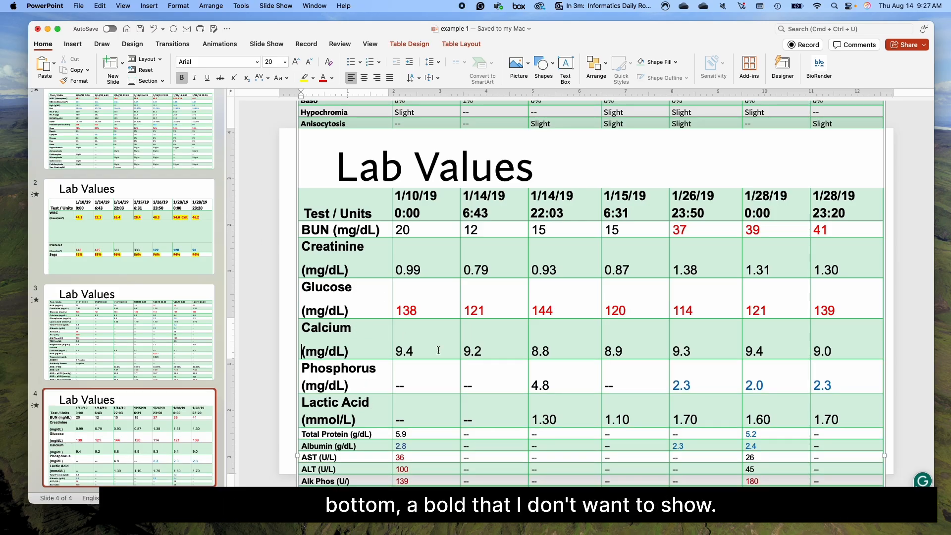
# Step: Change the text of the Total Protein through Alk Phos rows on slide 4 to light gray
pyautogui.scroll(-3, 438, 357)
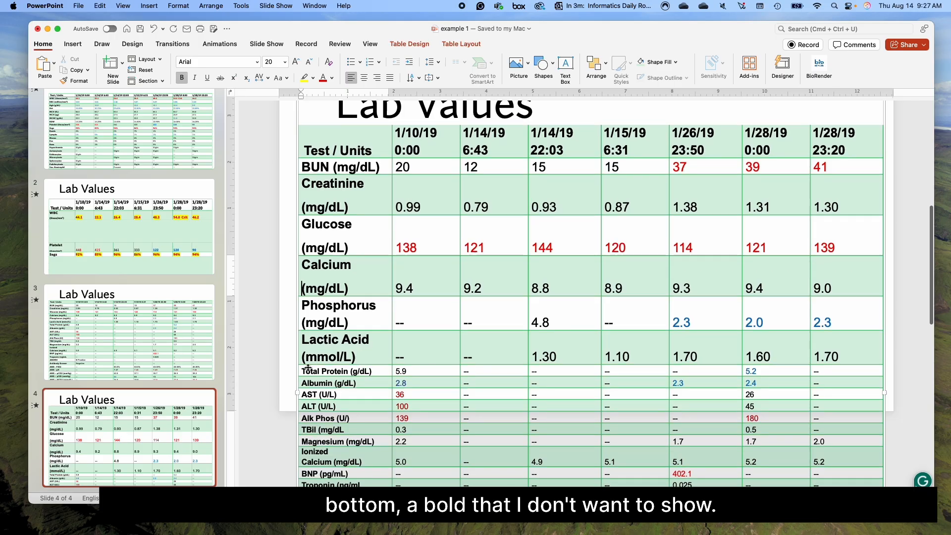
pyautogui.moveTo(308, 370); pyautogui.dragTo(914, 420)
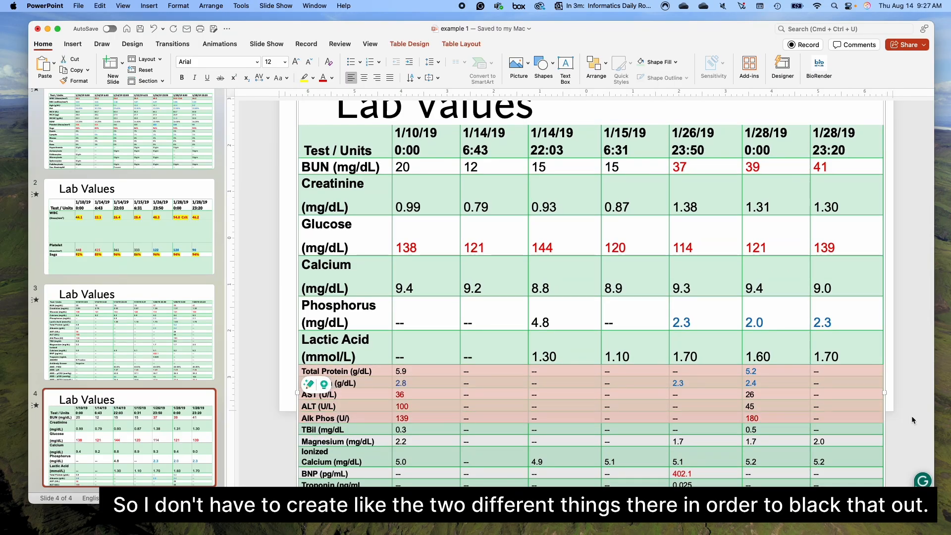
pyautogui.click(332, 78)
pyautogui.click(326, 140)
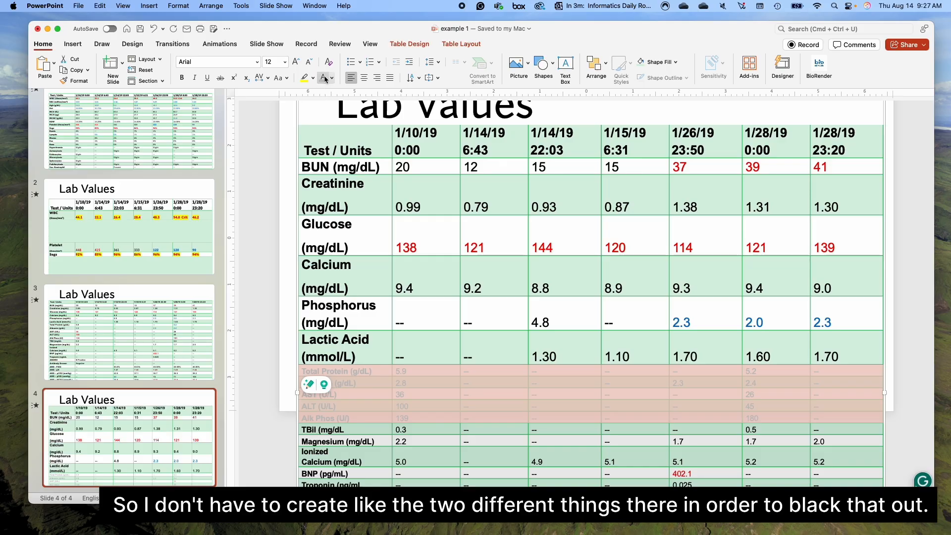
pyautogui.click(282, 122)
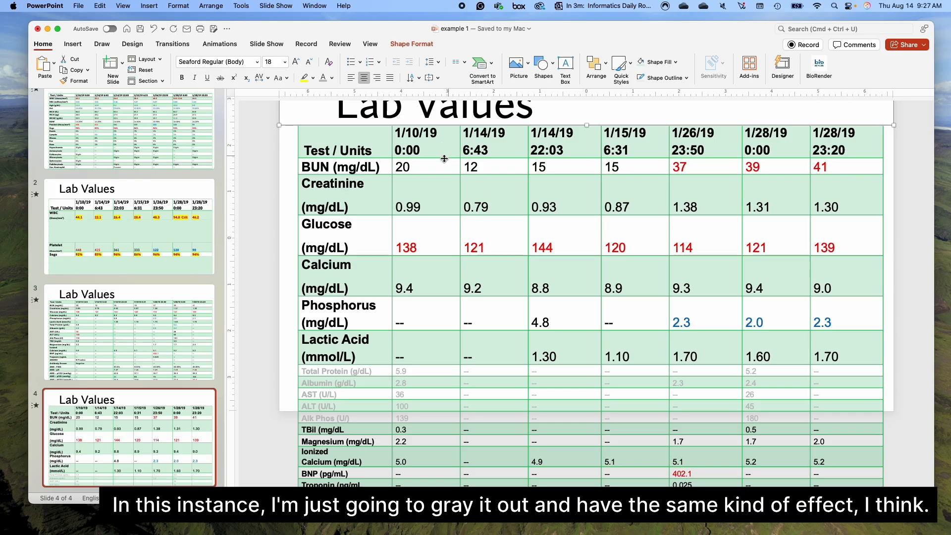
# Step: Reduce the (mg/dL) units in the Creatinine and BUN labels to 14 pt
pyautogui.click(359, 184)
pyautogui.moveTo(302, 207); pyautogui.dragTo(350, 207)
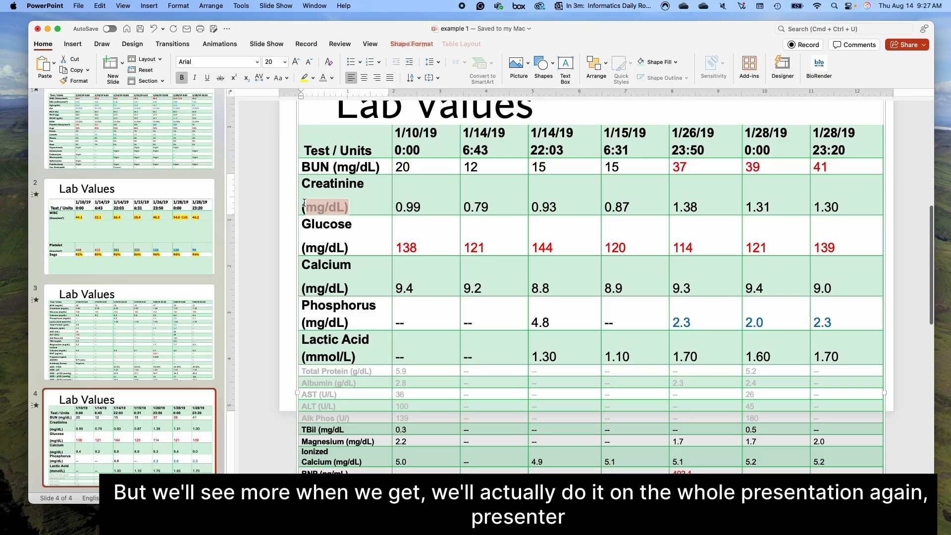
pyautogui.click(309, 62)
pyautogui.click(308, 61)
pyautogui.click(309, 61)
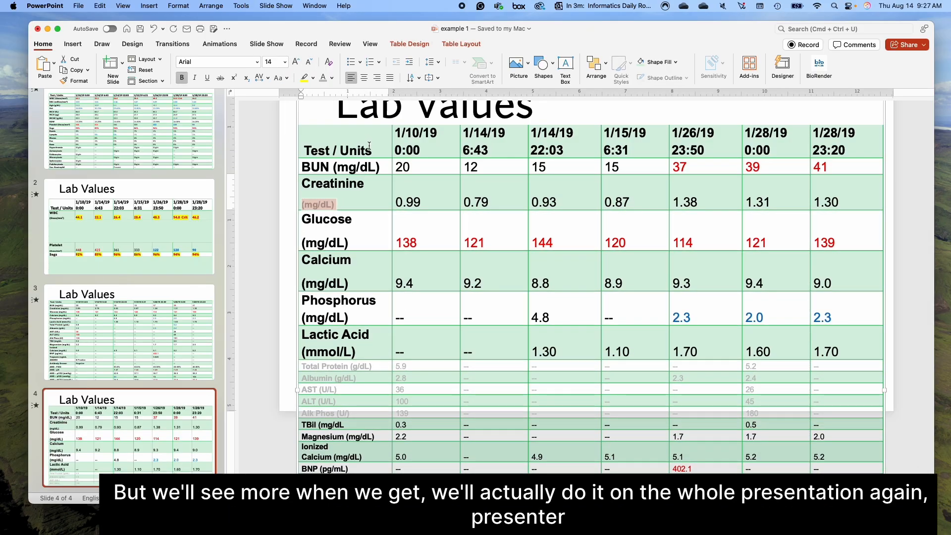
pyautogui.moveTo(381, 168); pyautogui.dragTo(333, 168)
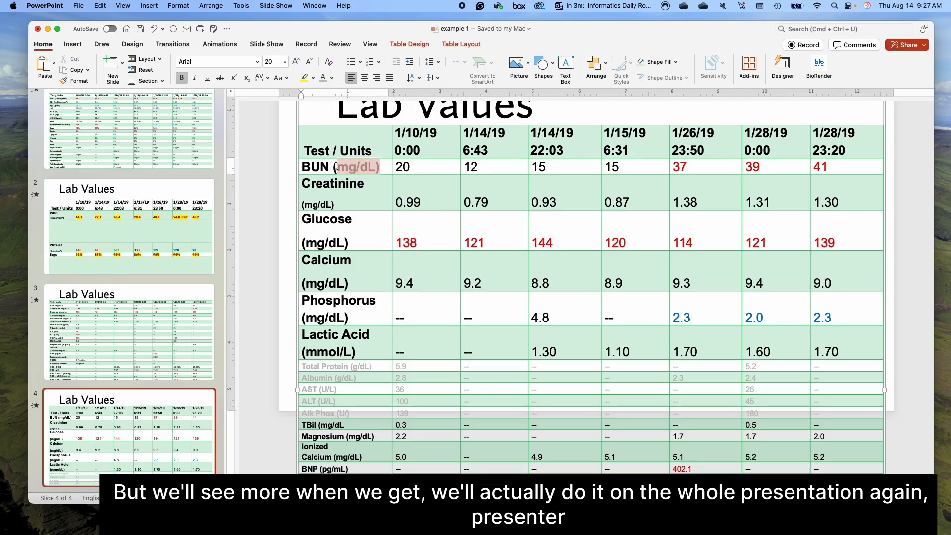
pyautogui.click(308, 62)
pyautogui.click(309, 61)
pyautogui.click(309, 62)
# Step: Reduce the (mg/dL) units in the Glucose and Calcium labels to 14 pt
pyautogui.moveTo(353, 241); pyautogui.dragTo(300, 242)
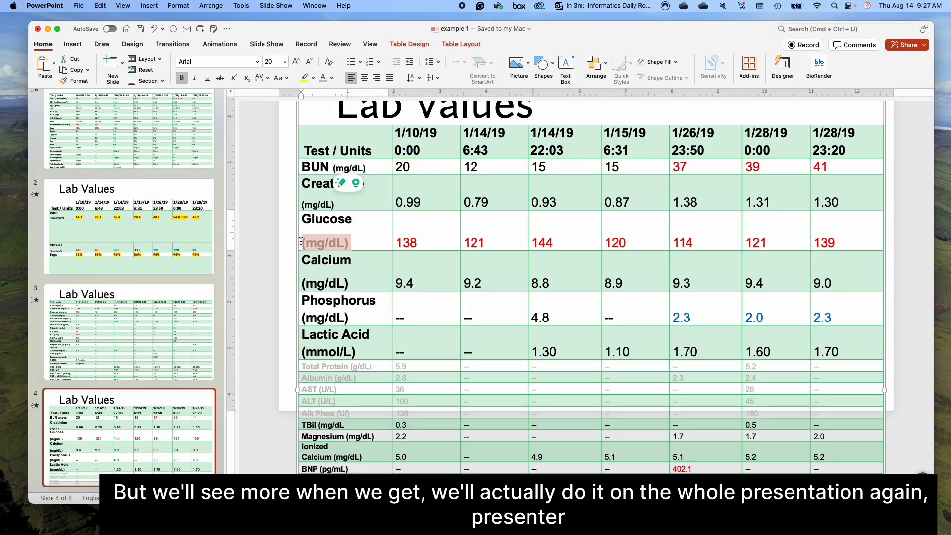
pyautogui.click(309, 62)
pyautogui.click(309, 62)
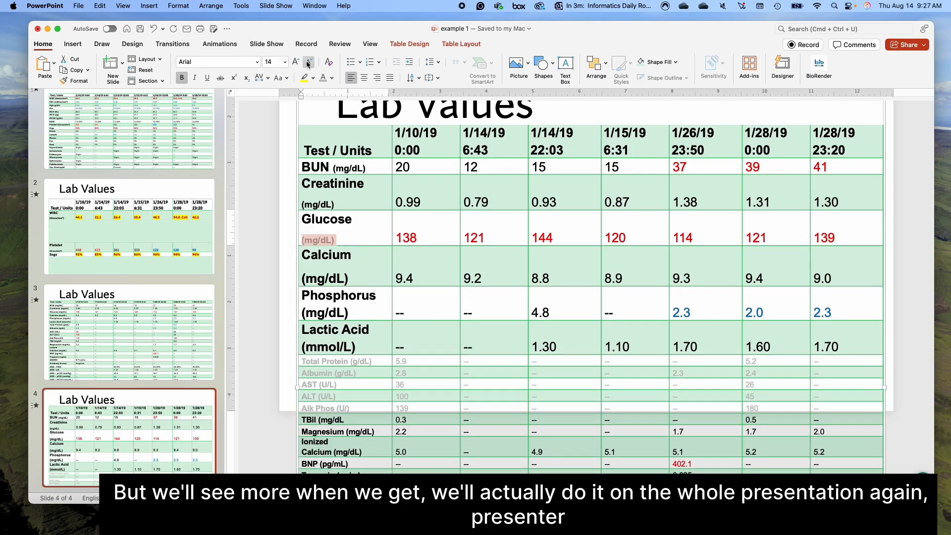
pyautogui.moveTo(355, 278); pyautogui.dragTo(298, 264)
pyautogui.click(309, 61)
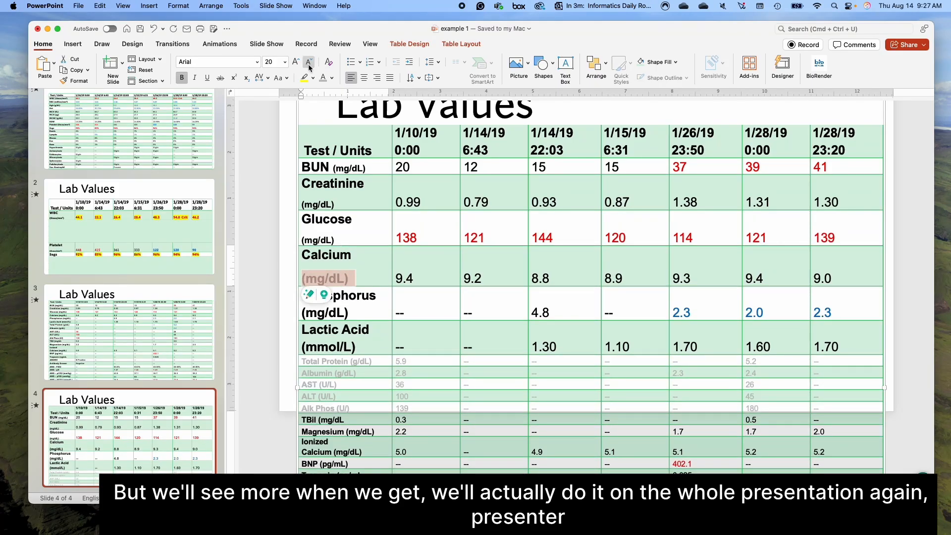
pyautogui.click(309, 61)
pyautogui.click(308, 61)
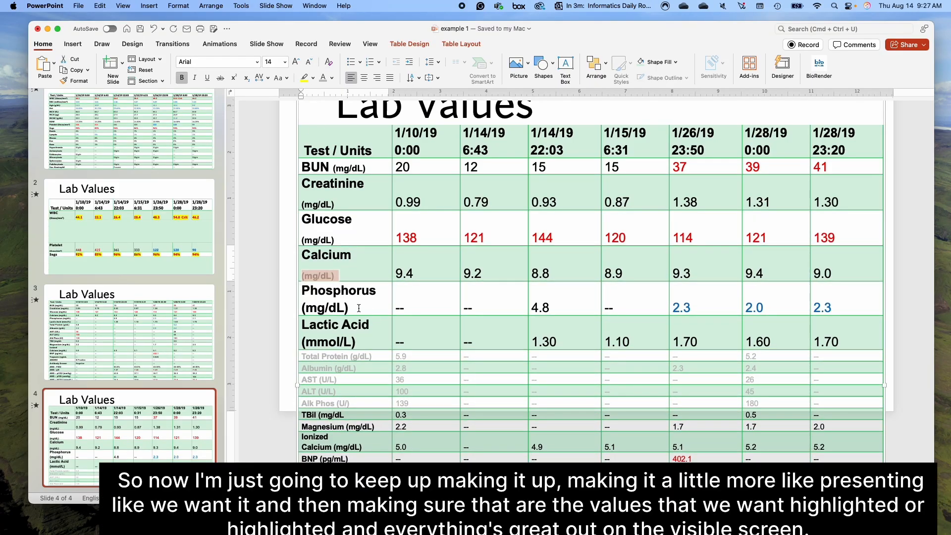
# Step: Reduce the Phosphorus (mg/dL) and Lactic Acid (mmol/L) units to 14 pt
pyautogui.moveTo(349, 307); pyautogui.dragTo(303, 307)
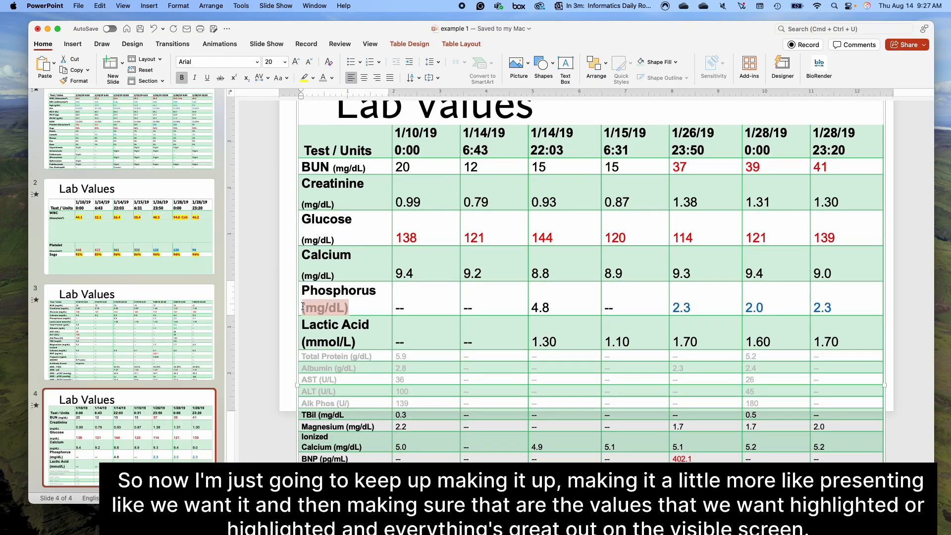
pyautogui.click(311, 61)
pyautogui.click(311, 61)
pyautogui.click(311, 60)
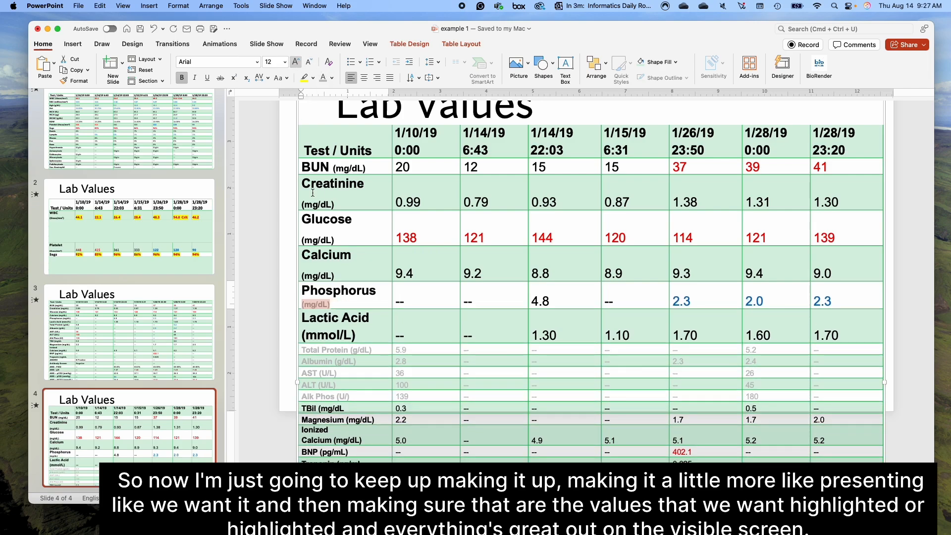
pyautogui.moveTo(355, 337); pyautogui.dragTo(302, 335)
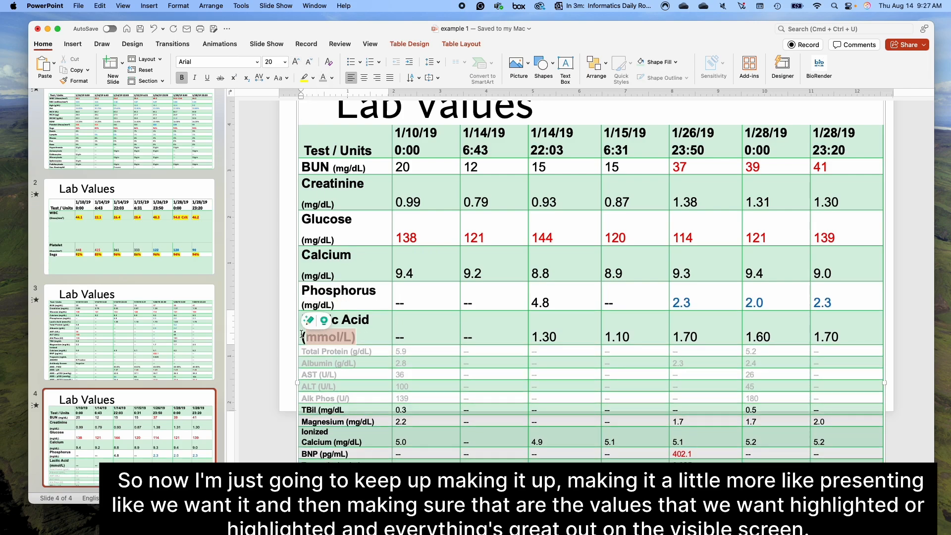
pyautogui.click(311, 61)
pyautogui.click(311, 61)
pyautogui.click(311, 61)
# Step: Apply the same light gray text color to the TBil, Magnesium and Ionized Calcium rows
pyautogui.moveTo(483, 397); pyautogui.dragTo(490, 399)
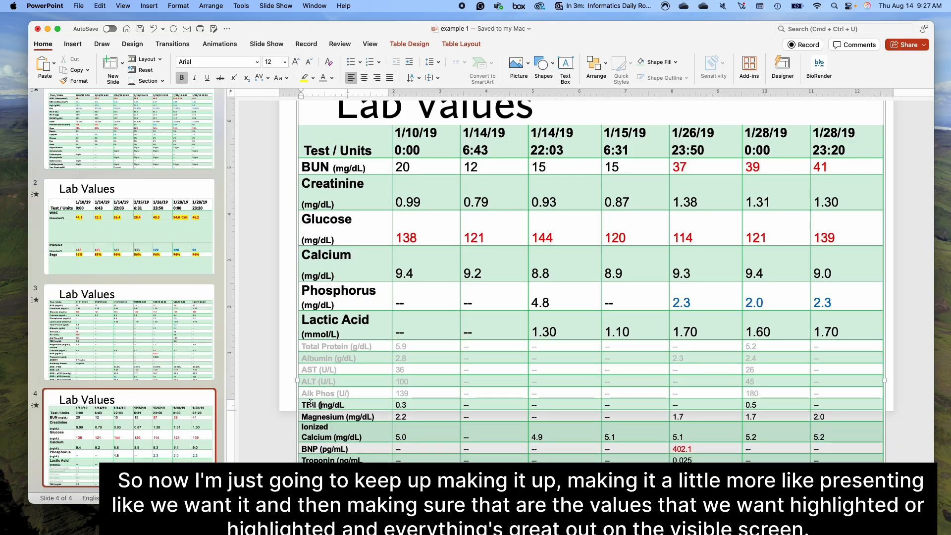
pyautogui.moveTo(303, 402); pyautogui.dragTo(903, 434)
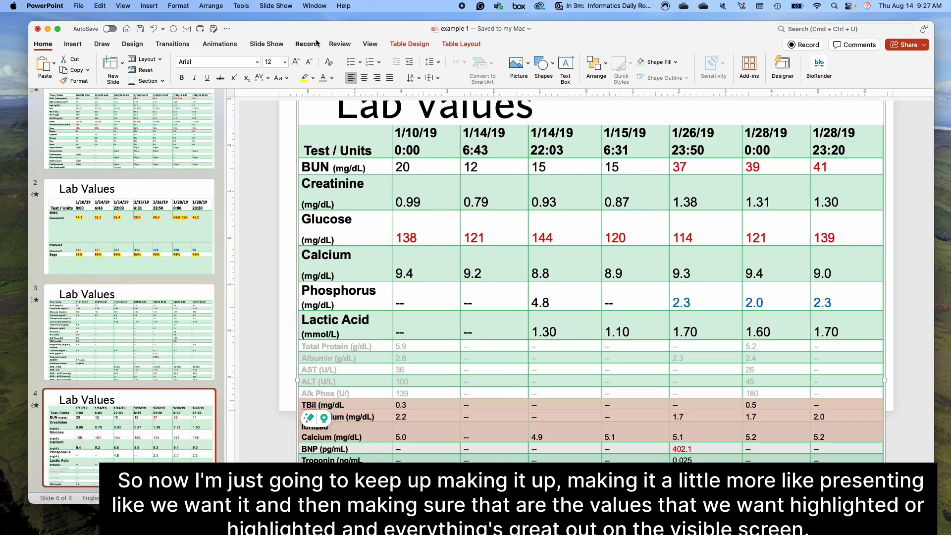
pyautogui.click(323, 78)
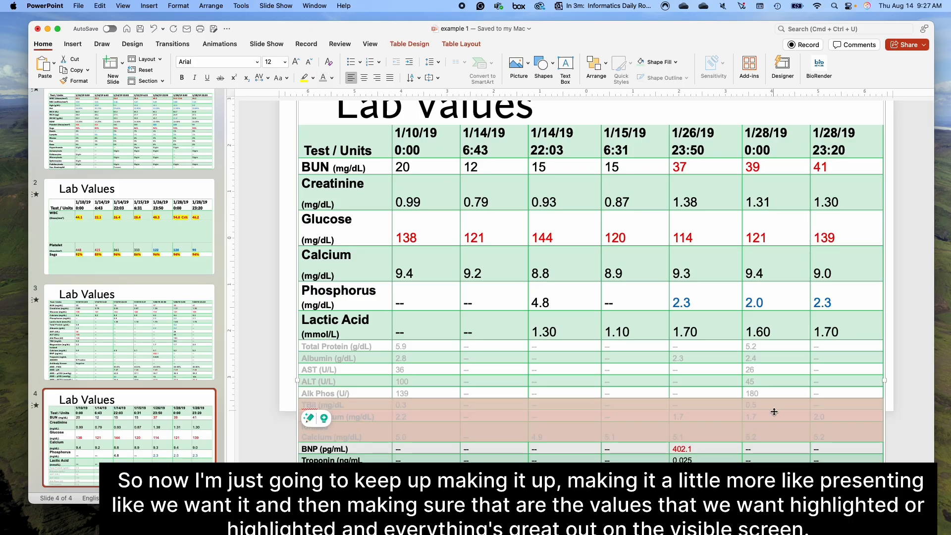
pyautogui.click(761, 393)
# Step: Highlight in yellow the BUN values 37, 39 and 41 and the first six Glucose values on slide 4
pyautogui.scroll(2, 872, 332)
pyautogui.scroll(2, 871, 332)
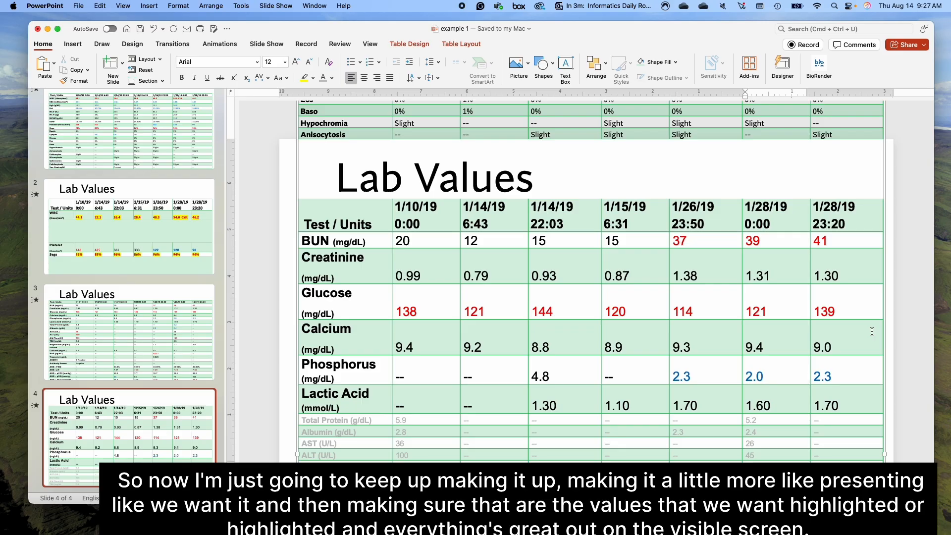
pyautogui.moveTo(675, 239); pyautogui.dragTo(841, 235)
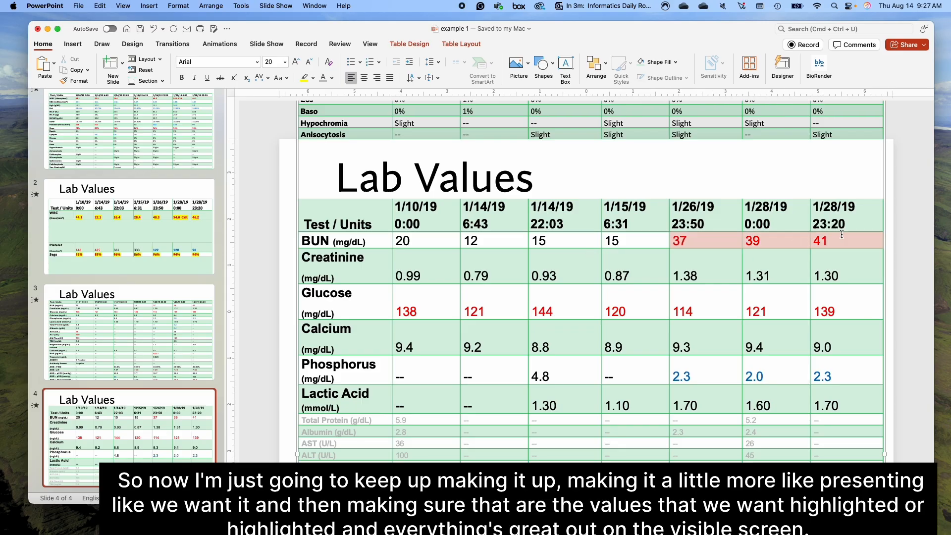
pyautogui.click(304, 77)
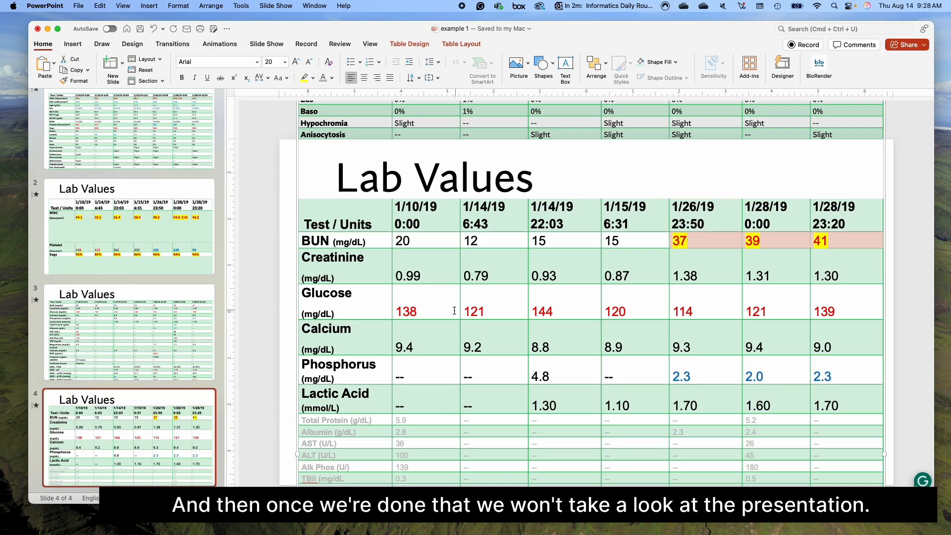
pyautogui.moveTo(403, 311); pyautogui.dragTo(773, 311)
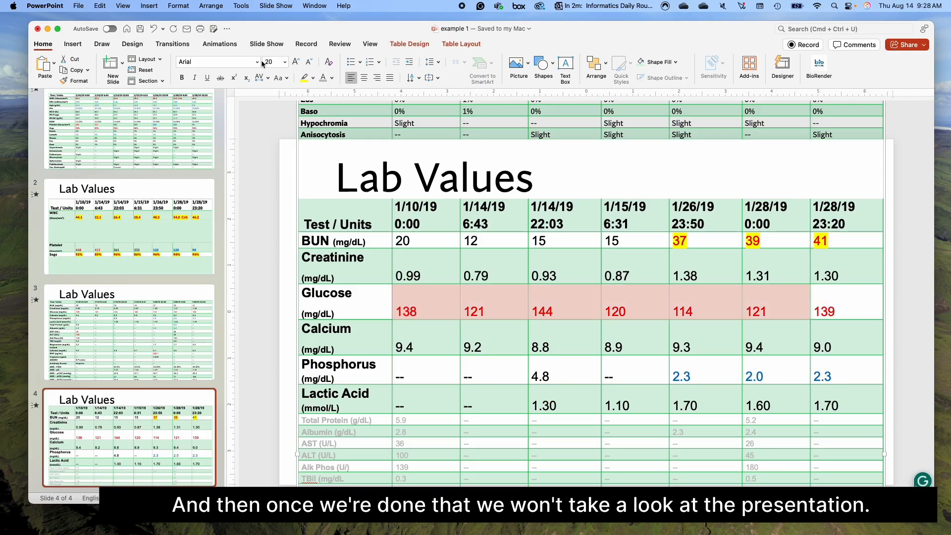
pyautogui.click(304, 78)
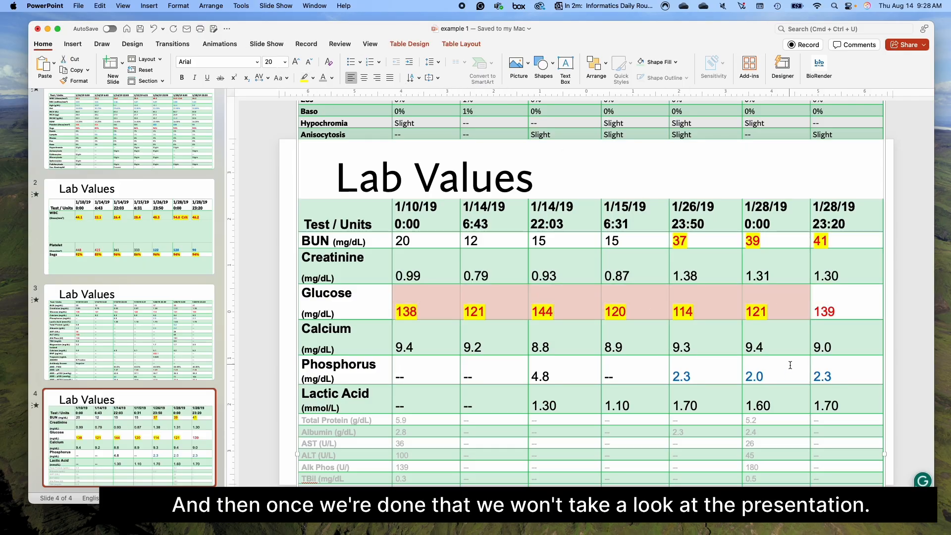
# Step: Select all four Lab Values slides and apply the Morph transition to them
pyautogui.click(264, 203)
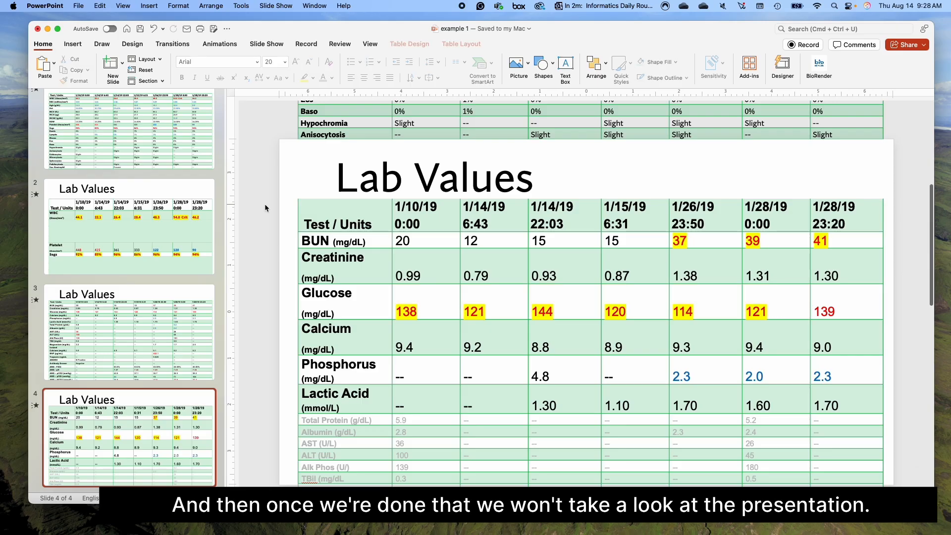
pyautogui.click(145, 424)
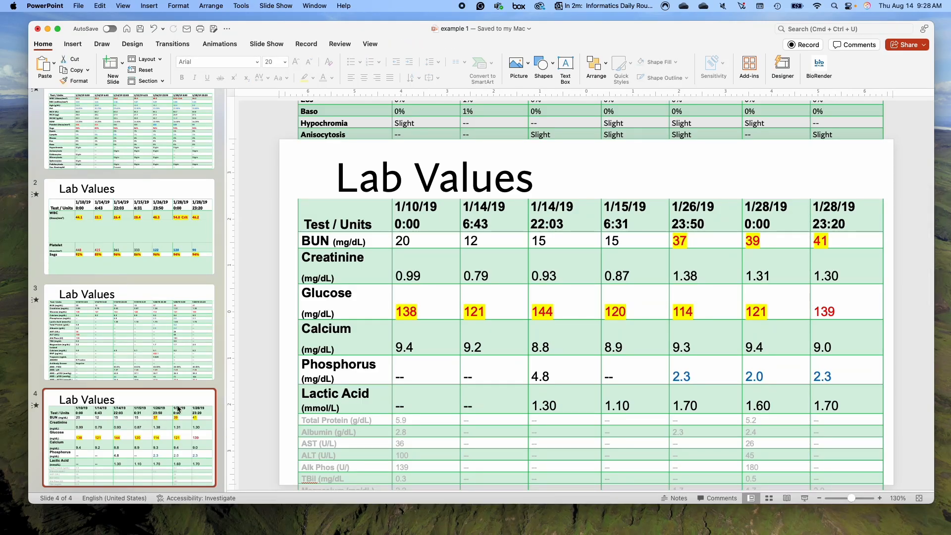
pyautogui.keyDown('super'); pyautogui.click(163, 303); pyautogui.keyUp('super')
pyautogui.keyDown('super'); pyautogui.click(162, 238); pyautogui.keyUp('super')
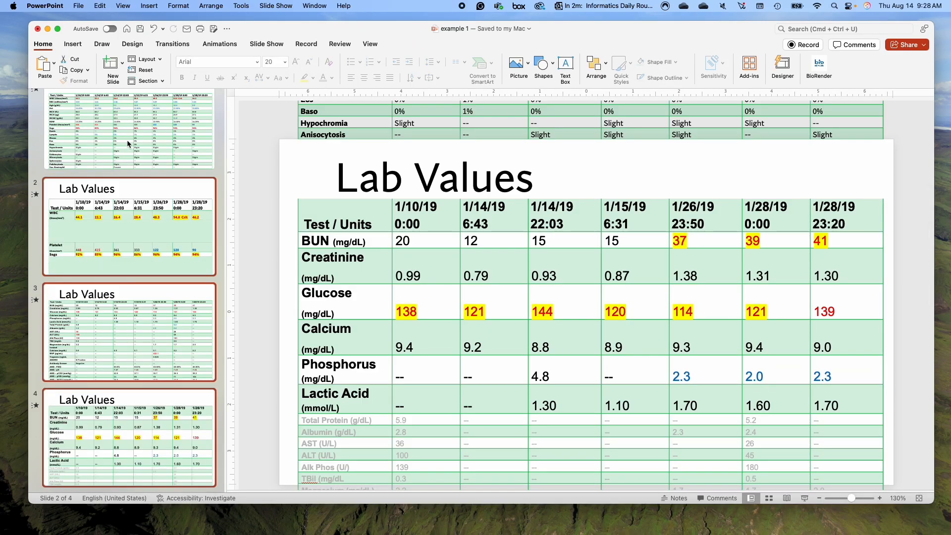
pyautogui.keyDown('super'); pyautogui.click(128, 139); pyautogui.keyUp('super')
pyautogui.click(173, 43)
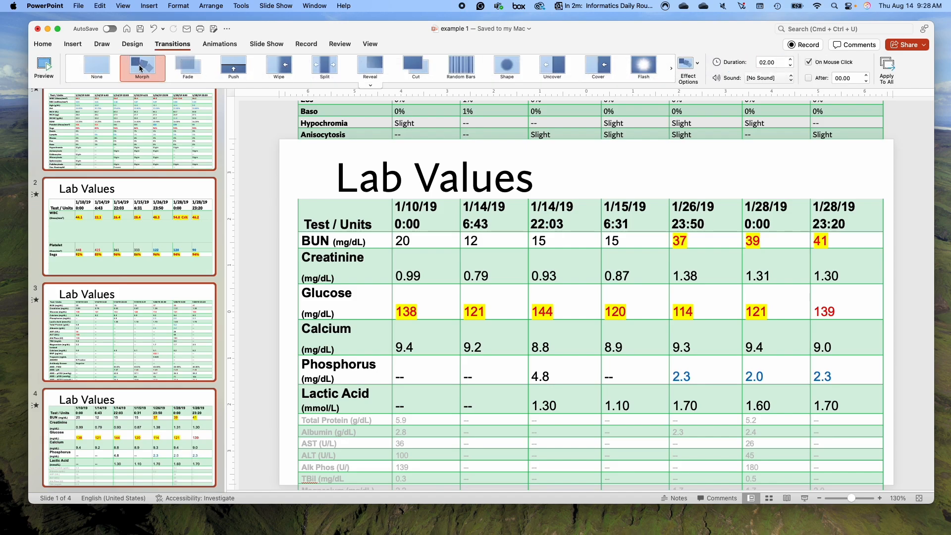
# Step: Play the slide show from slide 1 and advance through the Lab Values slides to examine the morph transitions
pyautogui.click(141, 131)
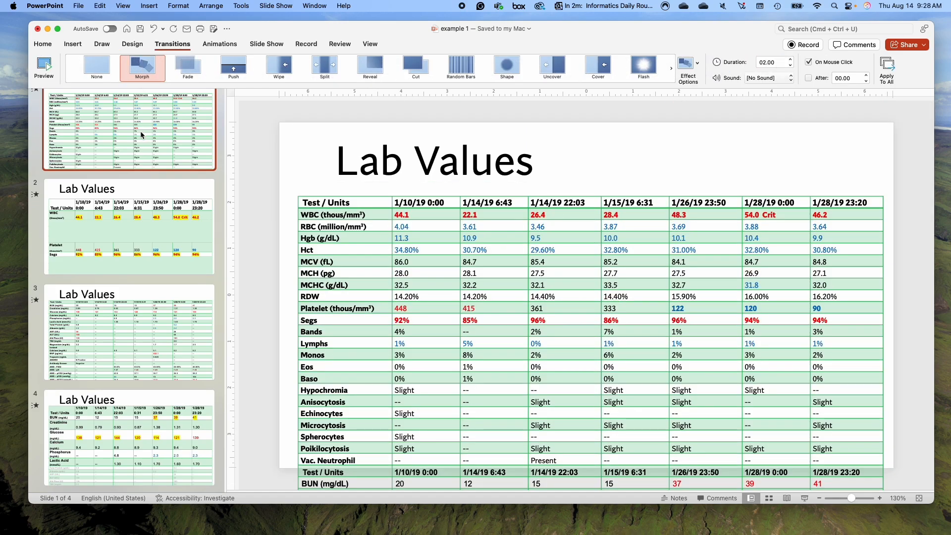
pyautogui.click(804, 498)
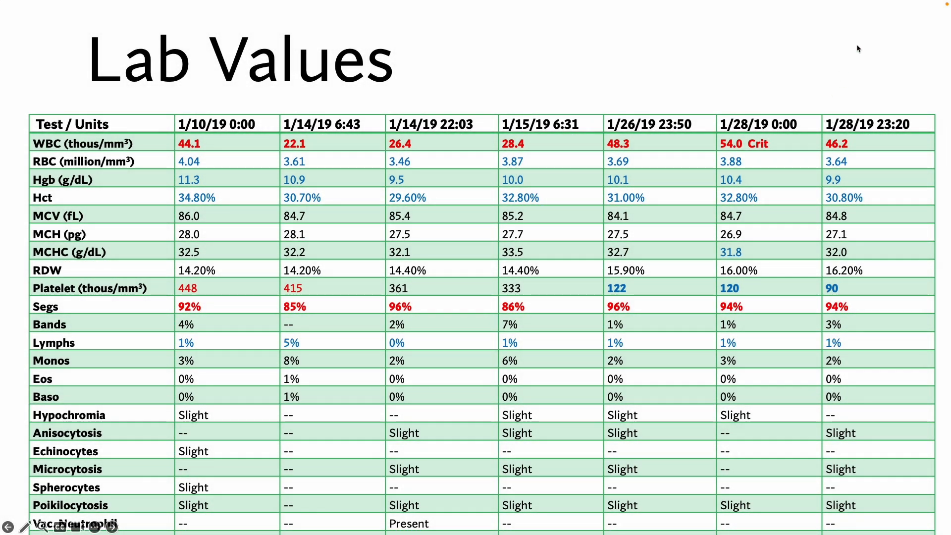
pyautogui.click(857, 49)
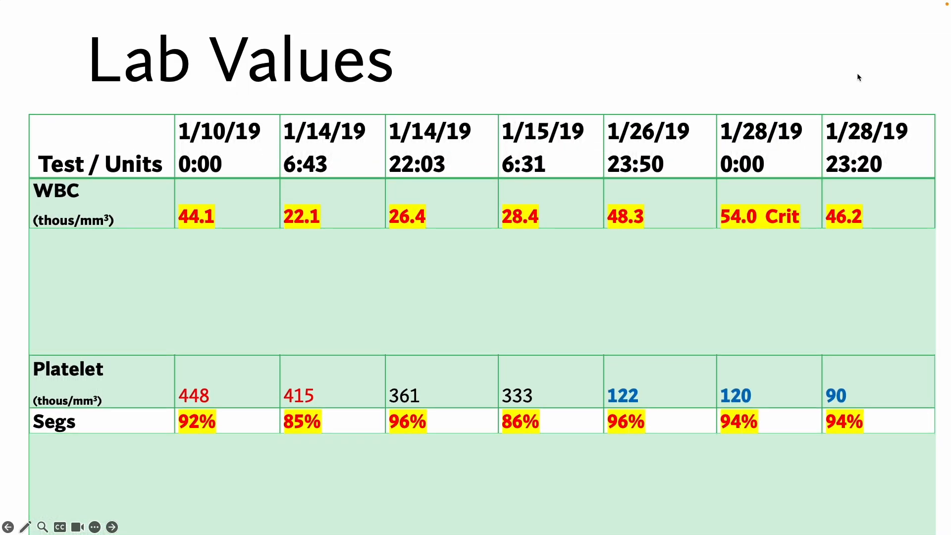
pyautogui.click(857, 75)
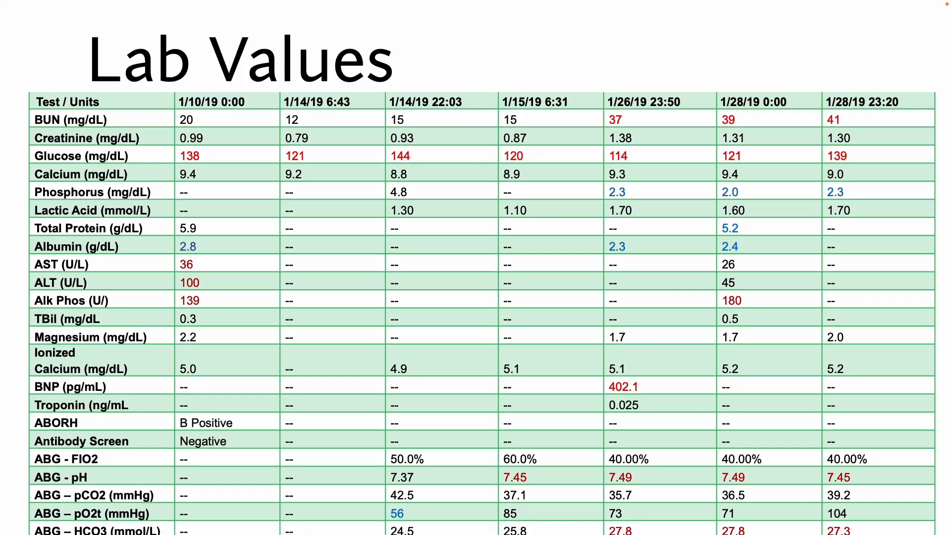
pyautogui.press('Right')
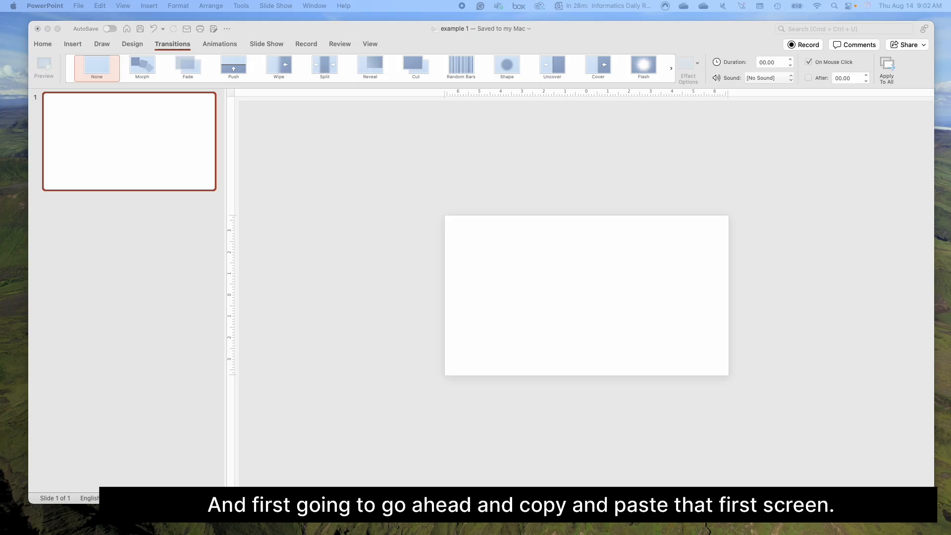
# Step: Paste the copied Patient Medical History title, 34-year-old male label and green bullet box onto the blank slide
pyautogui.click(598, 274)
pyautogui.press('super+v')
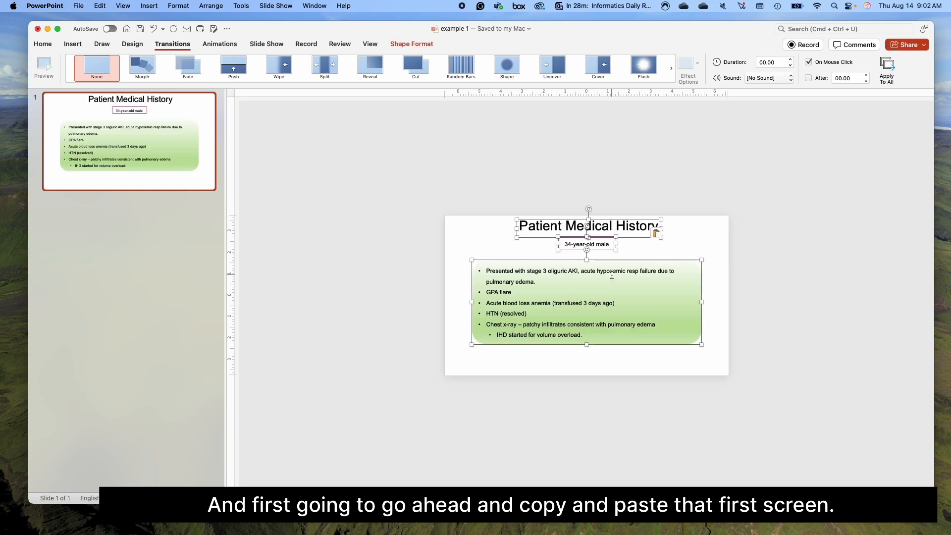
pyautogui.click(631, 365)
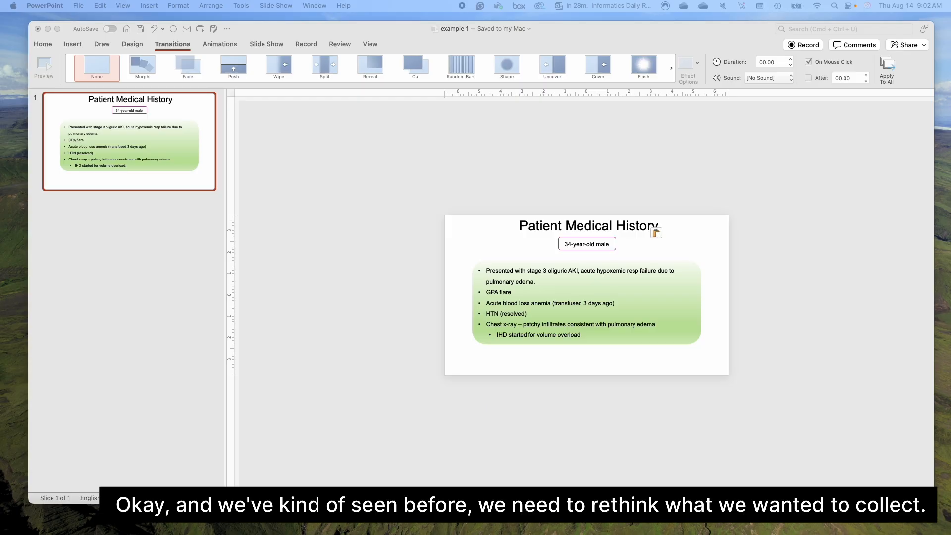
# Step: Paste the CBC 4/12/23 heading and its lab values table into the empty area below the slide
pyautogui.click(439, 394)
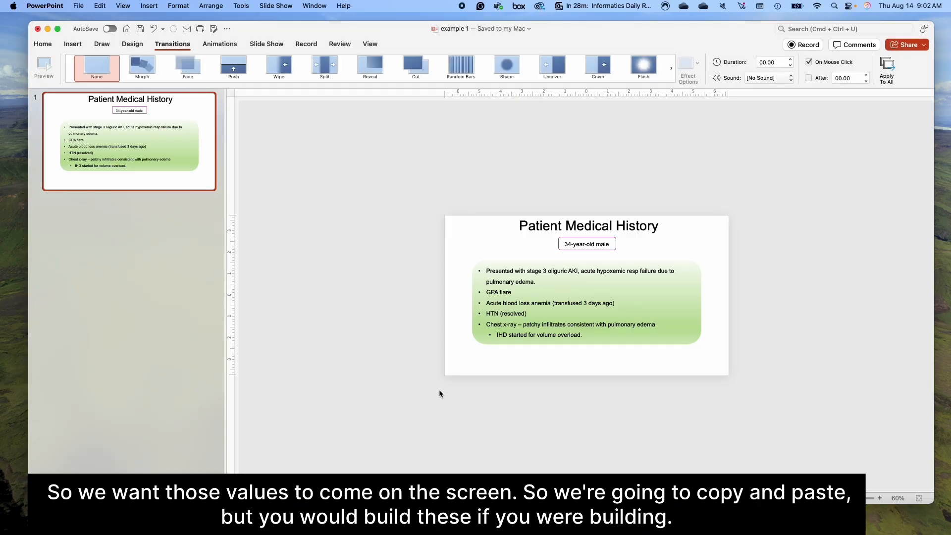
pyautogui.press('super+v')
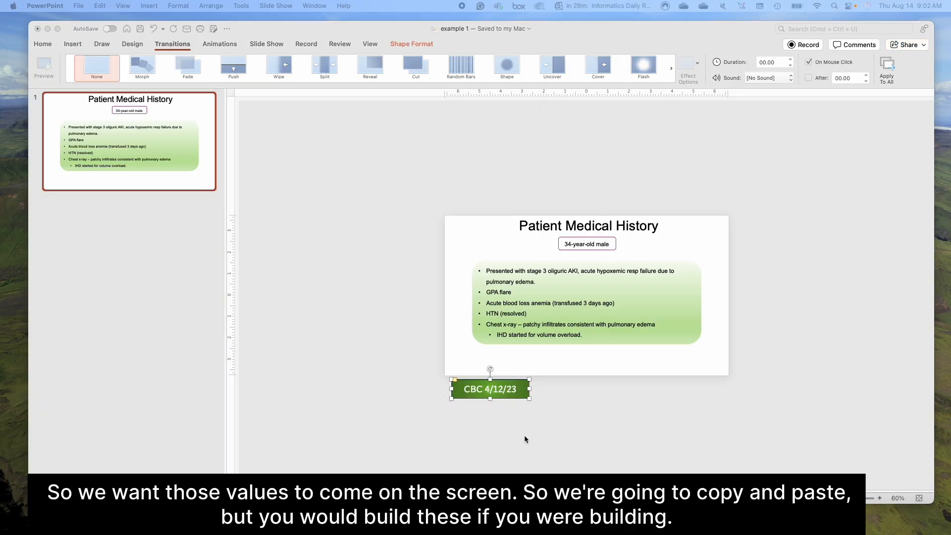
pyautogui.click(626, 414)
pyautogui.press('super+v')
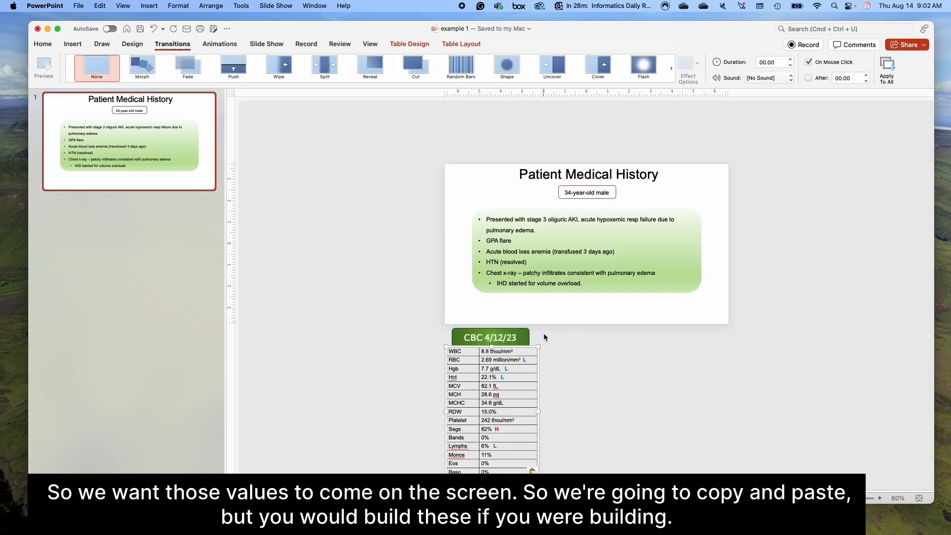